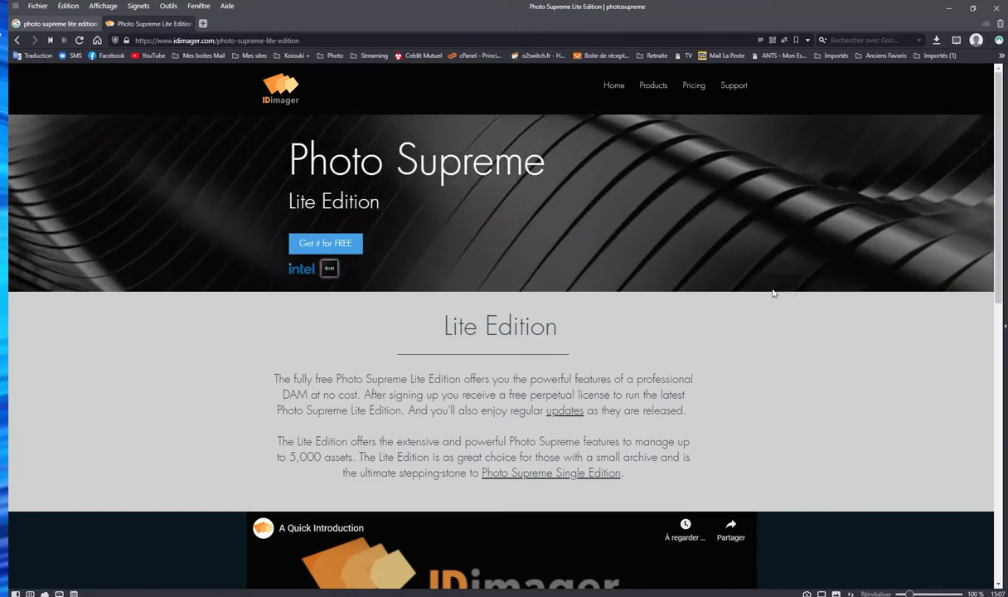
# - Switch to the Google results for 'photo supreme lite edition', topped by the IDimager page
pyautogui.click(77, 29)
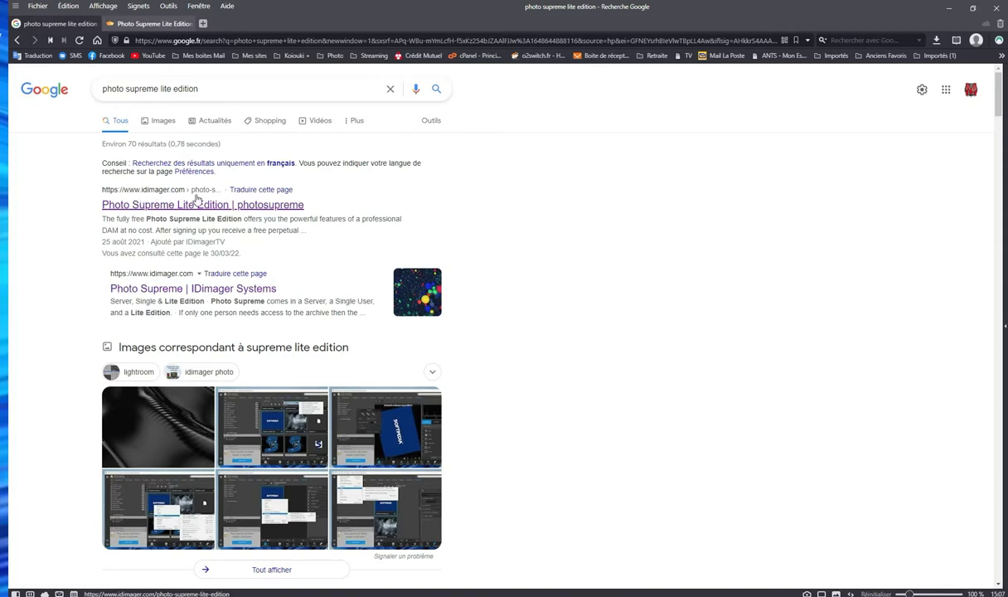
pyautogui.click(155, 23)
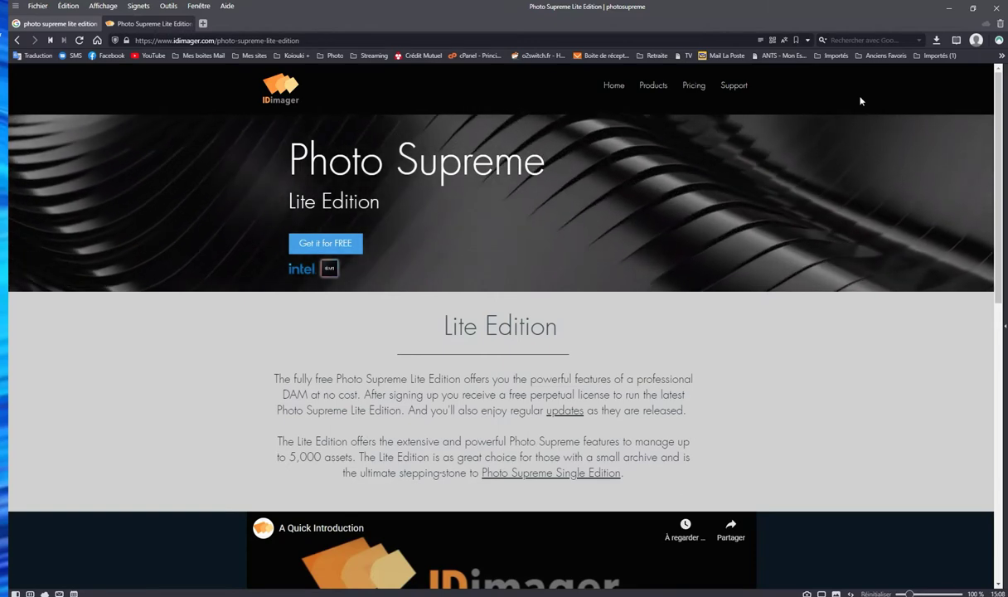
# - Launch the Photo Supreme Lite setup file from the desktop, keeping French as the installer language
pyautogui.click(949, 8)
pyautogui.click(183, 126)
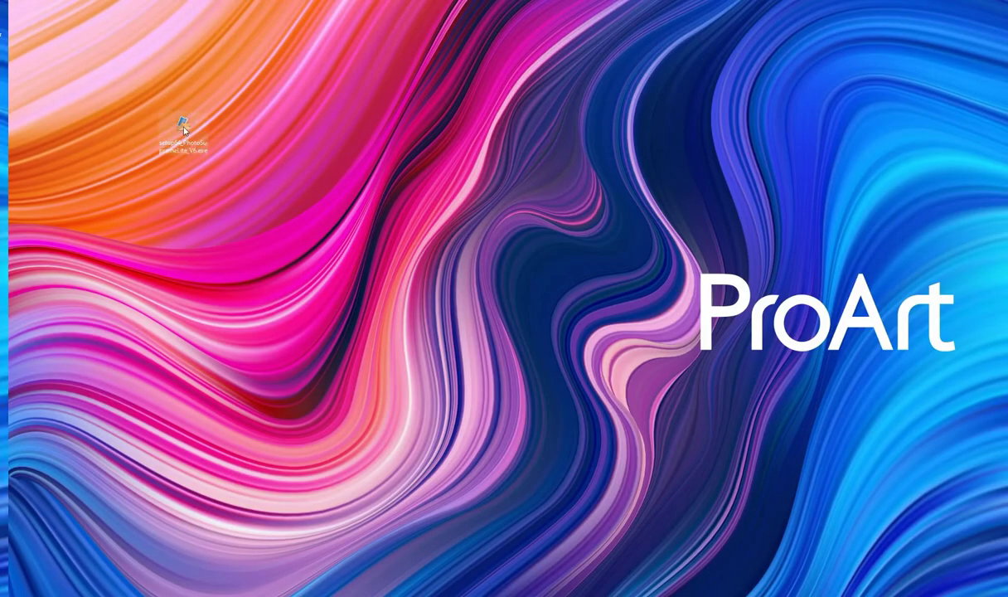
pyautogui.doubleClick(183, 126)
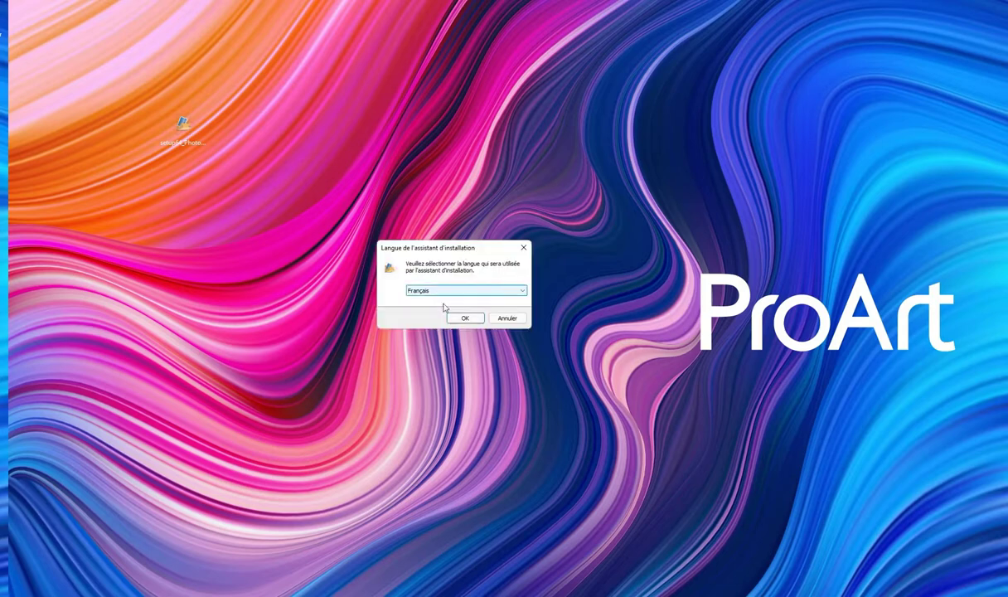
pyautogui.click(433, 295)
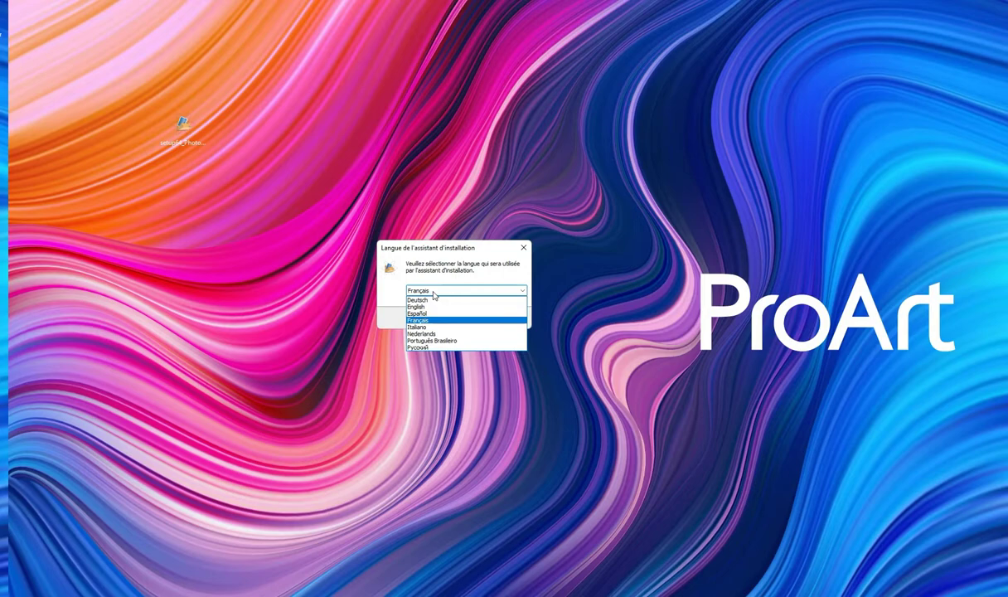
pyautogui.click(434, 295)
pyautogui.click(462, 317)
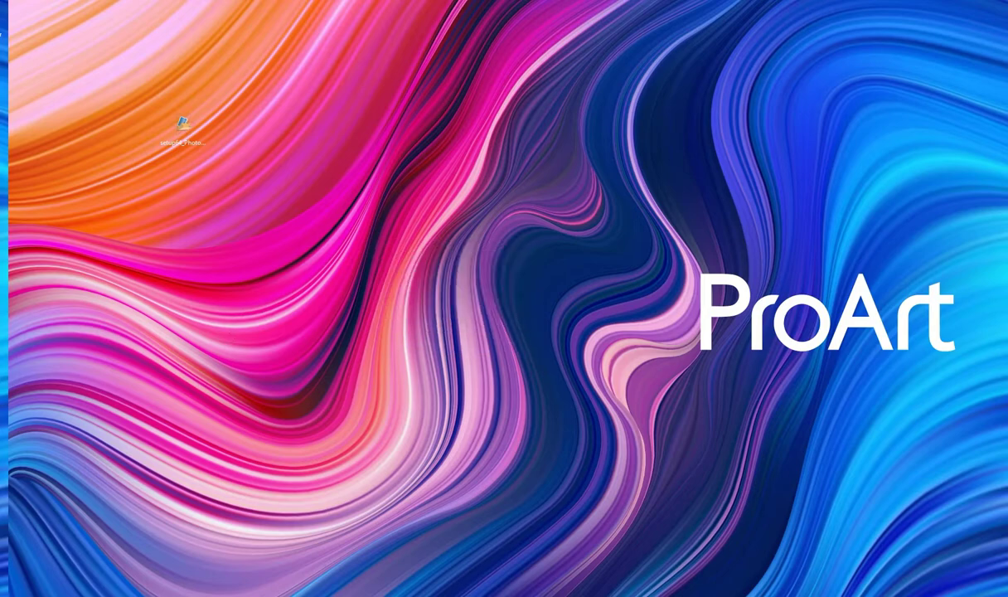
# - Accept the licence and install with the default folder and a desktop shortcut
pyautogui.click(364, 370)
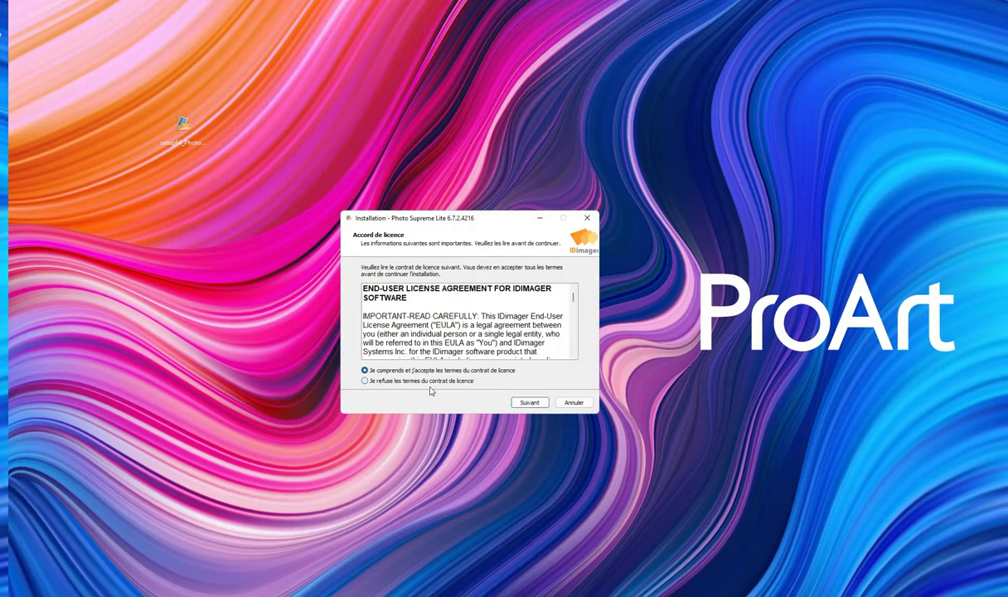
pyautogui.click(525, 402)
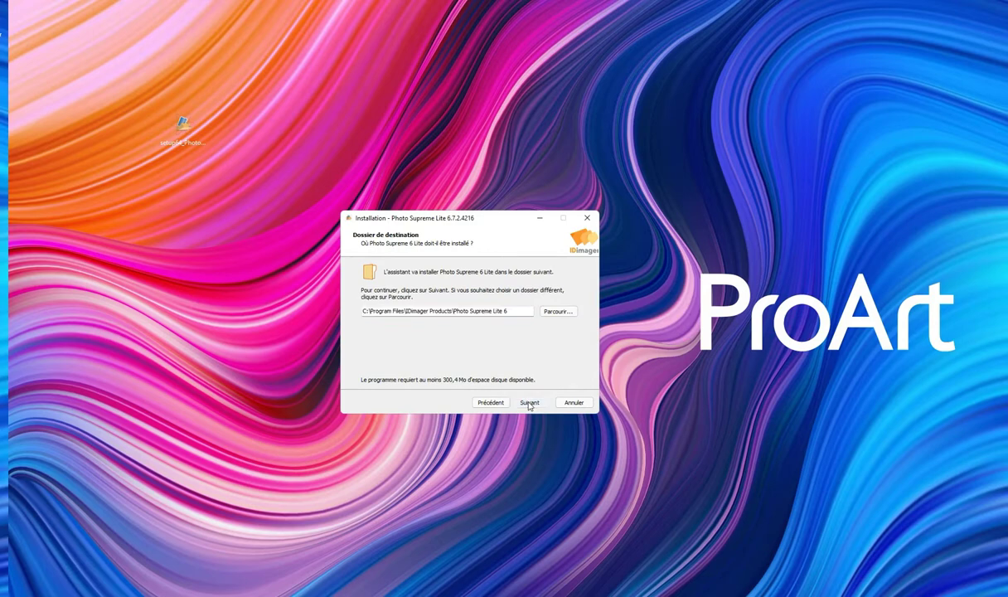
pyautogui.click(529, 402)
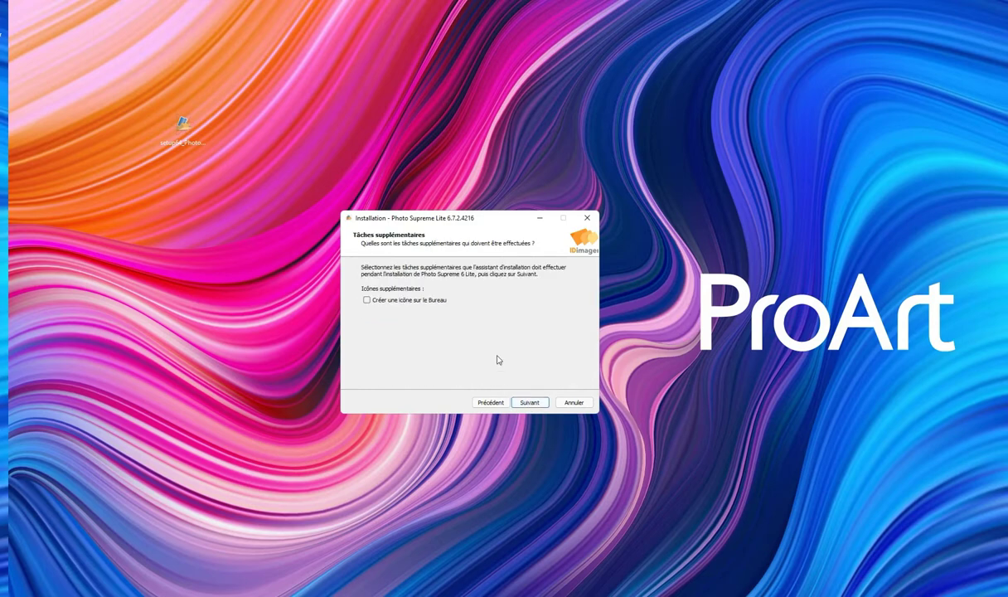
pyautogui.click(535, 405)
pyautogui.click(524, 401)
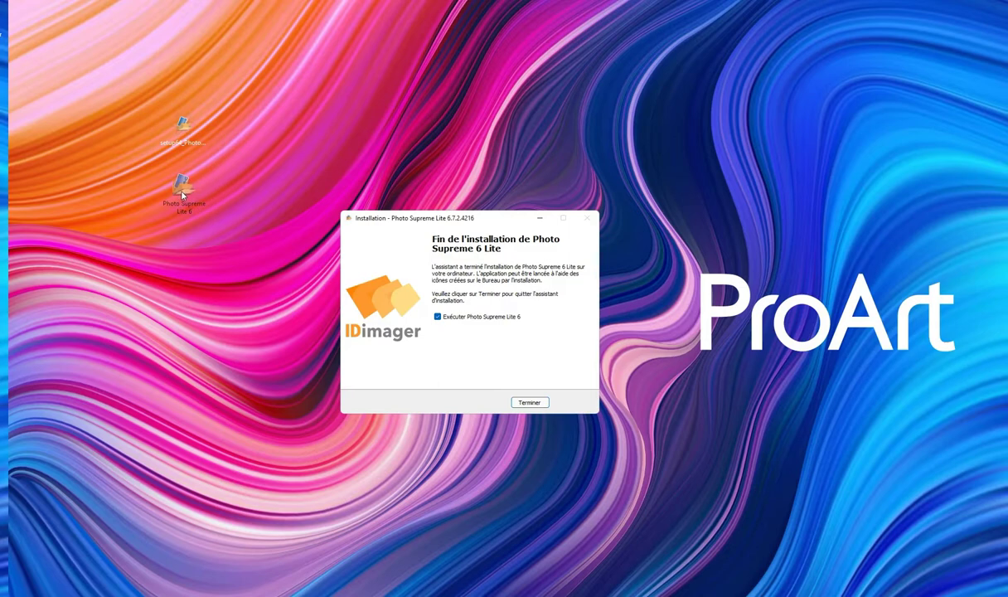
pyautogui.click(166, 206)
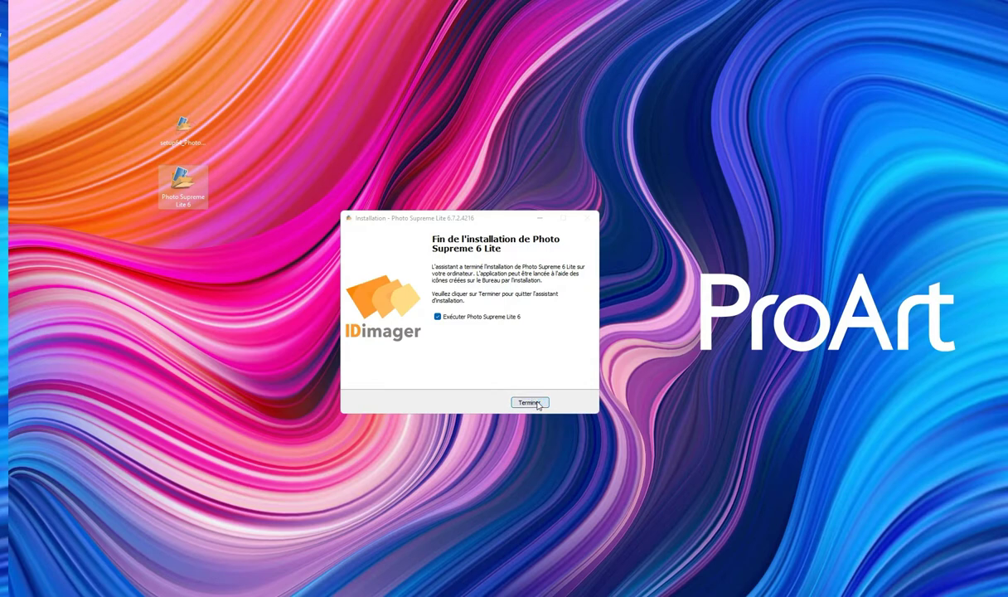
# - Finish setup with 'Exécuter Photo Supreme Lite 6' checked and log in to the photosupreme.cat catalogue
pyautogui.click(538, 405)
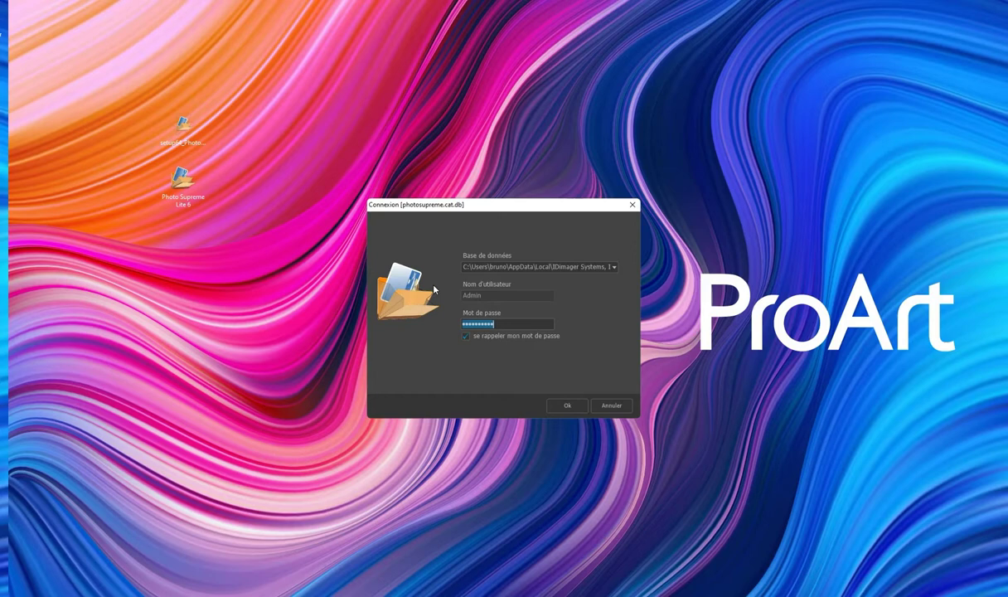
pyautogui.click(568, 407)
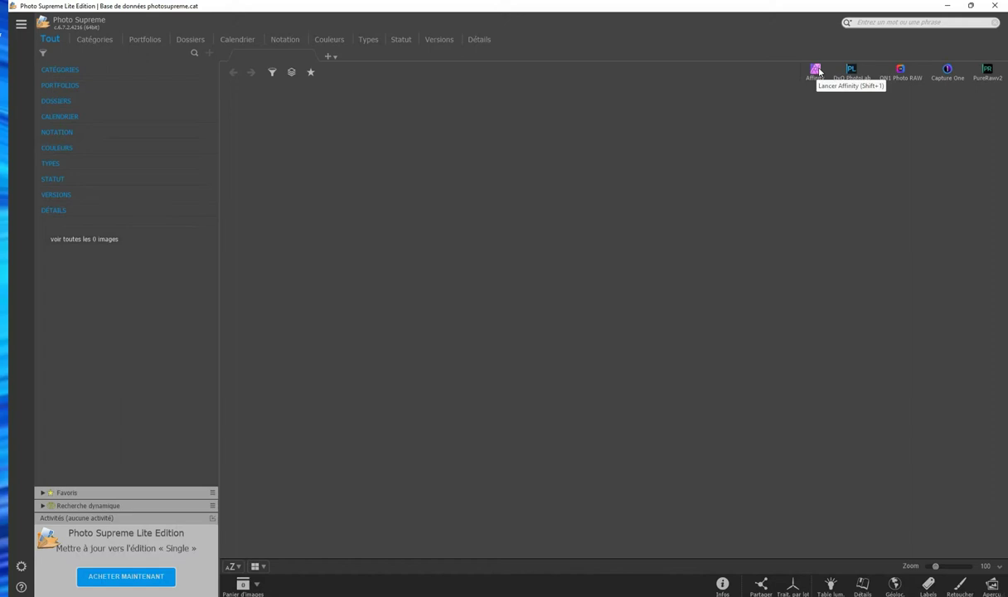
# - Open the empty photosupreme.cat catalogue, reaching its Catégories listing
pyautogui.click(816, 71)
# - Look over Catégories, return to Tout, and start importing individual image files from the main menu
pyautogui.click(98, 39)
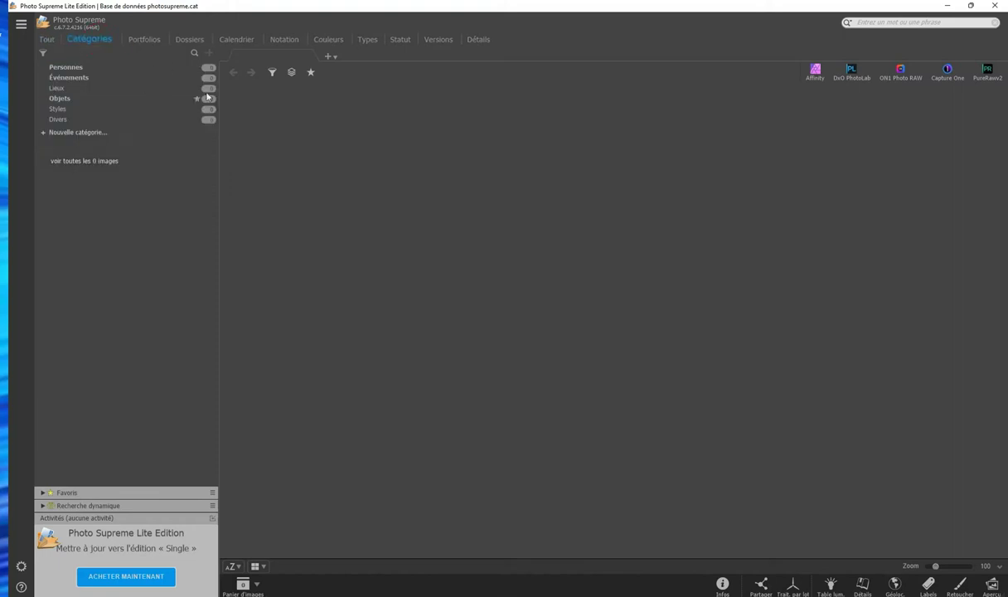
pyautogui.click(46, 38)
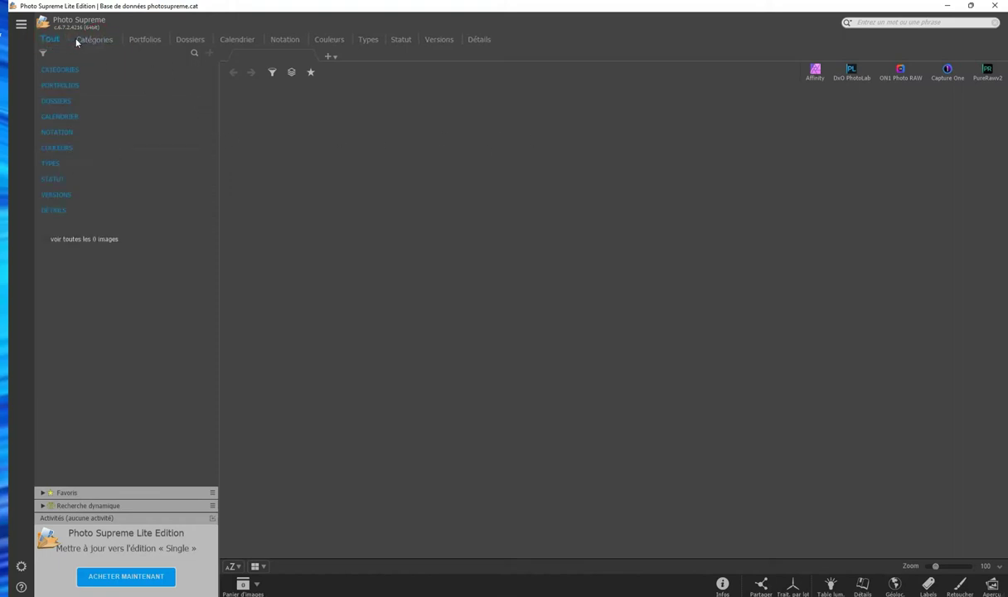
pyautogui.click(22, 26)
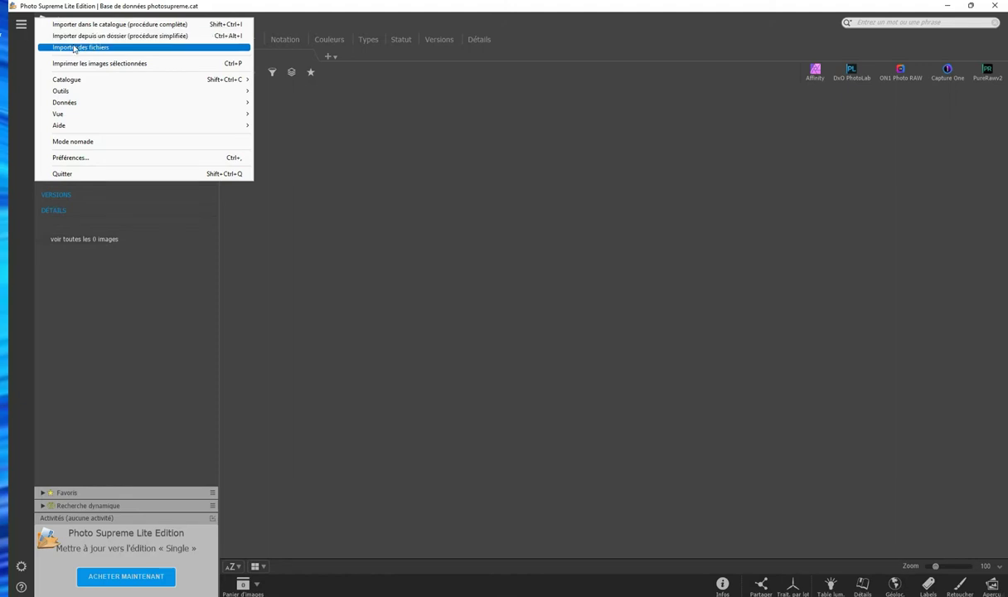
pyautogui.click(74, 48)
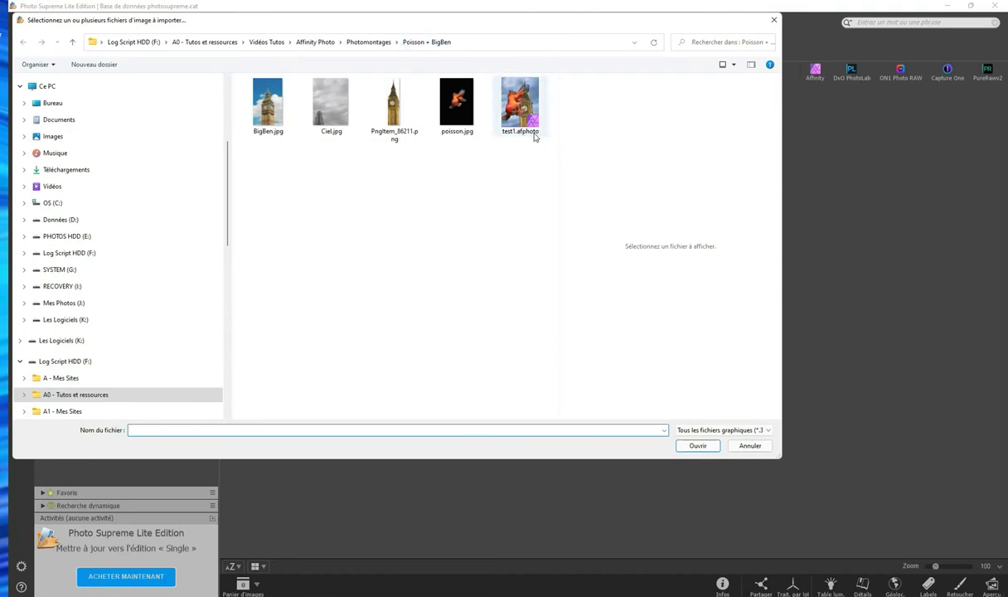
pyautogui.moveTo(520, 106)
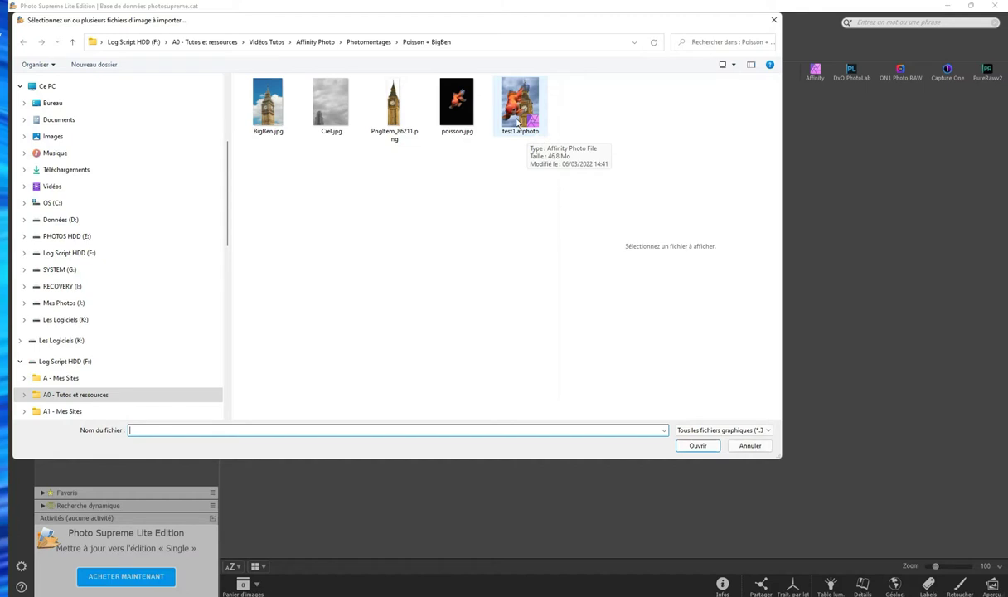
# - Import test1.afphoto into the catalogue and select its thumbnail
pyautogui.doubleClick(518, 122)
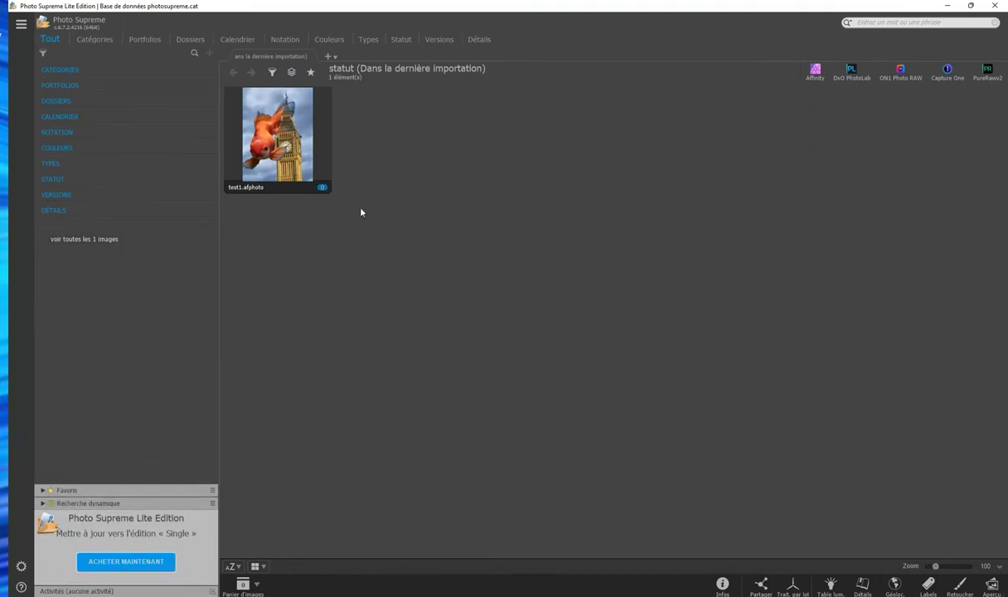
pyautogui.moveTo(277, 135)
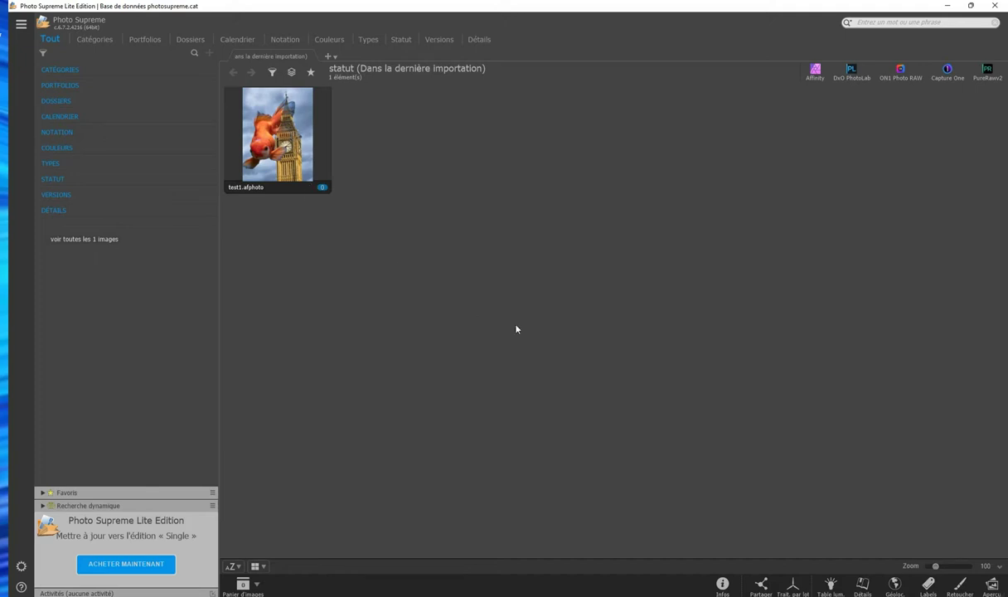
pyautogui.click(302, 145)
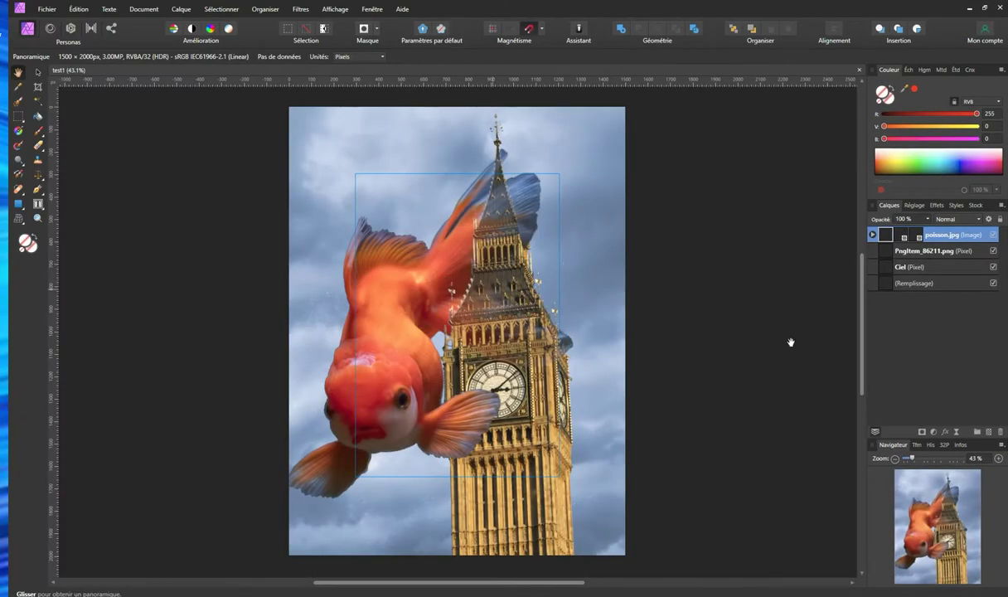
# - Expand the poisson.jpg layer in Affinity Photo's Calques panel to reveal its masks
pyautogui.click(872, 234)
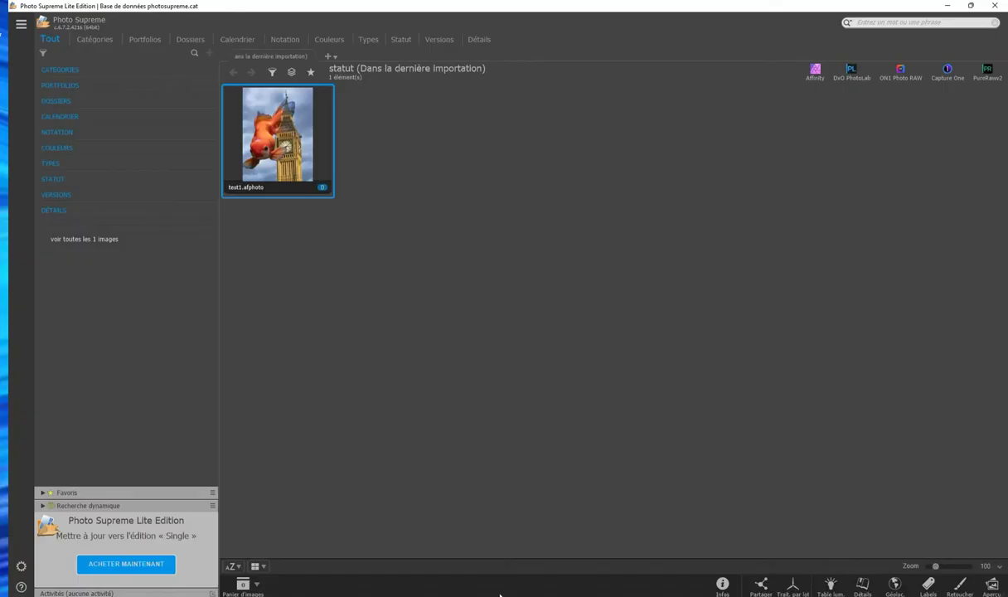
# - Start 'Importer dans le catalogue (procédure complète)' and list the available source folders
pyautogui.click(21, 25)
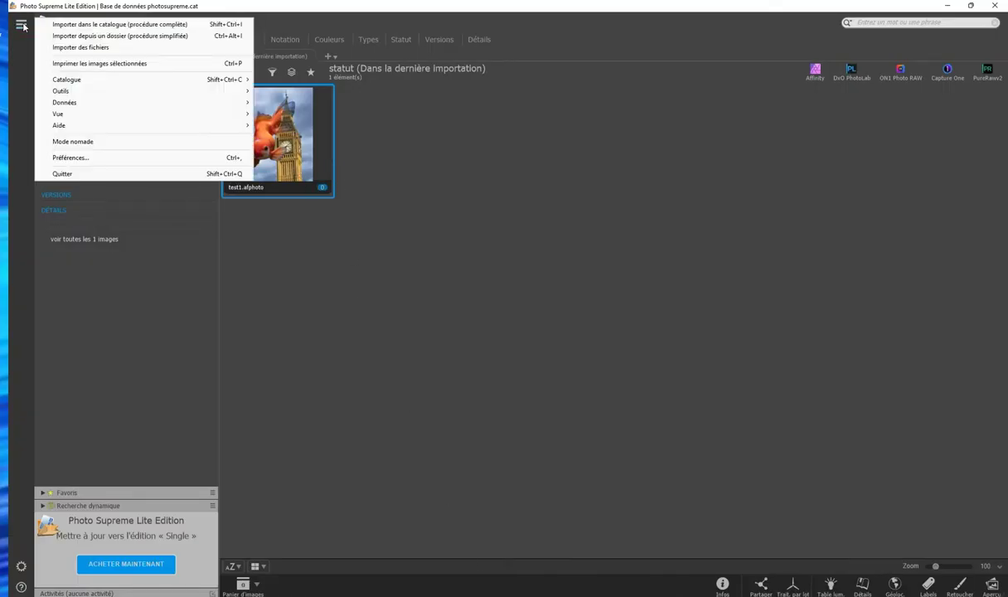
pyautogui.click(75, 25)
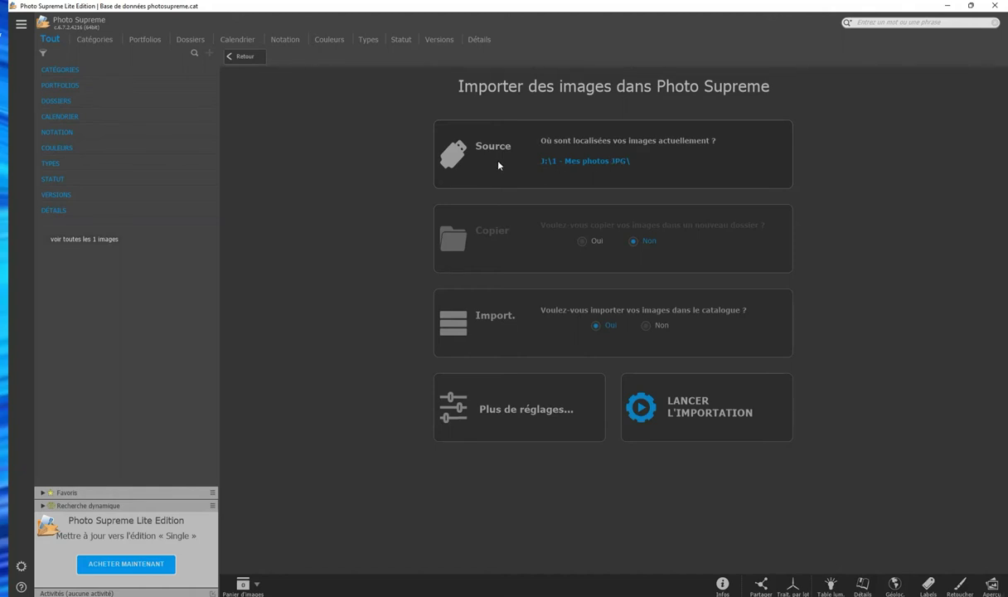
pyautogui.click(590, 163)
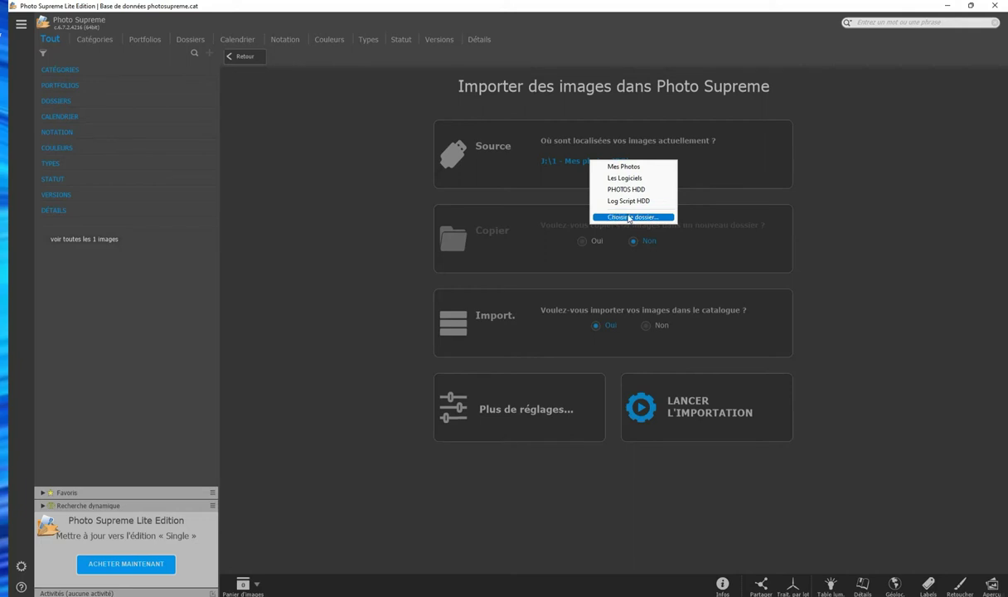
# - Set the import source to the J:\1 - Mes photos JPG folder and switch Copier to Oui
pyautogui.click(634, 217)
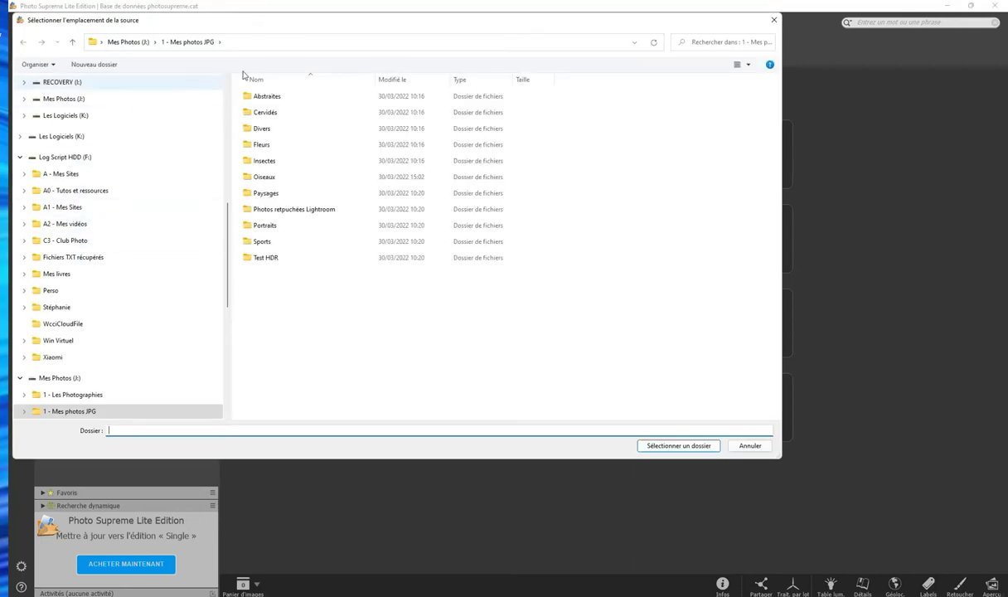
pyautogui.click(773, 19)
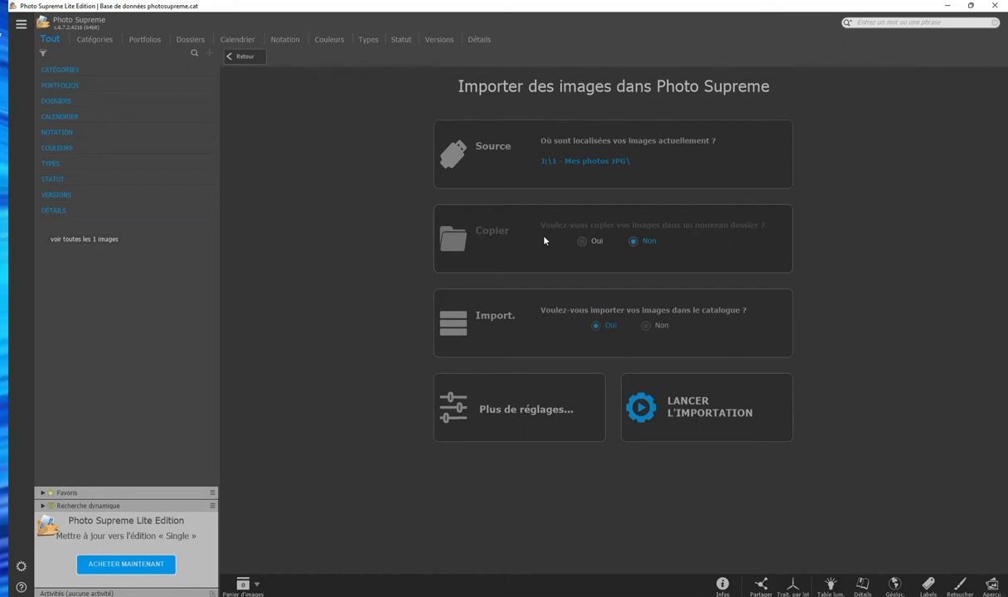
pyautogui.click(583, 241)
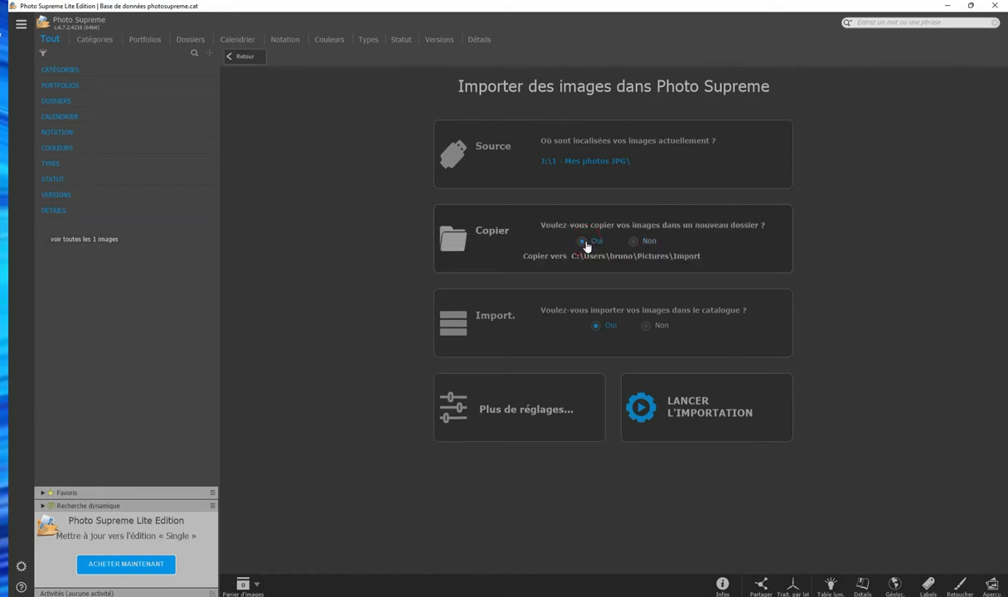
# - Turn copying off, include subfolders under Plus de réglages, and return to the catalogue
pyautogui.click(633, 241)
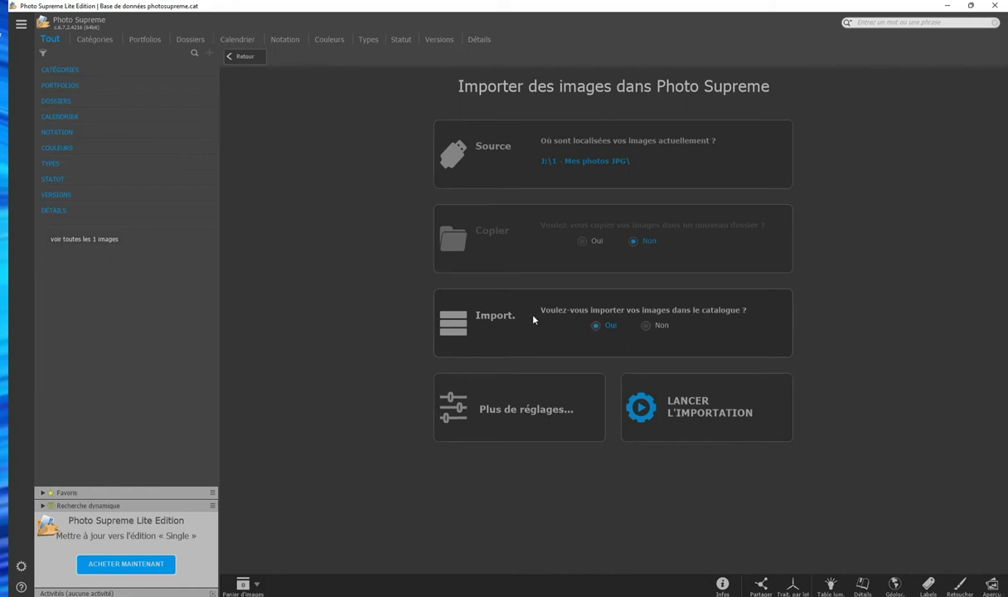
pyautogui.click(511, 414)
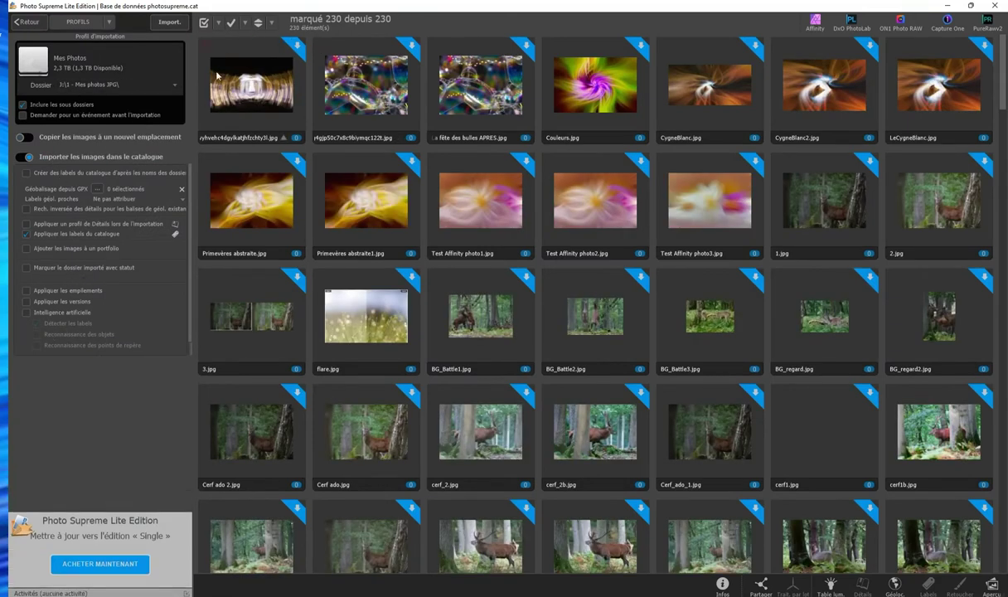
pyautogui.moveTo(480, 324)
pyautogui.scroll(-5, 496, 365)
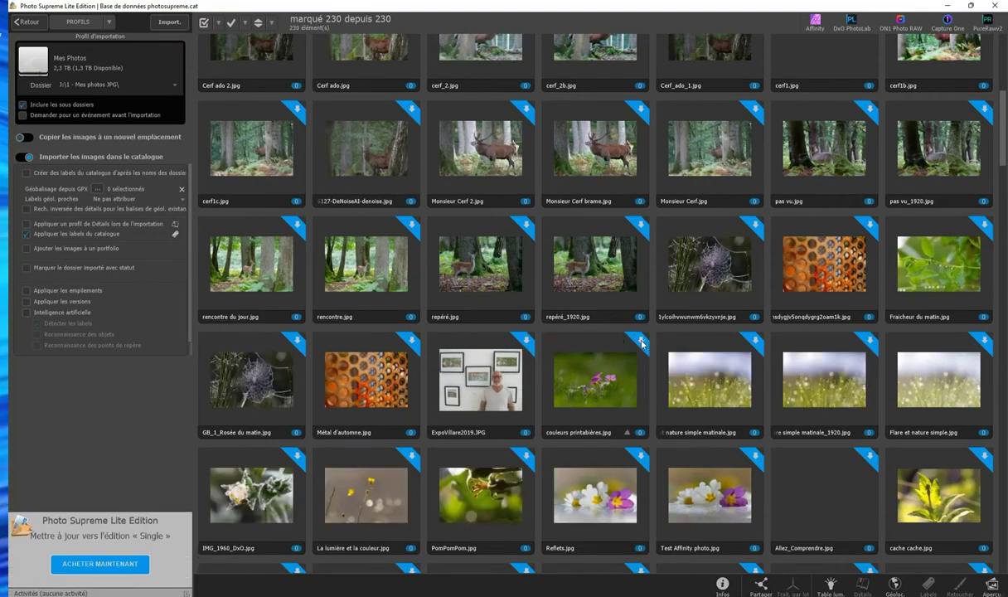
pyautogui.scroll(5, 576, 409)
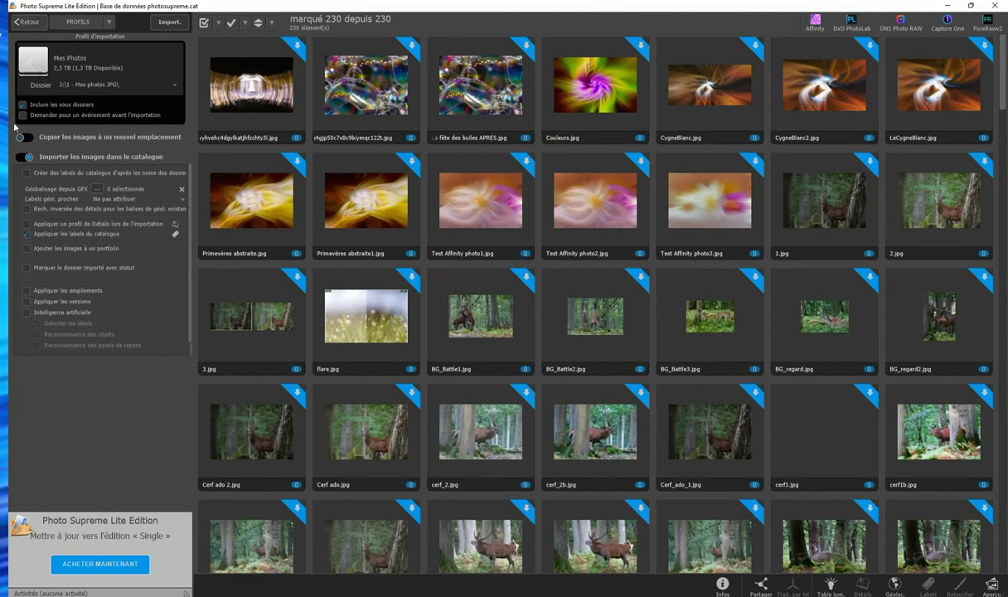
pyautogui.click(27, 23)
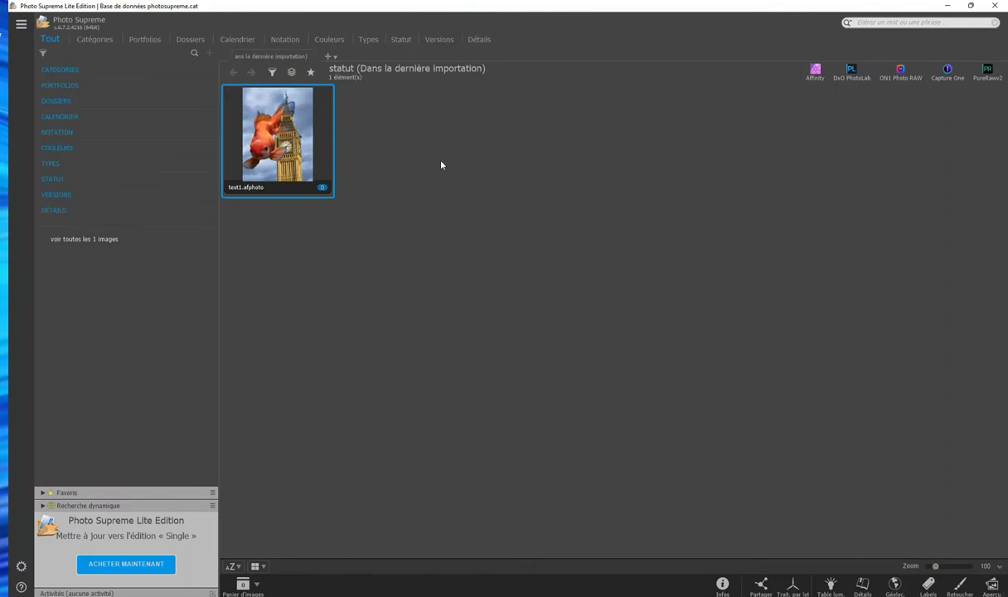
# - Reopen the importer and launch importing the J:\1 - Mes photos JPG folder without copying
pyautogui.click(21, 25)
pyautogui.click(67, 26)
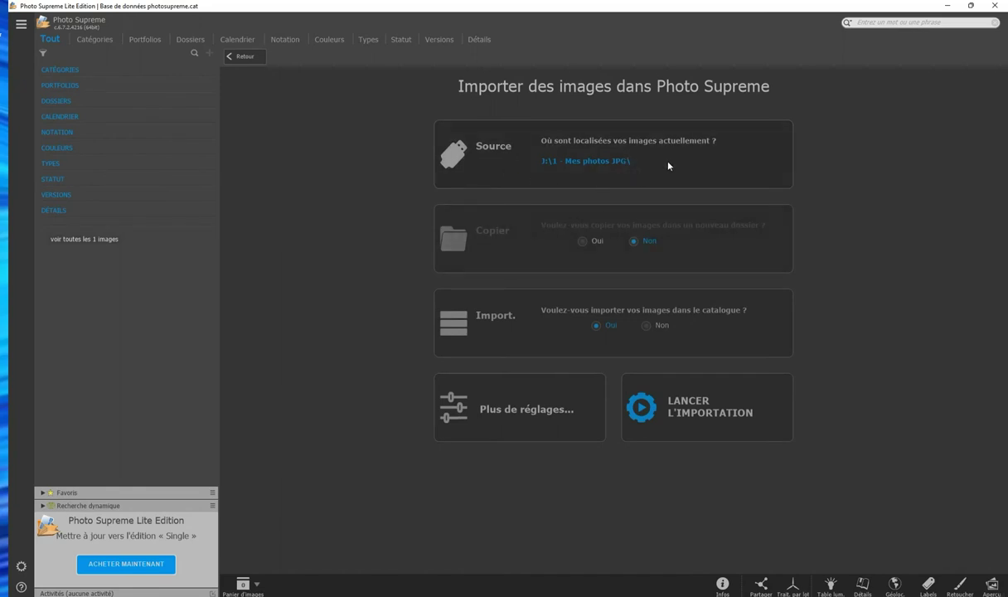
pyautogui.click(709, 412)
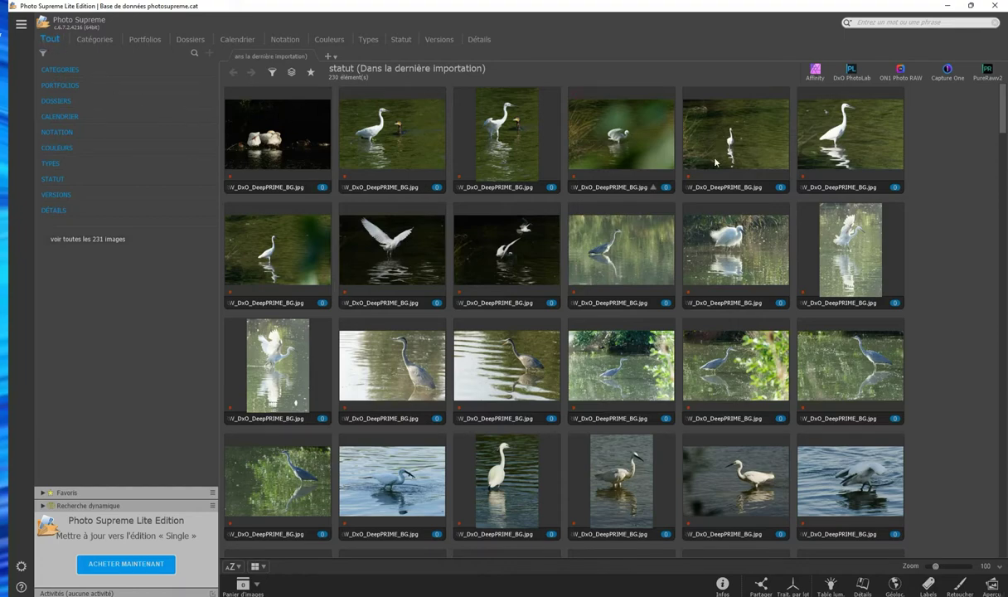
# - Scroll through the 230 imported photos to the bottom and back to the top
pyautogui.scroll(-2, 753, 189)
pyautogui.scroll(-5, 753, 189)
pyautogui.scroll(-5, 753, 189)
pyautogui.scroll(-5, 753, 189)
pyautogui.scroll(-5, 753, 189)
pyautogui.scroll(-5, 752, 191)
pyautogui.scroll(-5, 752, 192)
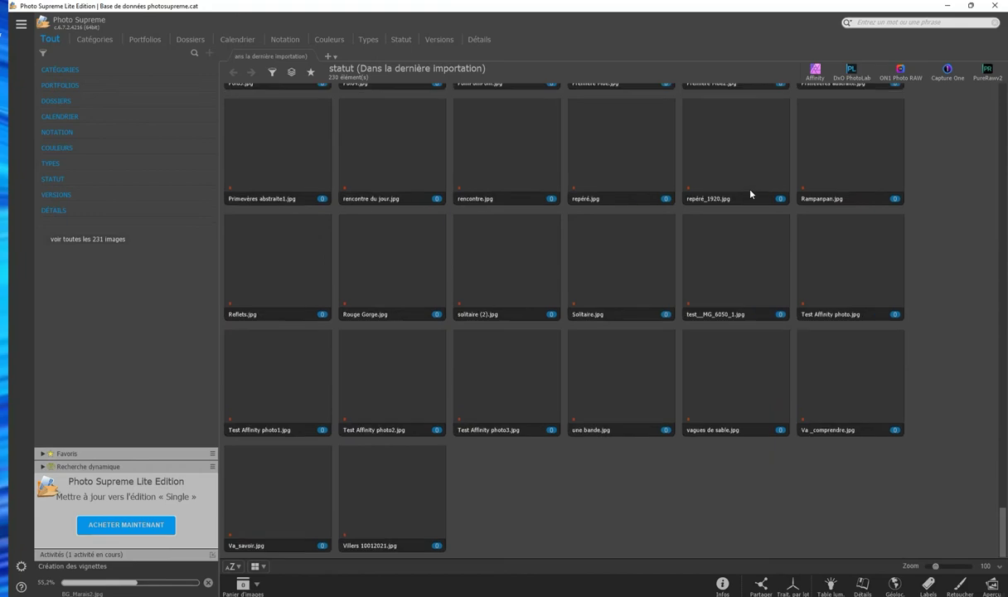
pyautogui.scroll(5, 750, 194)
pyautogui.scroll(5, 750, 194)
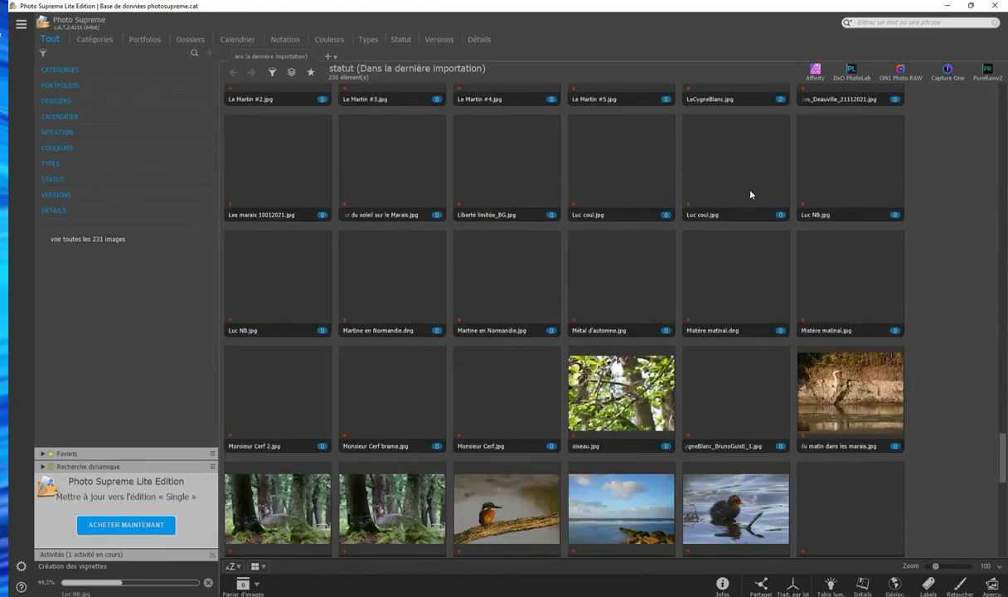
pyautogui.scroll(5, 750, 194)
pyautogui.scroll(5, 749, 190)
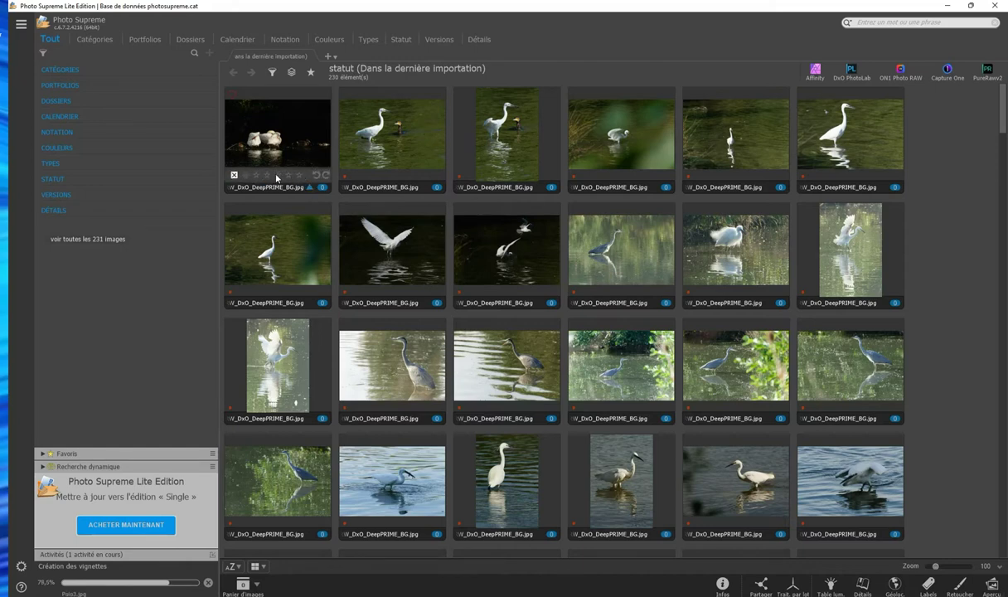
# - Rate the swans photo and label it red, then give the flying egret one star
pyautogui.click(279, 176)
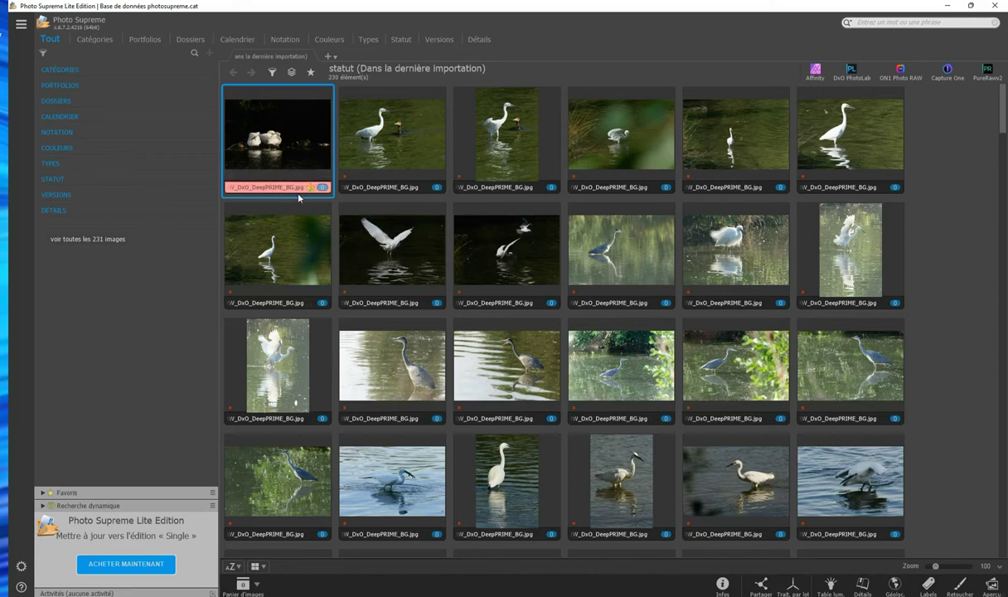
pyautogui.moveTo(506, 253)
pyautogui.rightClick(528, 299)
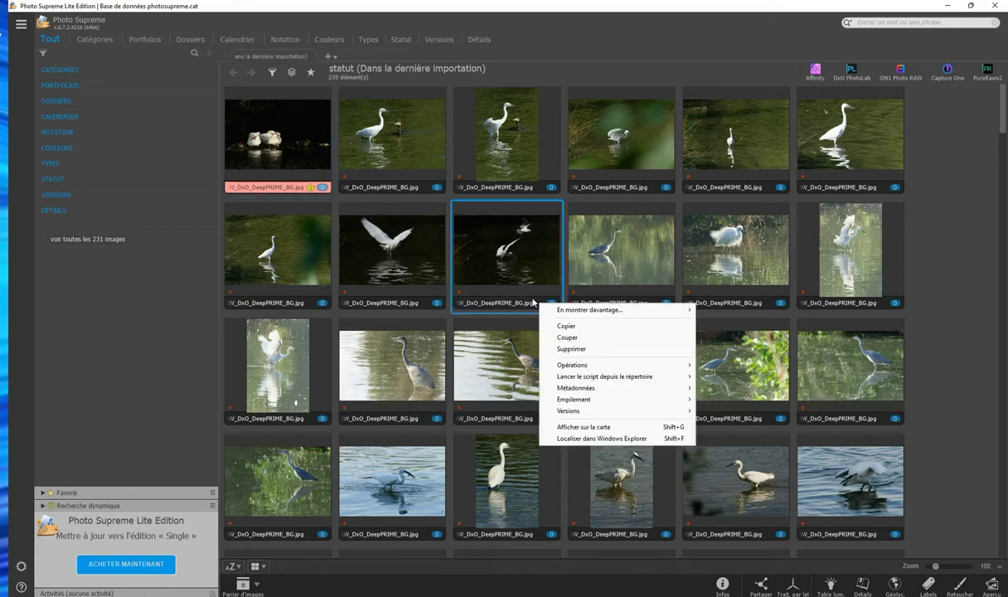
pyautogui.click(511, 291)
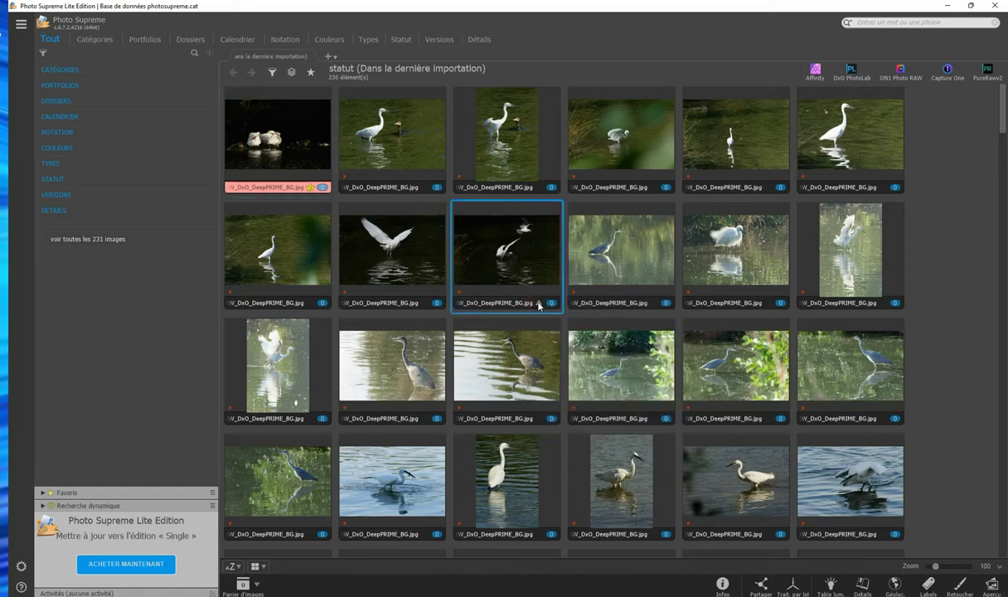
pyautogui.moveTo(506, 292)
pyautogui.click(518, 292)
pyautogui.moveTo(849, 253)
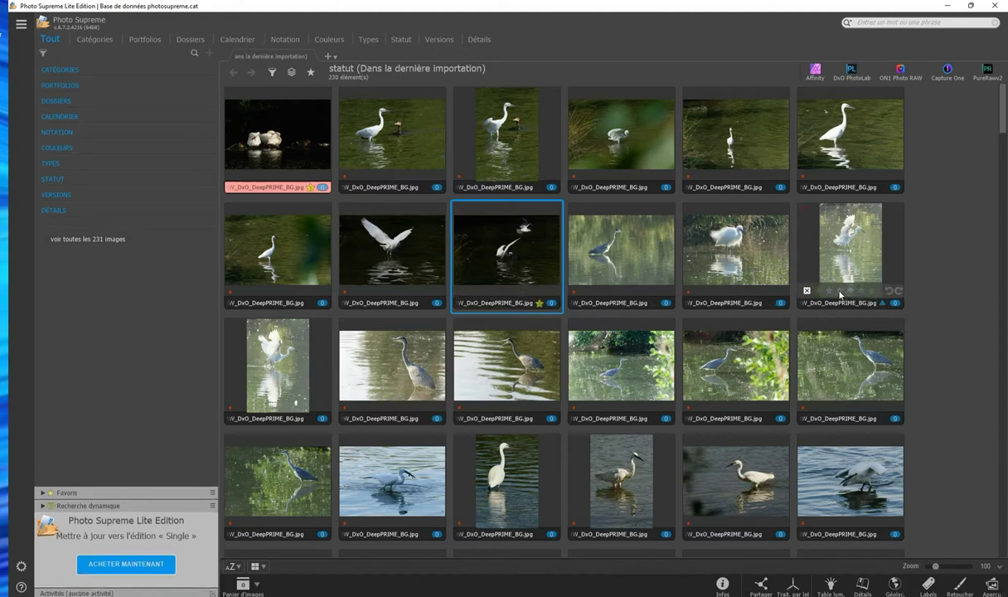
# - Give row two's last photo two stars, and rate the fourth top-row egret with a green label
pyautogui.click(840, 291)
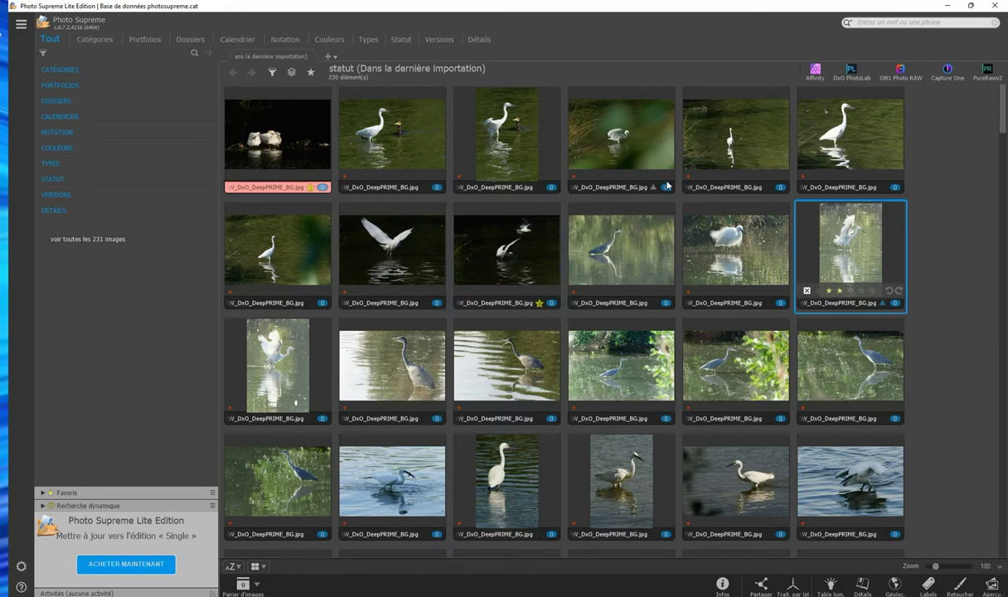
pyautogui.moveTo(621, 137)
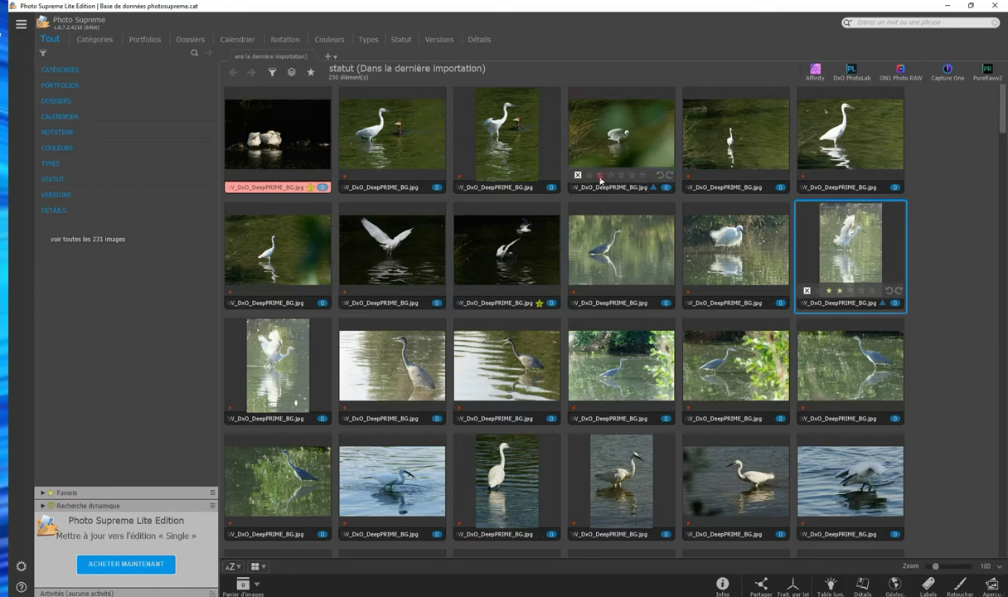
pyautogui.click(600, 176)
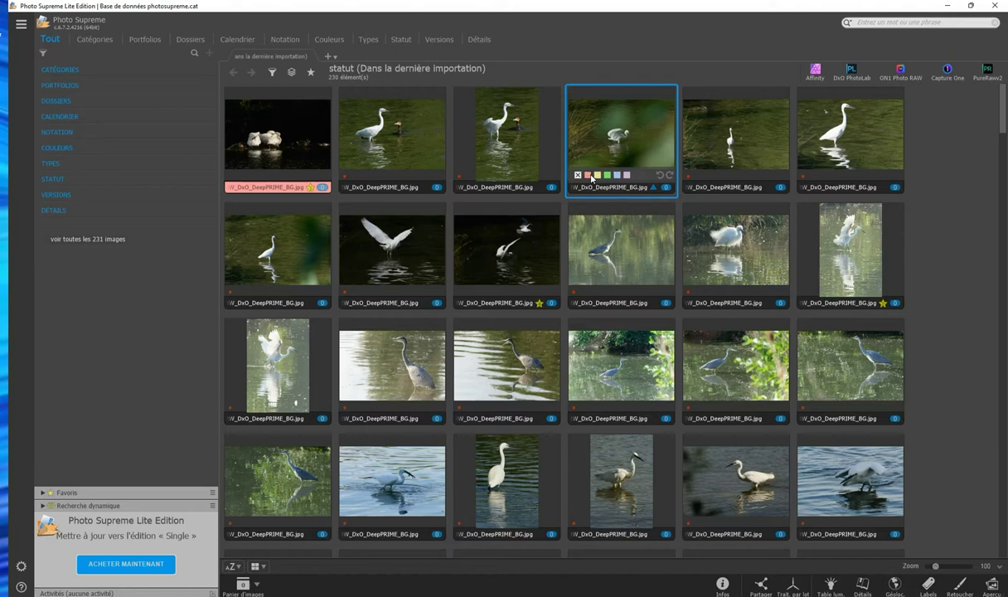
pyautogui.click(607, 174)
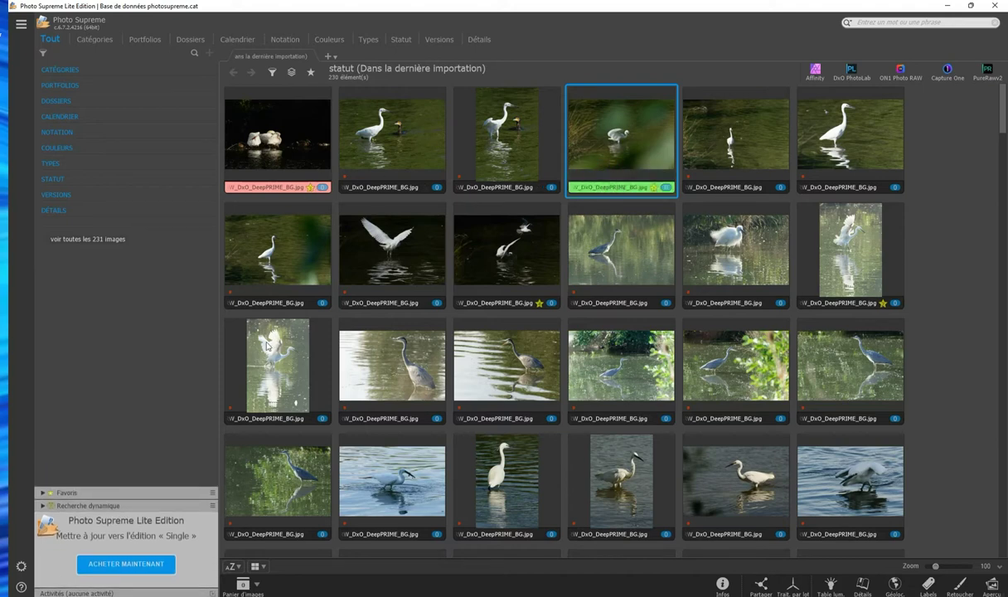
pyautogui.click(96, 40)
# - Expand the category list, switch to the Catégories view and select the swans photo
pyautogui.click(48, 40)
pyautogui.click(61, 70)
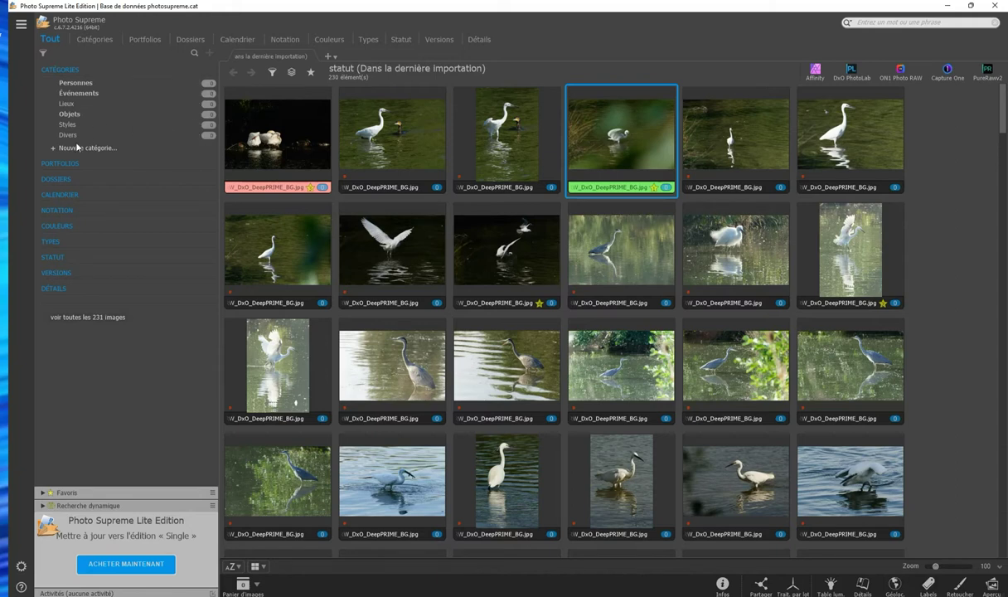
pyautogui.click(97, 41)
pyautogui.moveTo(60, 99)
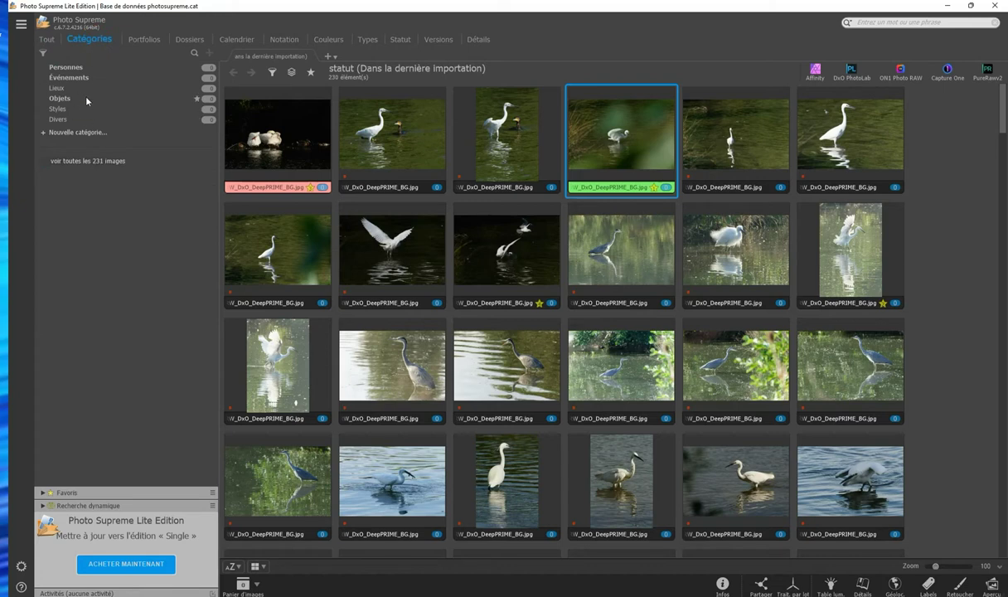
pyautogui.click(367, 125)
pyautogui.click(287, 131)
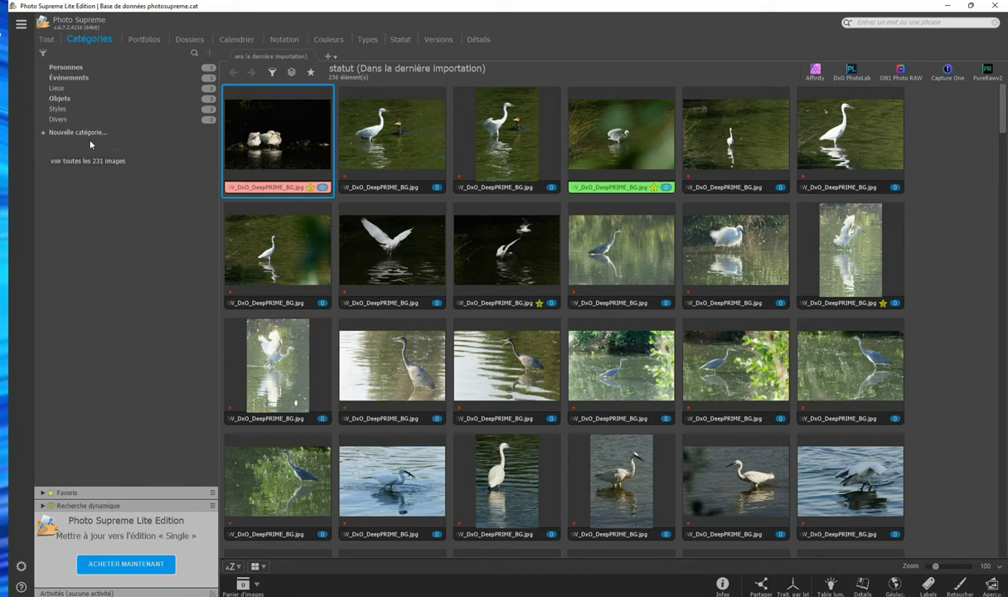
# - Browse Portfolios, then Dossiers, showing the F: drive and then the J: Mes Photos folder
pyautogui.click(141, 41)
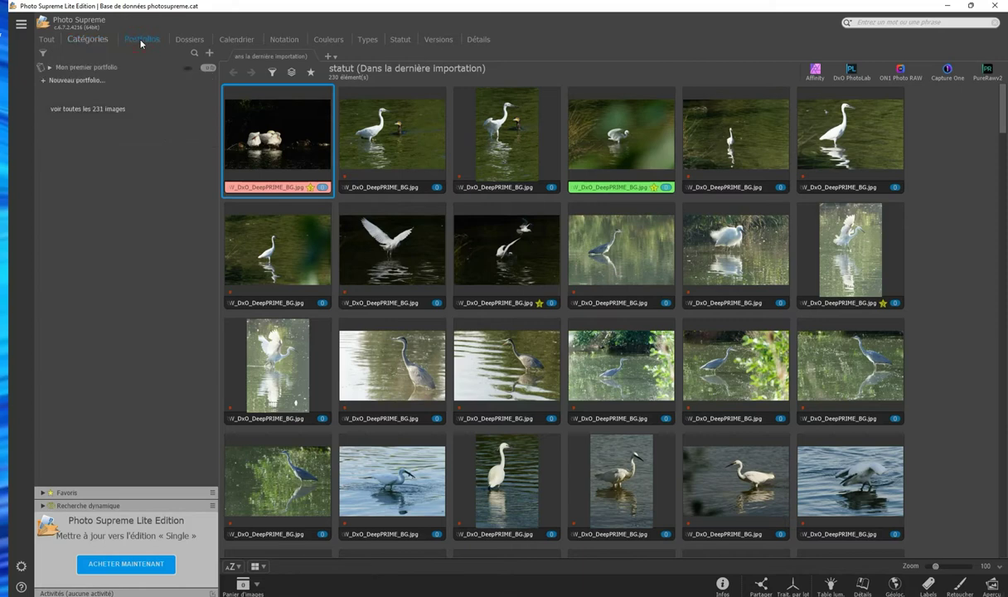
pyautogui.click(189, 43)
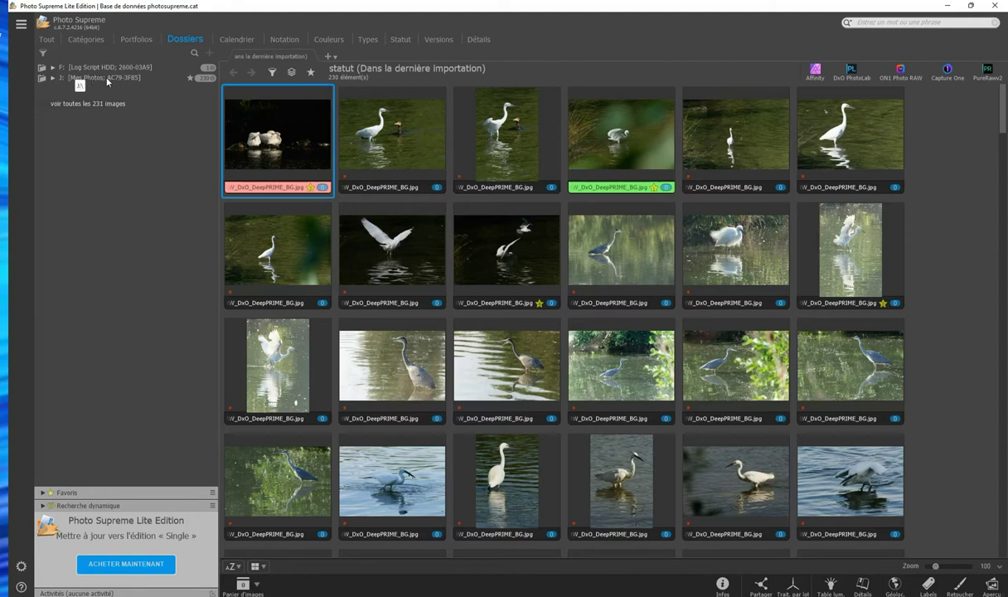
pyautogui.click(213, 69)
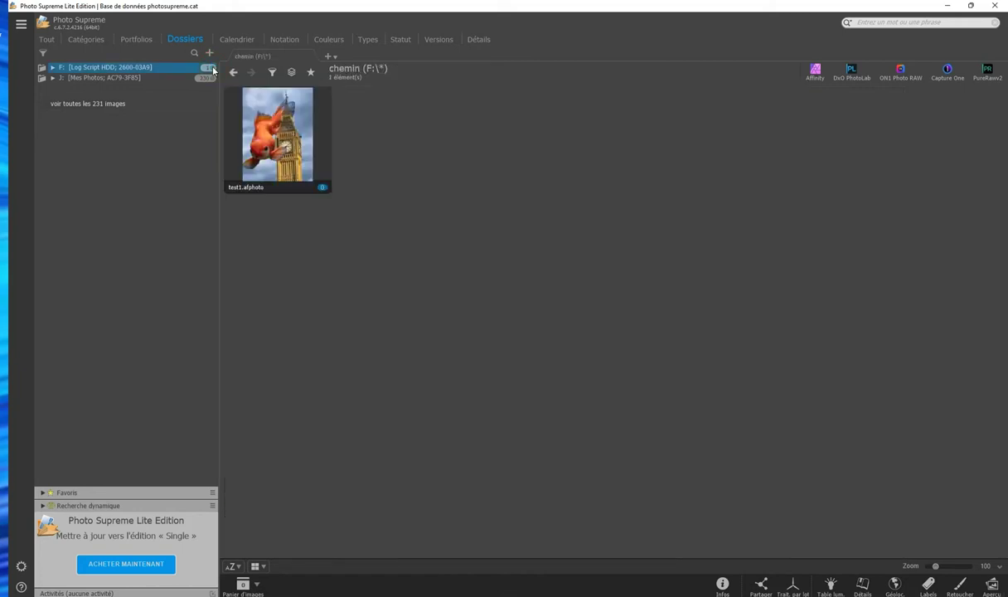
pyautogui.moveTo(277, 135)
pyautogui.click(213, 77)
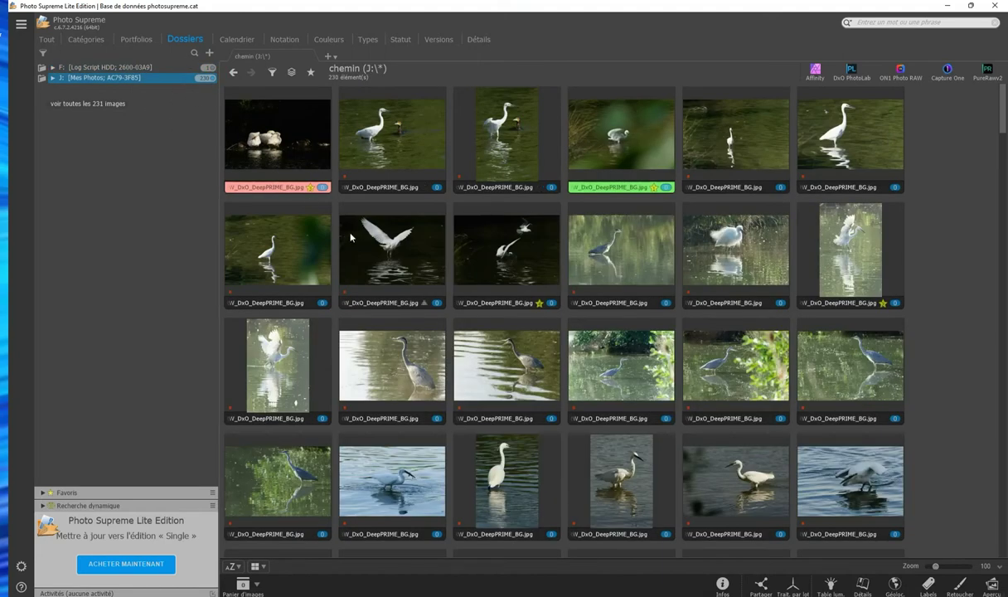
# - Browse the catalogue by calendar date, expanding 2022 > 2022-03
pyautogui.click(232, 39)
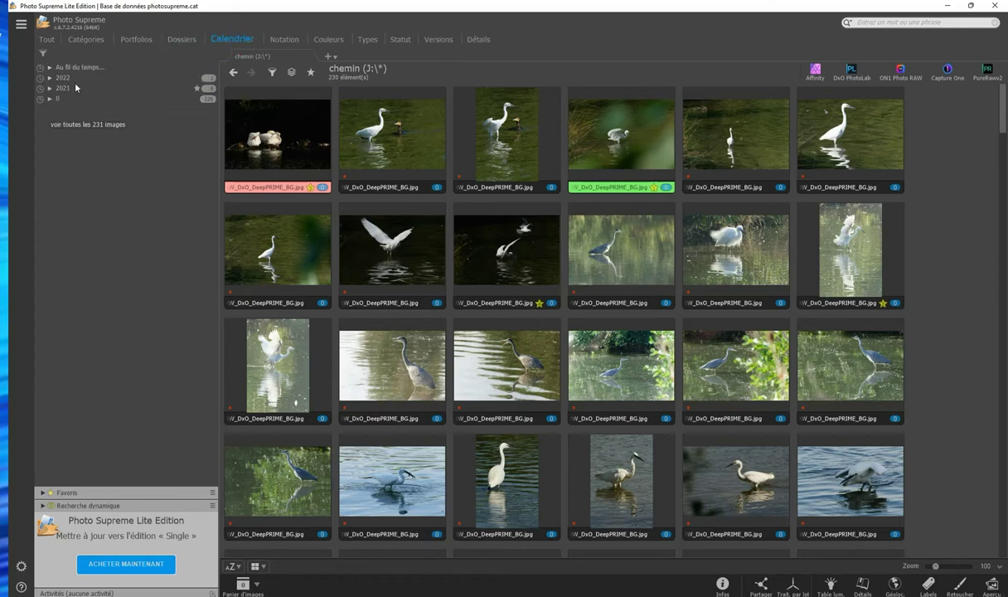
pyautogui.moveTo(83, 88)
pyautogui.click(50, 79)
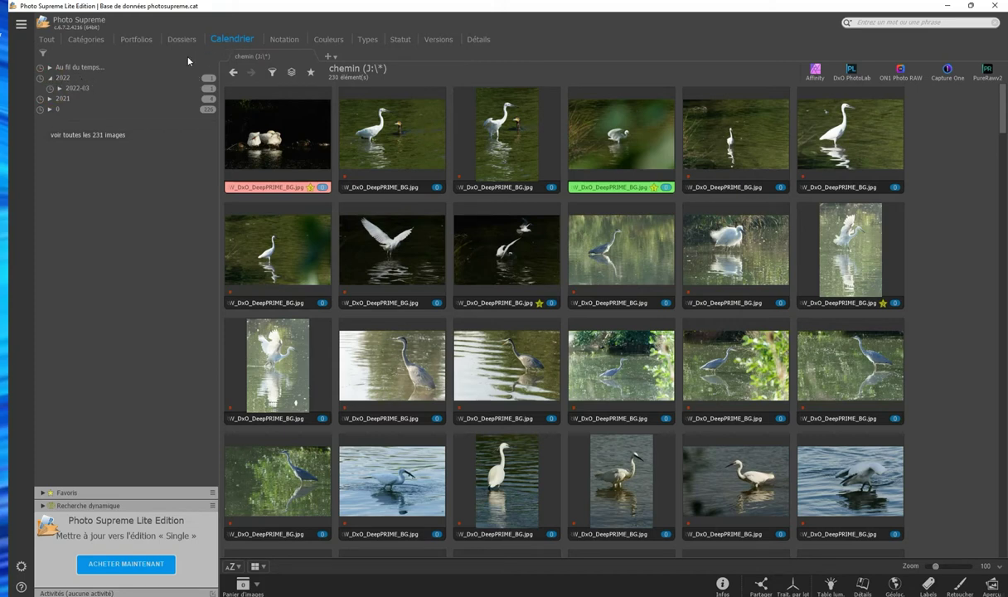
pyautogui.click(59, 88)
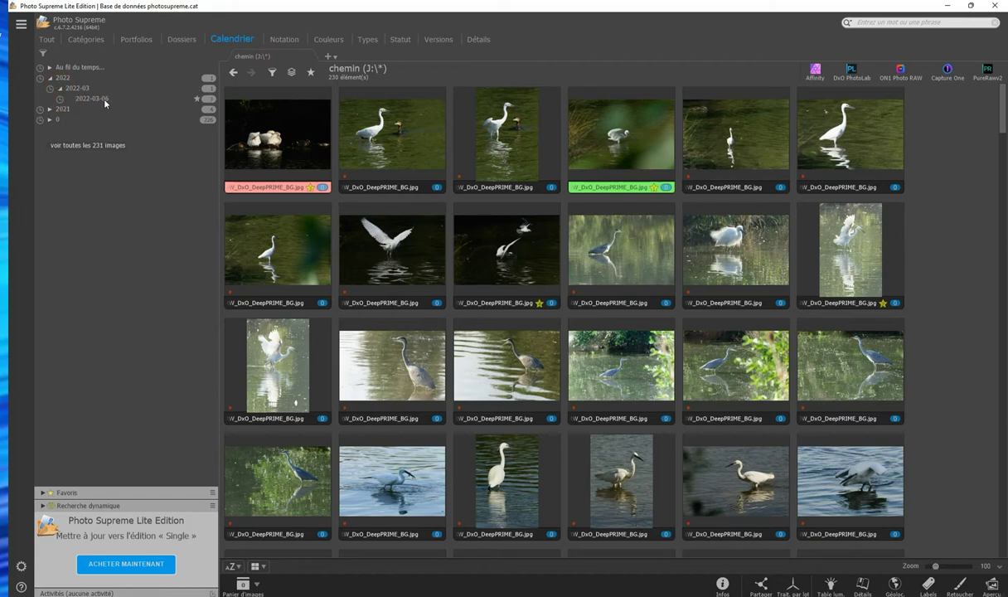
# - Browse by star rating, then by colour label, filtering on the Seconde label
pyautogui.click(279, 41)
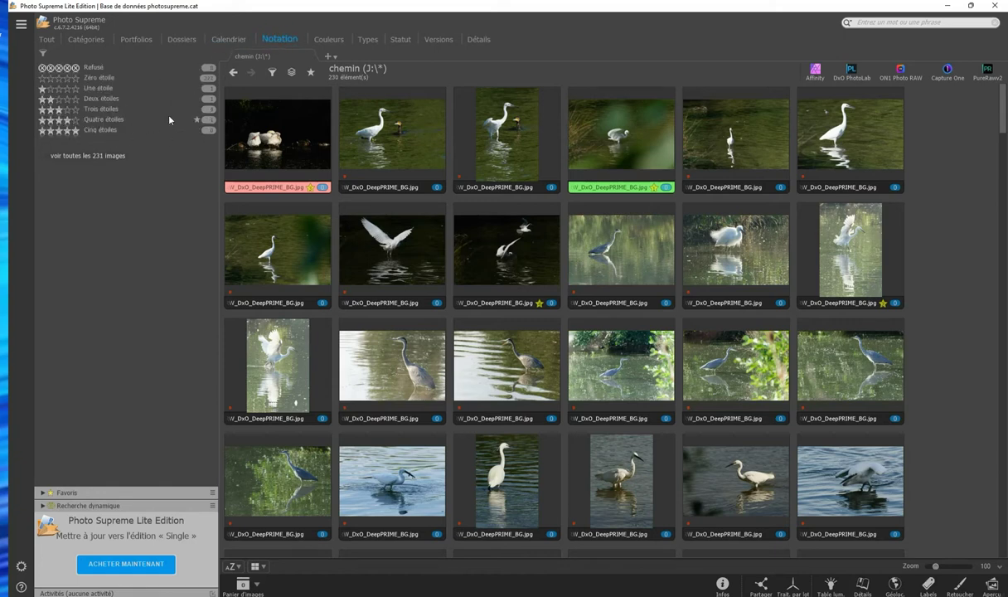
pyautogui.click(318, 46)
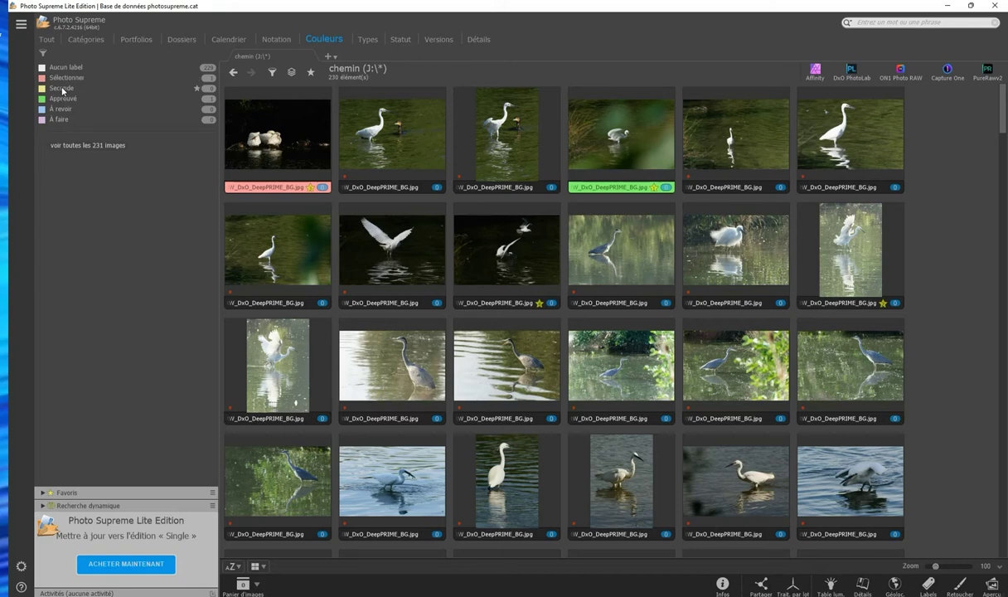
pyautogui.click(62, 90)
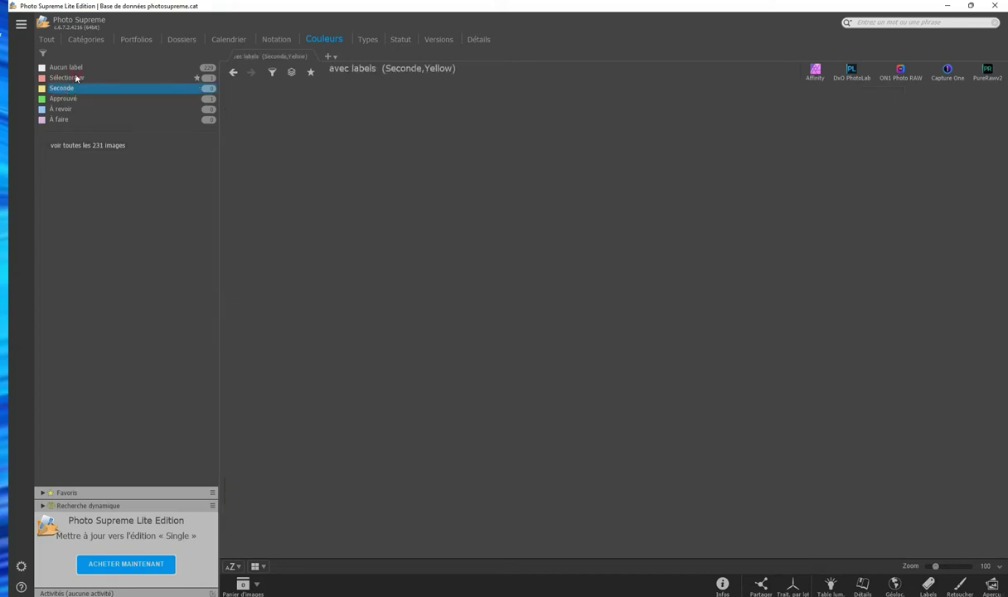
# - Filter by the Sélectionner label and by no label, then browse by file type and status
pyautogui.click(71, 77)
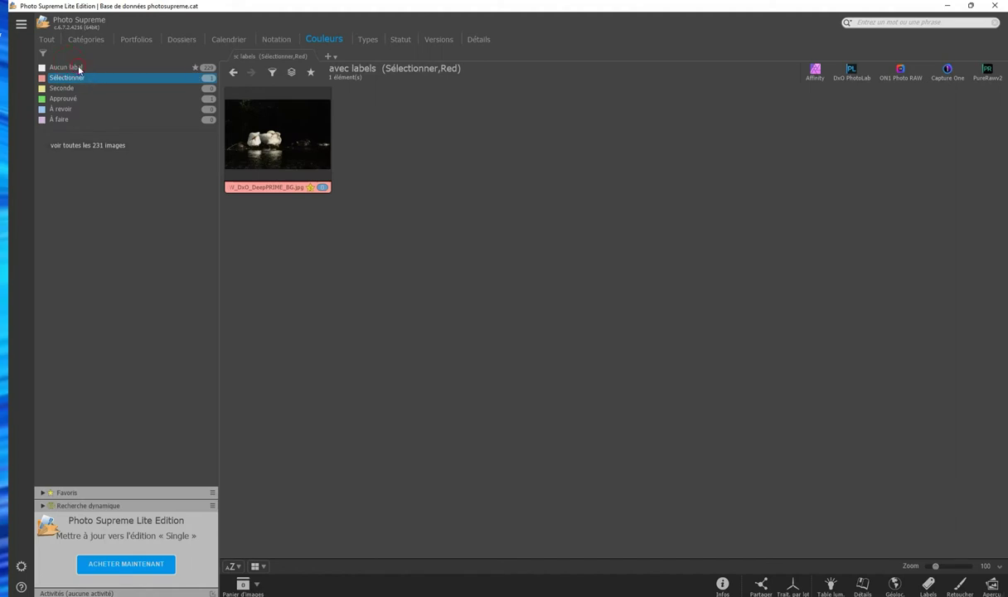
pyautogui.click(76, 68)
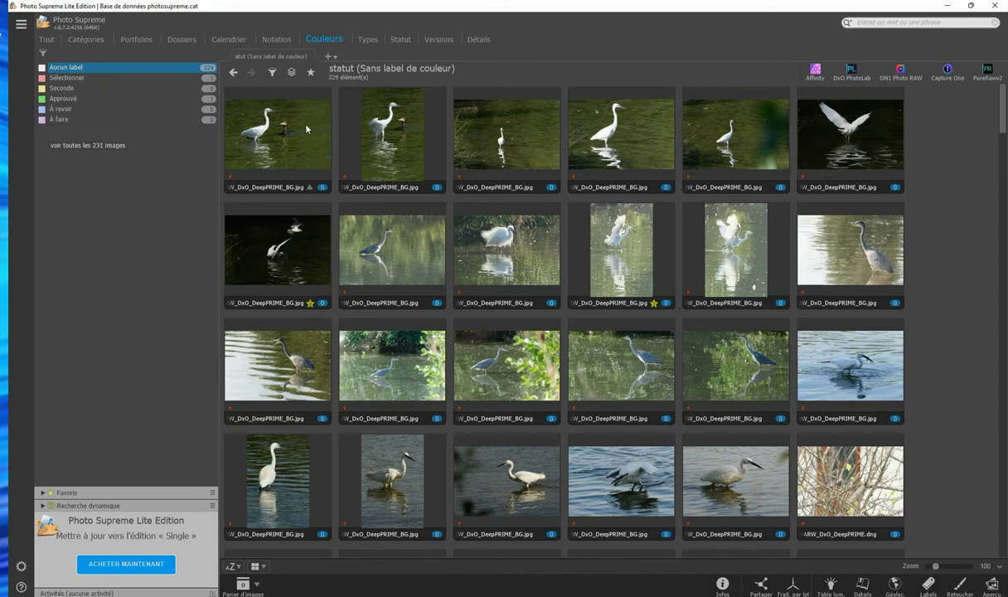
pyautogui.click(364, 40)
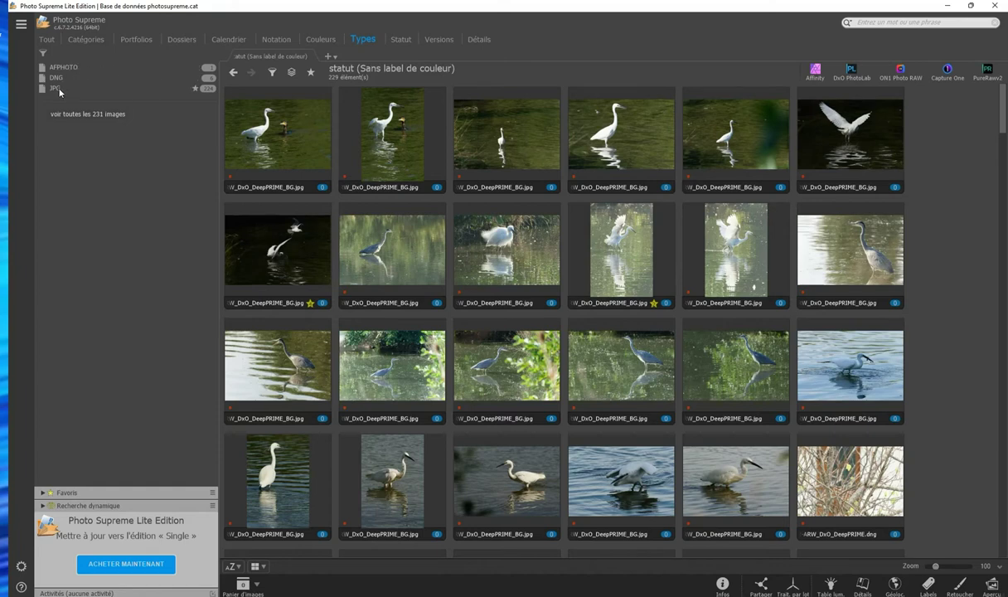
pyautogui.click(401, 40)
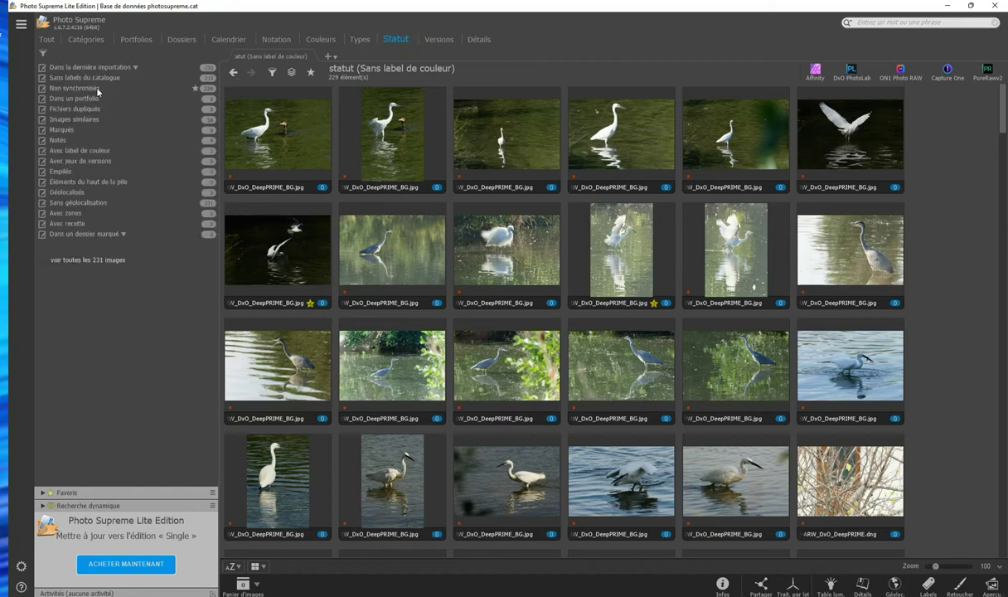
# - Show the Versions filters and Détails metadata categories, and select the first egret photo
pyautogui.click(436, 40)
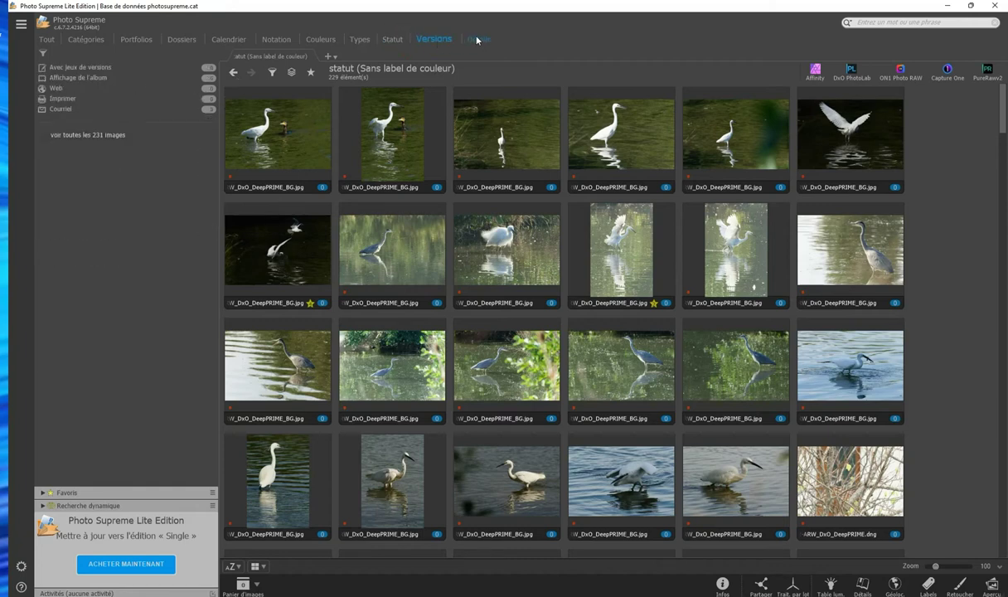
pyautogui.click(477, 40)
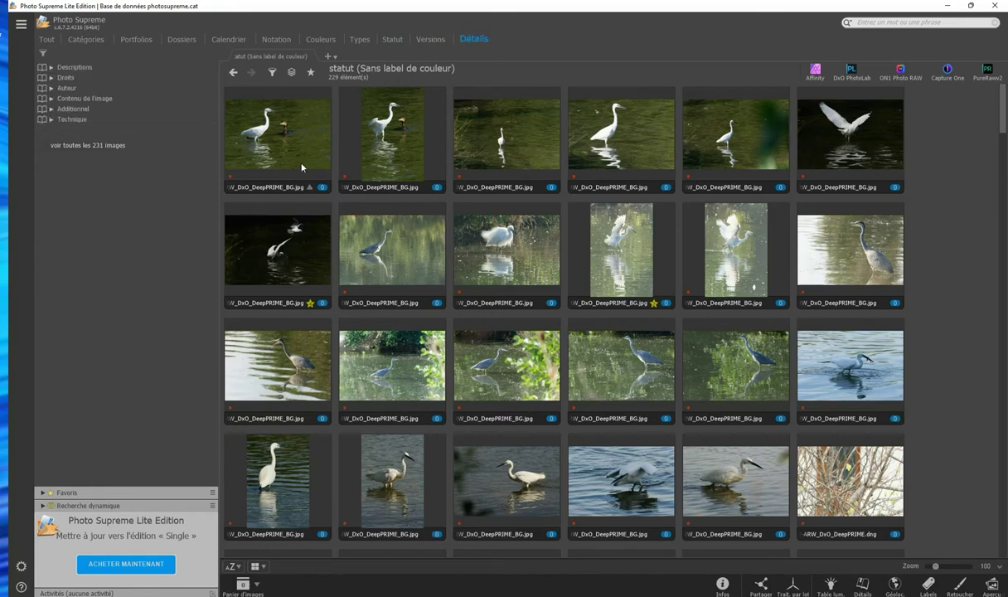
pyautogui.click(280, 146)
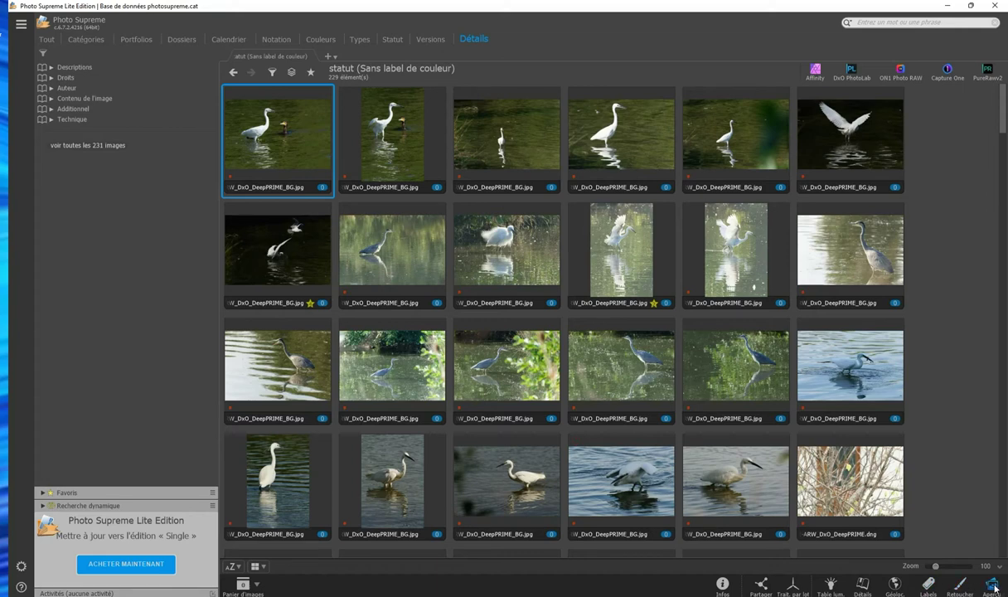
# - Show photo info, select the raised-wings egret in row 2, and open Trait. par lot settings
pyautogui.click(724, 587)
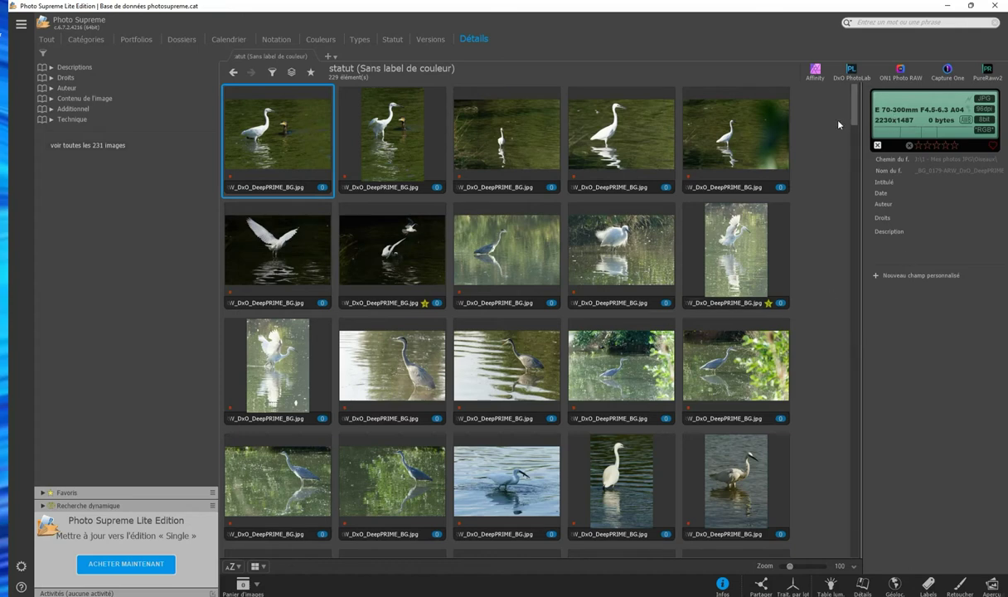
pyautogui.click(627, 246)
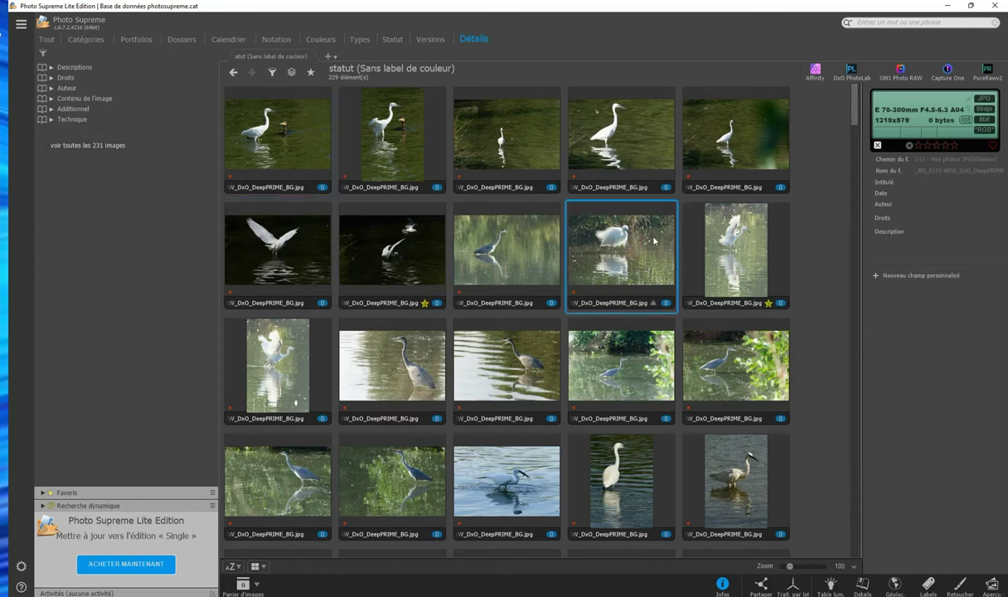
pyautogui.click(683, 246)
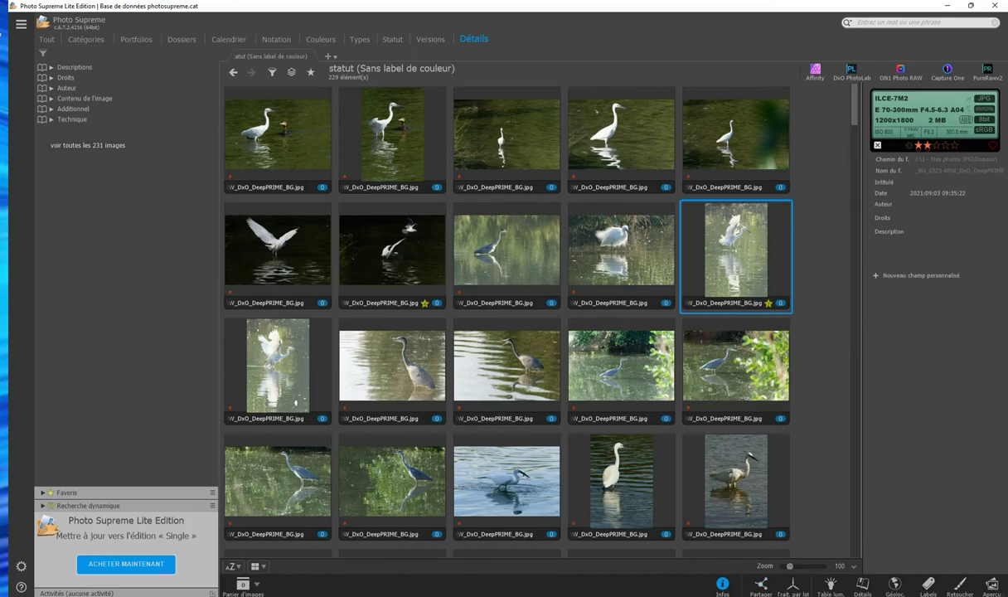
pyautogui.click(792, 585)
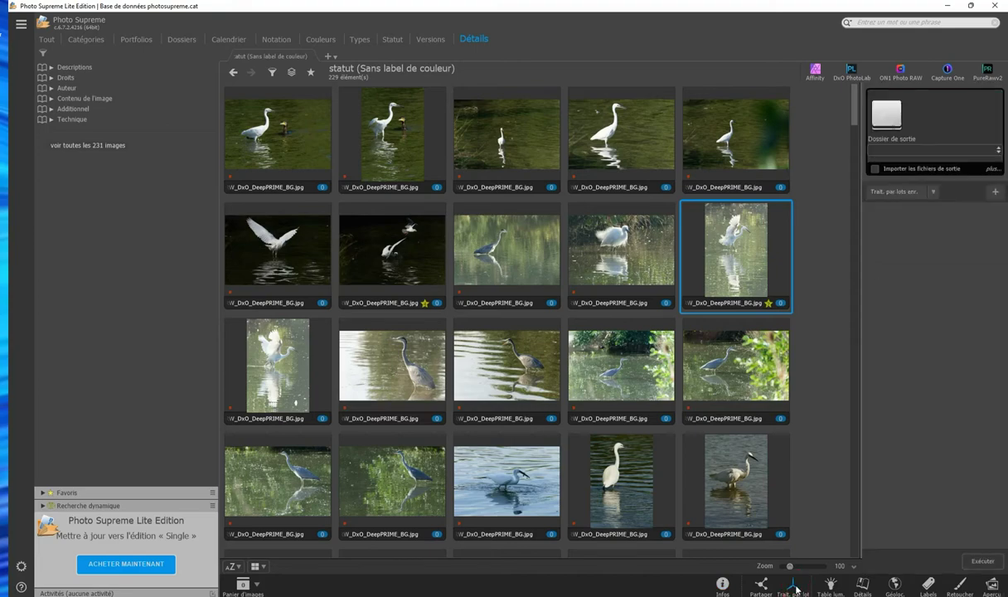
pyautogui.click(832, 588)
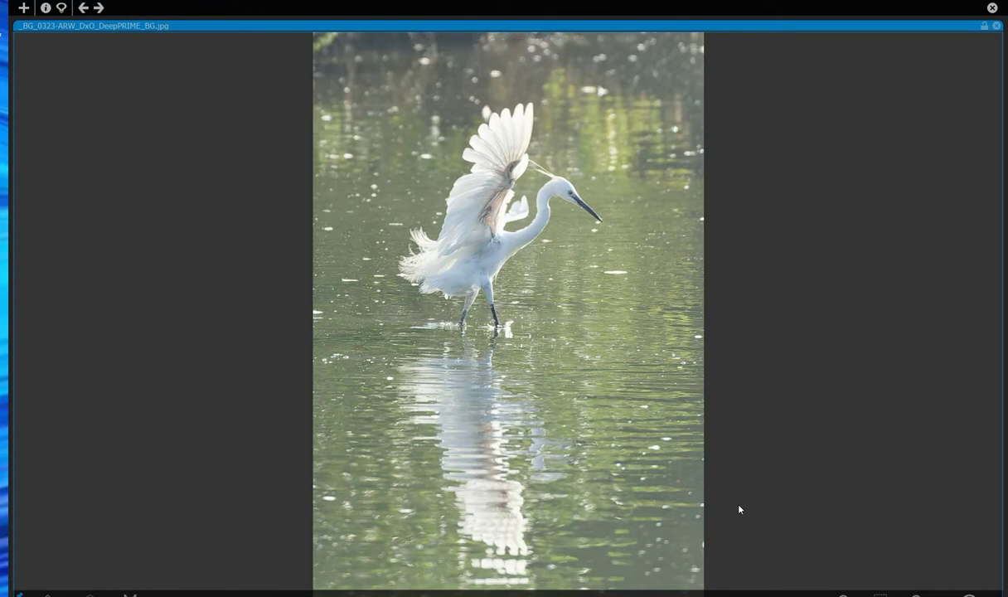
pyautogui.press('Escape')
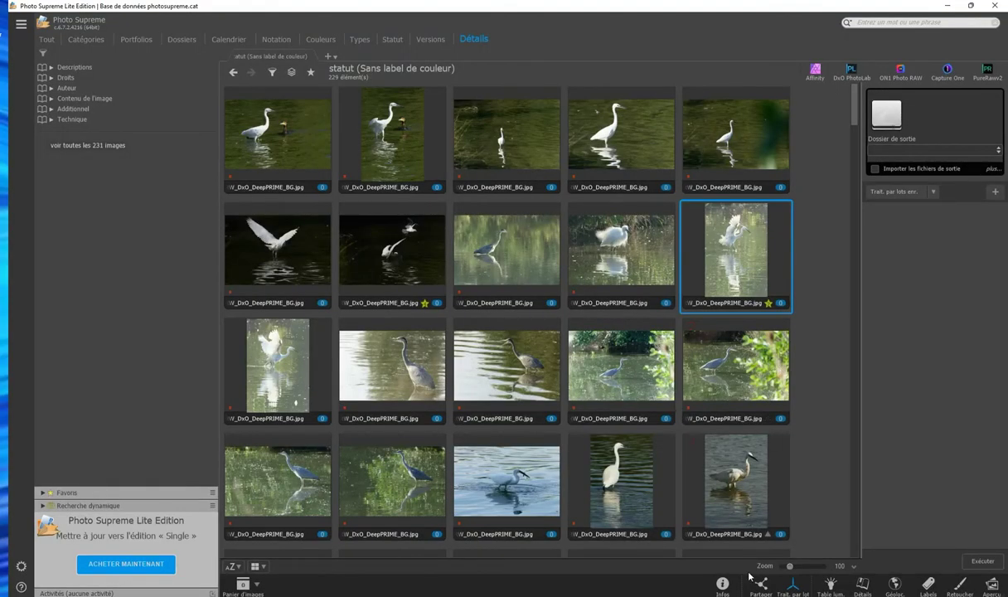
pyautogui.click(859, 585)
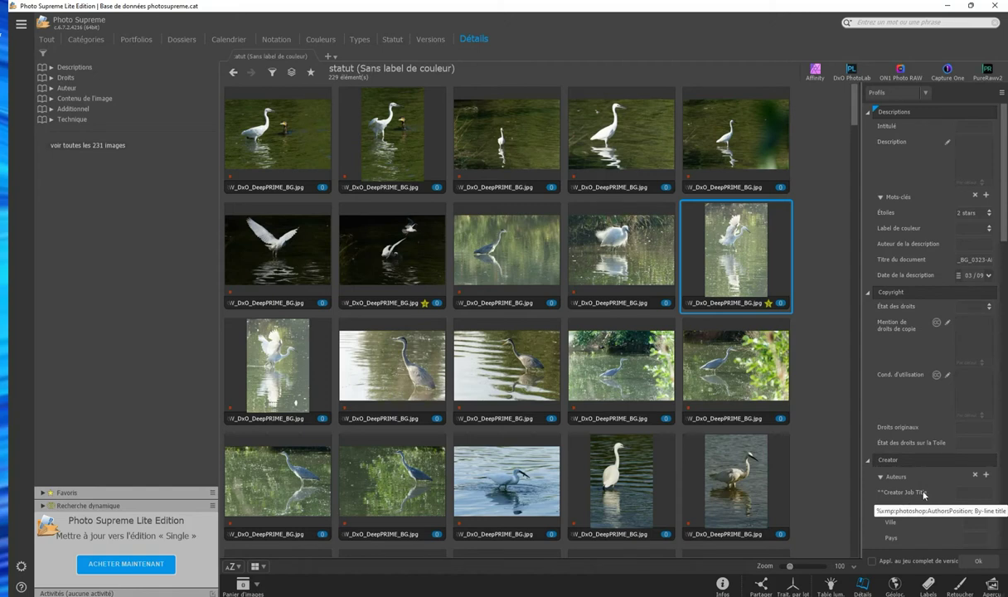
# - Scroll the metadata panel down to the Technical camera details, then show the geolocation fields
pyautogui.scroll(-1, 928, 441)
pyautogui.scroll(-5, 928, 441)
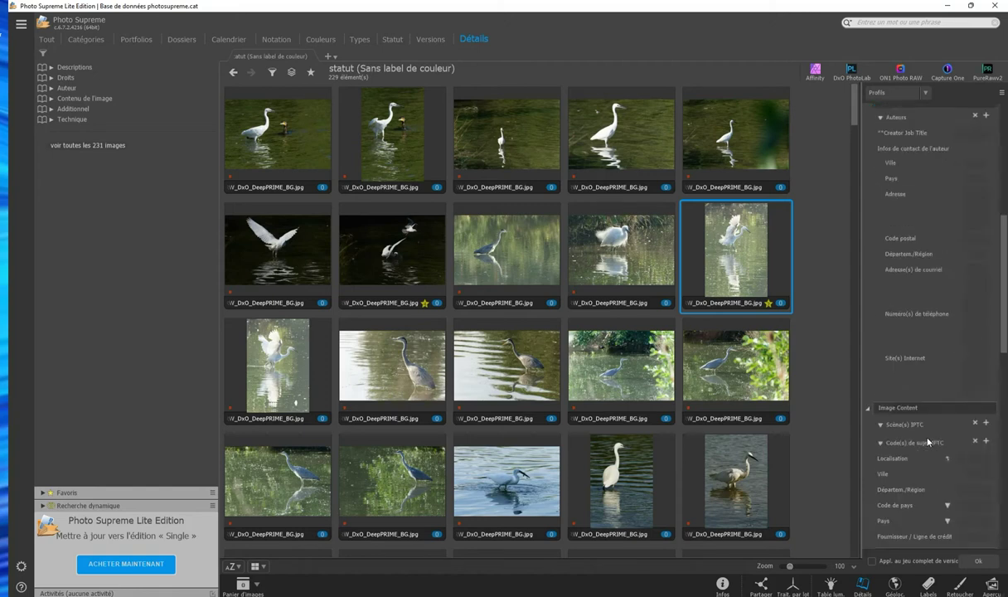
pyautogui.scroll(-5, 920, 372)
pyautogui.scroll(-5, 905, 466)
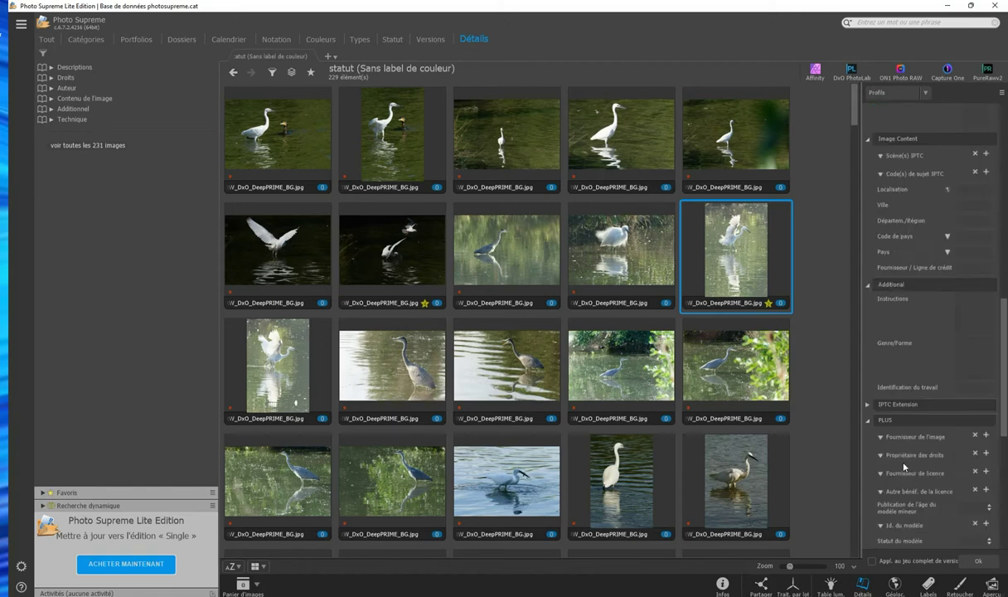
pyautogui.scroll(-5, 904, 466)
pyautogui.scroll(-5, 905, 465)
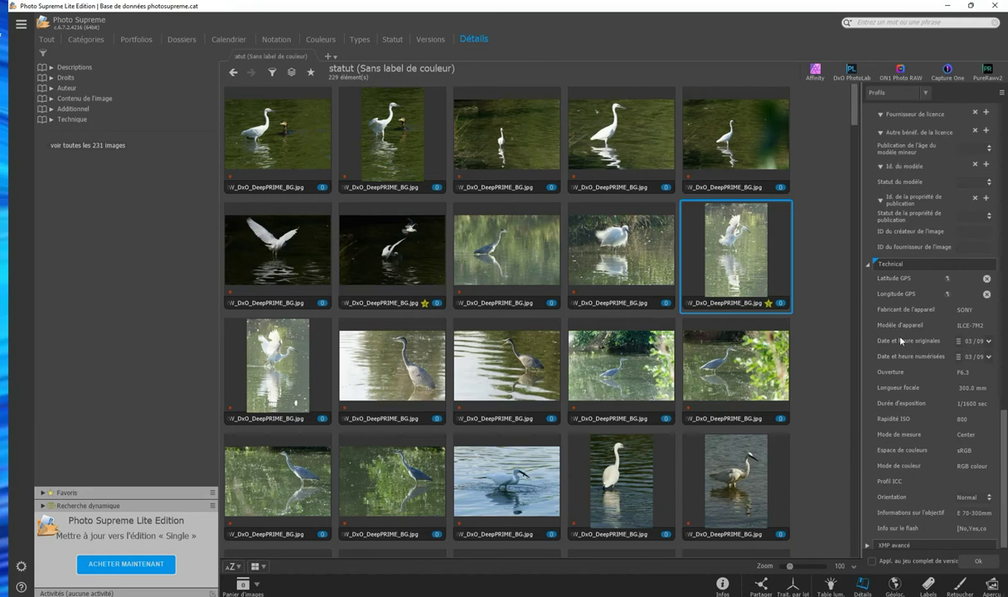
pyautogui.click(894, 584)
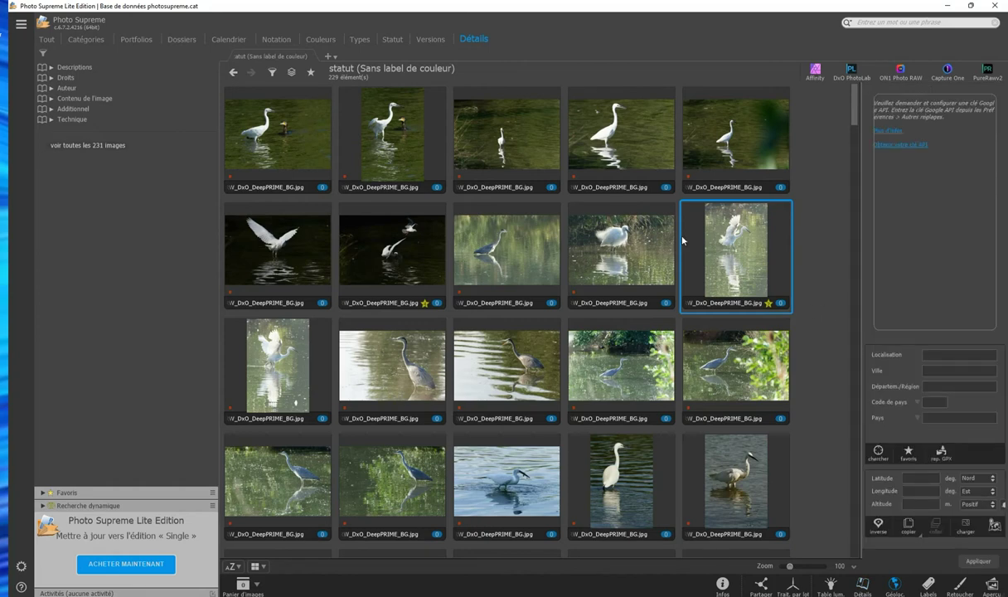
# - Show the Labels panel, open the raised-wings egret in Retoucher, and give it a yellow label
pyautogui.click(928, 584)
pyautogui.moveTo(959, 585)
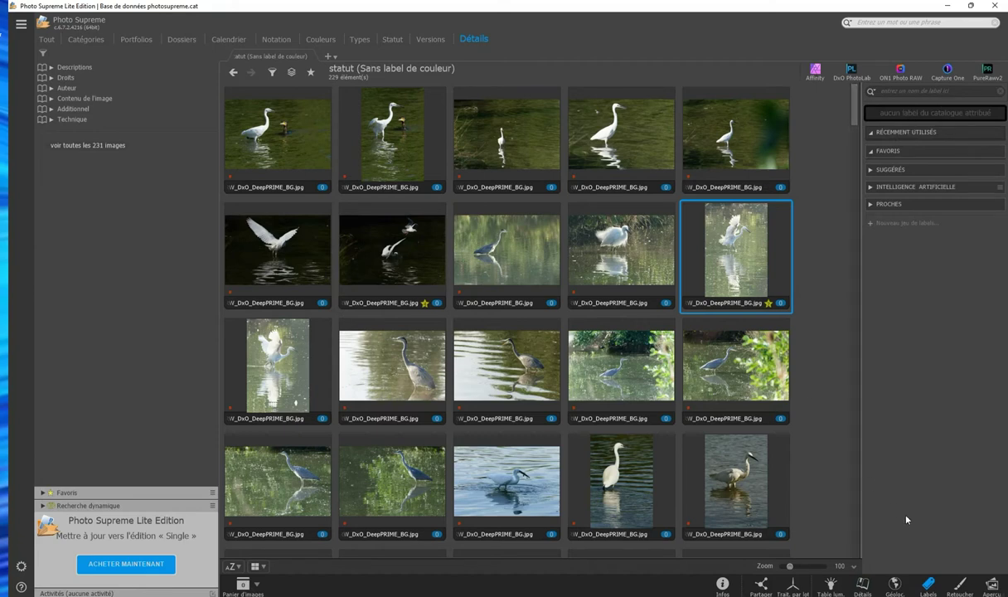
pyautogui.click(959, 585)
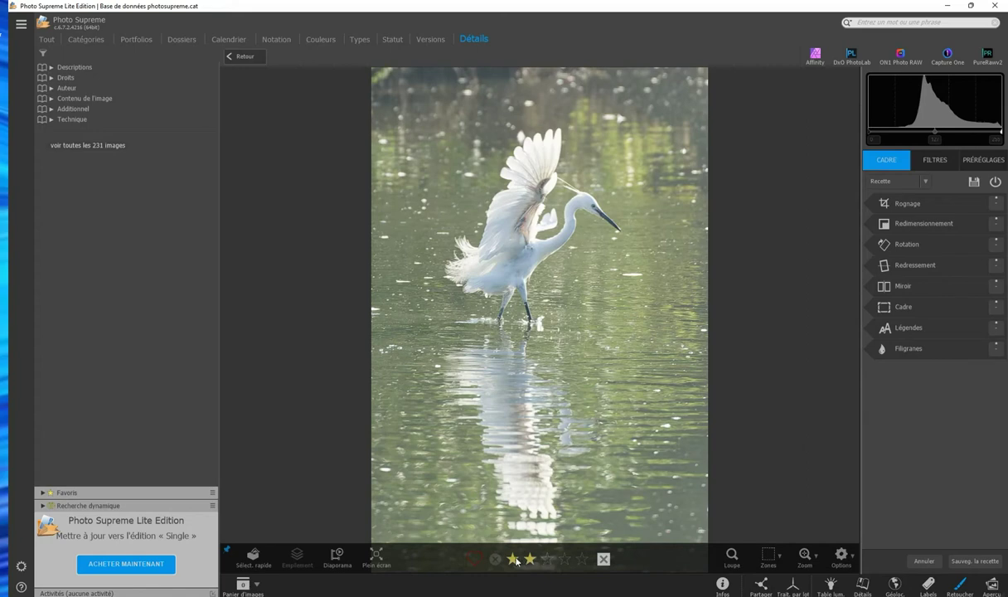
pyautogui.click(618, 557)
# - Return to the thumbnail grid, select the wooden pier photo, and start straightening it
pyautogui.click(245, 58)
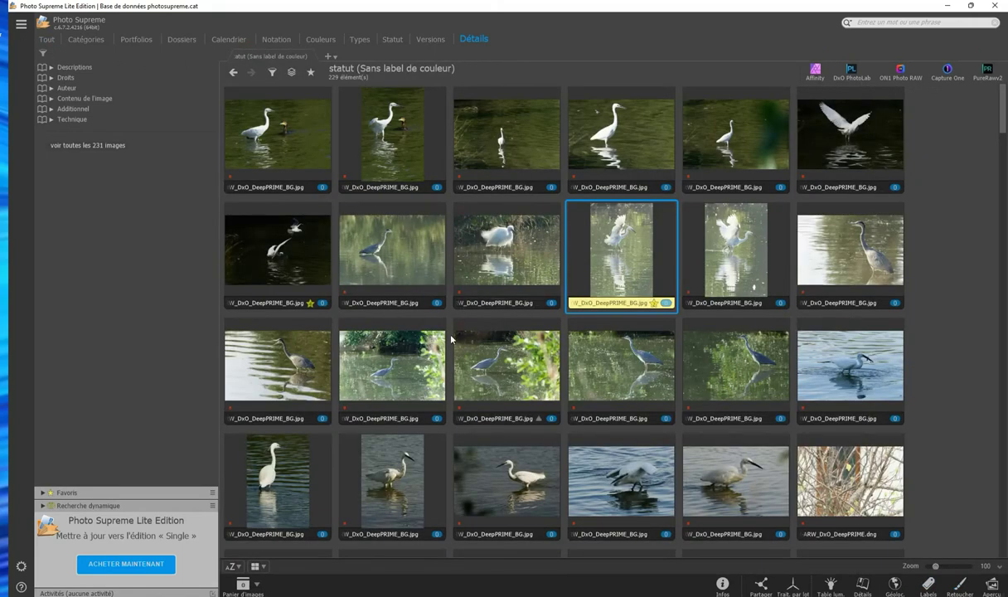
pyautogui.scroll(-3, 451, 338)
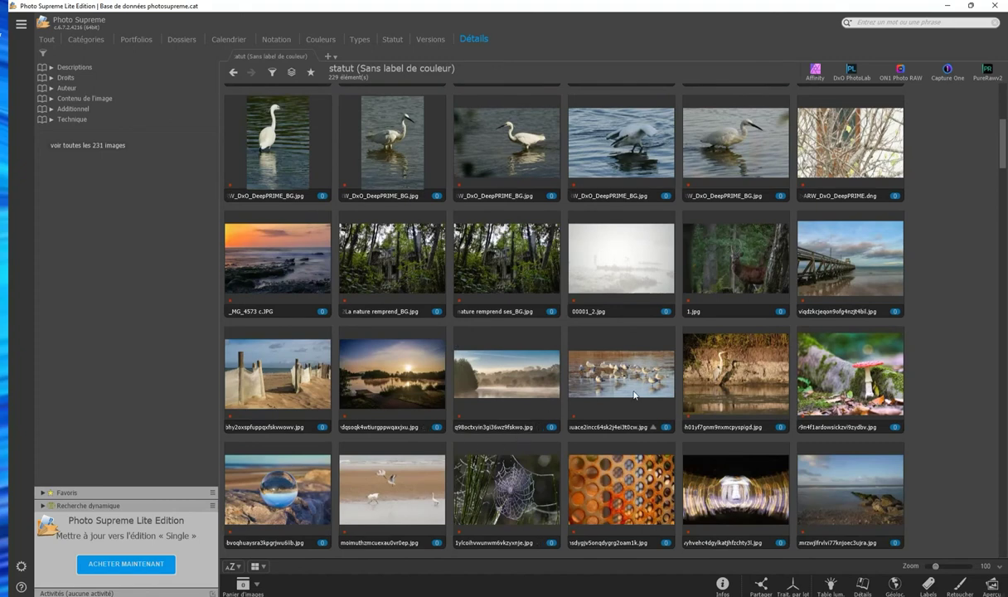
pyautogui.click(821, 247)
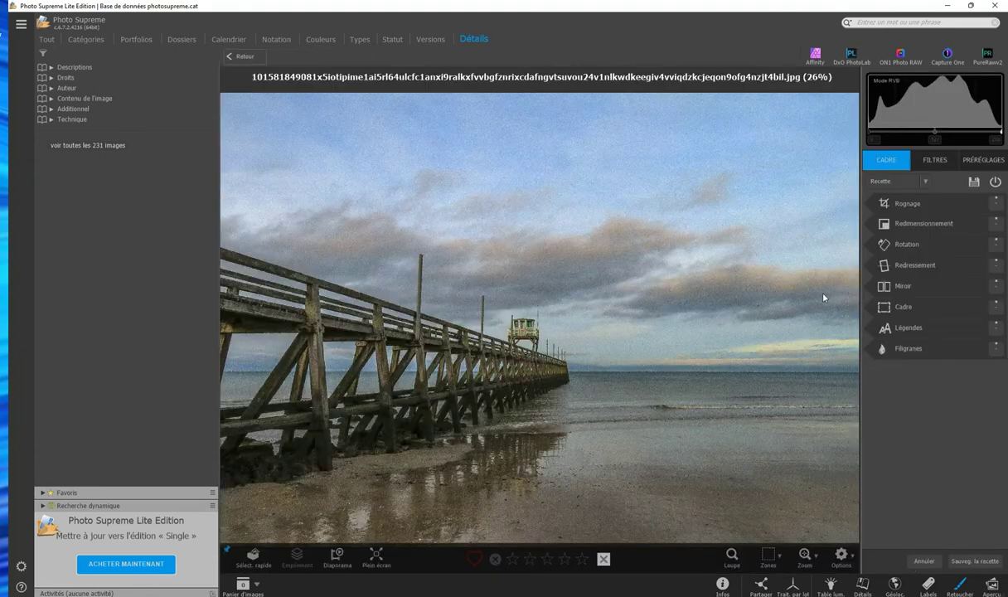
pyautogui.click(900, 265)
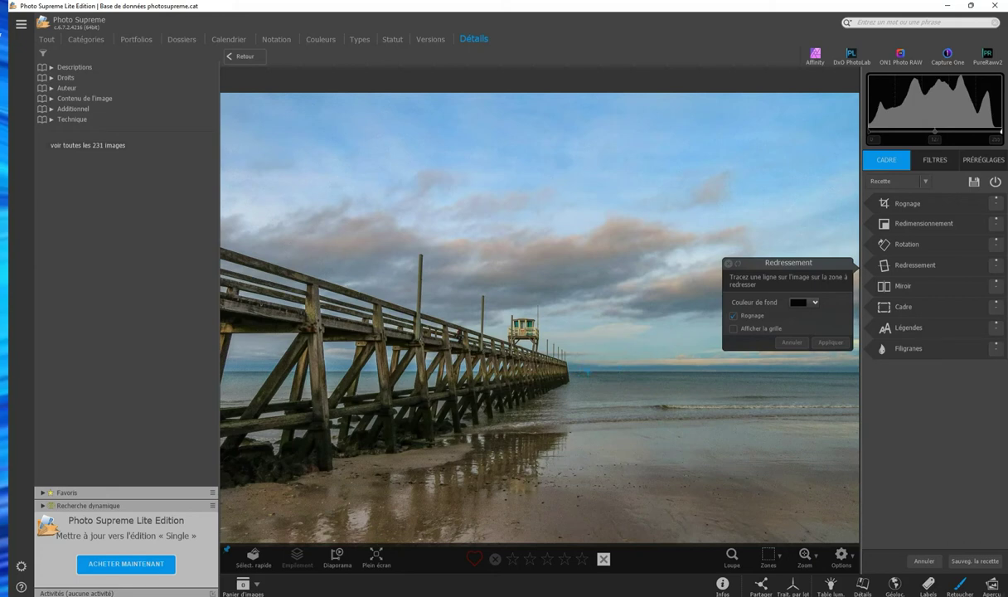
# - Level the pier photo's sea horizon by drawing a straightening line along it and applying it
pyautogui.moveTo(587, 372); pyautogui.dragTo(791, 372)
pyautogui.moveTo(822, 373); pyautogui.dragTo(823, 373)
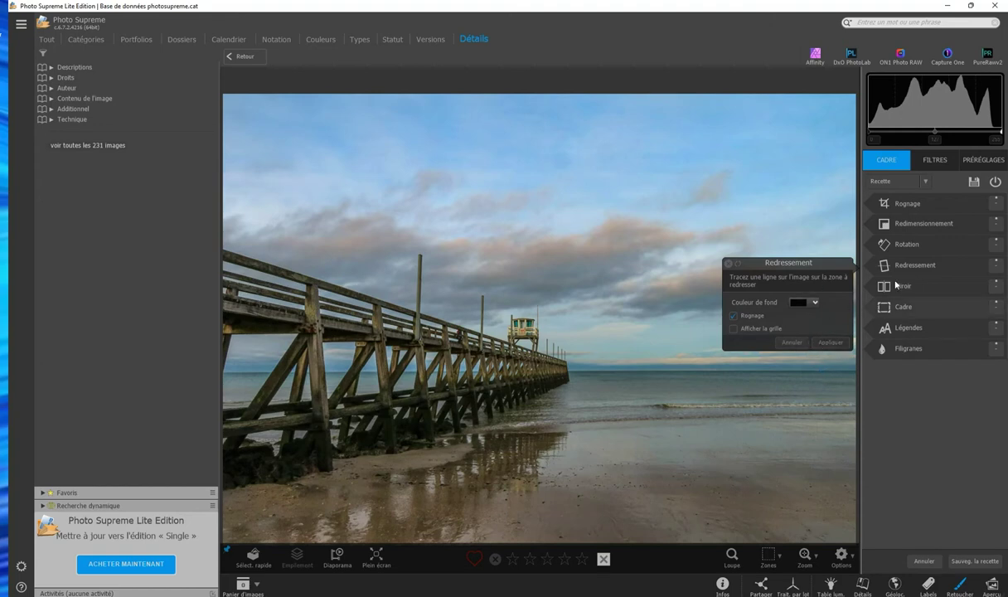
pyautogui.click(827, 342)
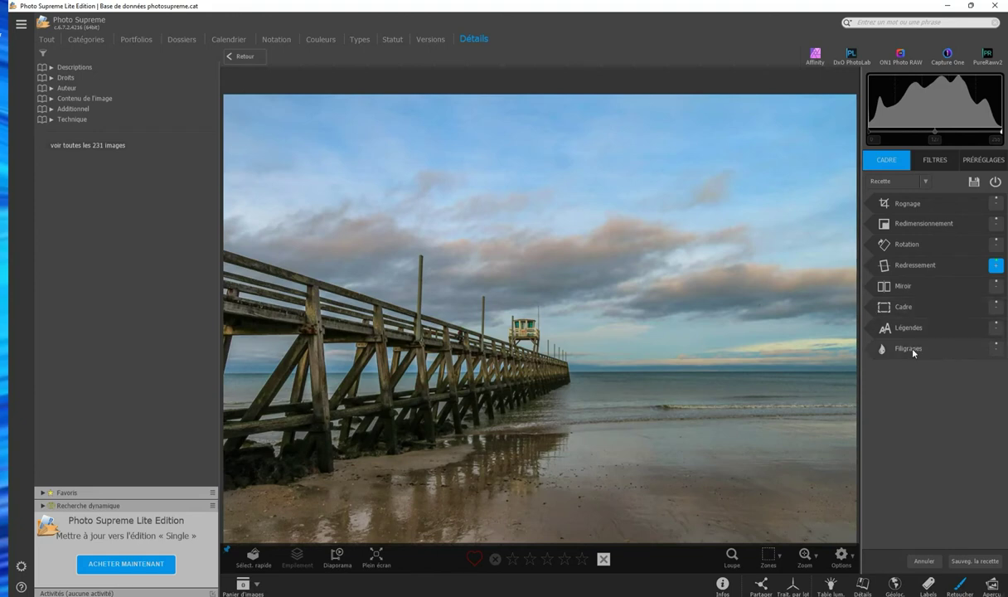
pyautogui.click(934, 162)
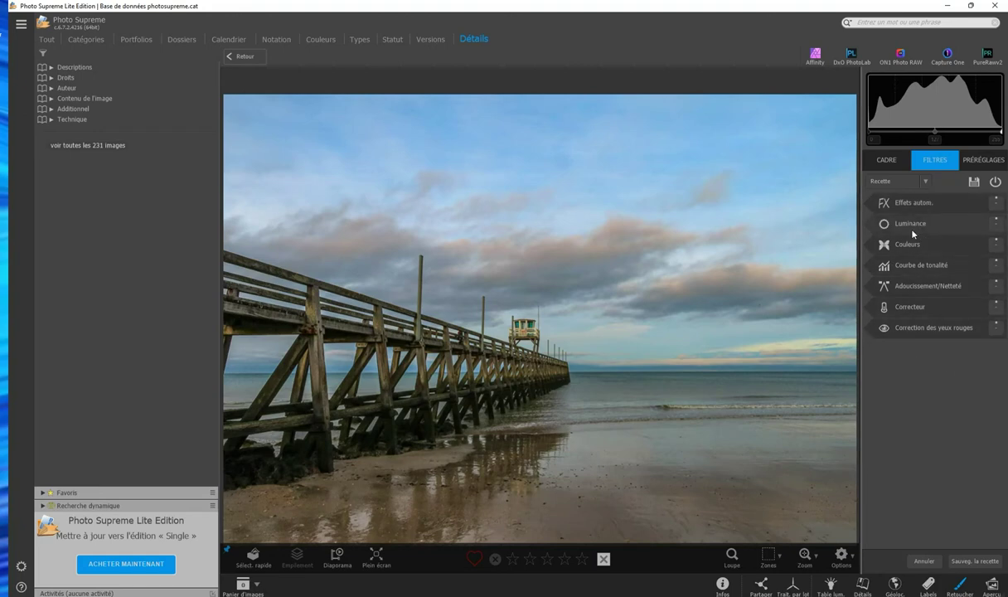
pyautogui.click(911, 226)
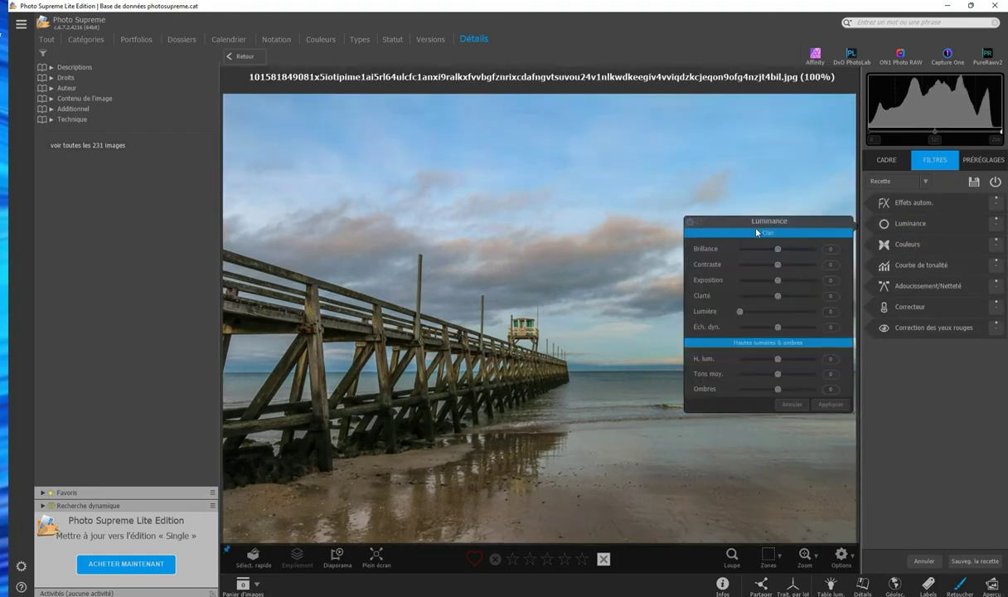
# - Raise the pier photo's Brillance, apply it, and save the edits back to the image
pyautogui.moveTo(776, 250); pyautogui.dragTo(770, 250)
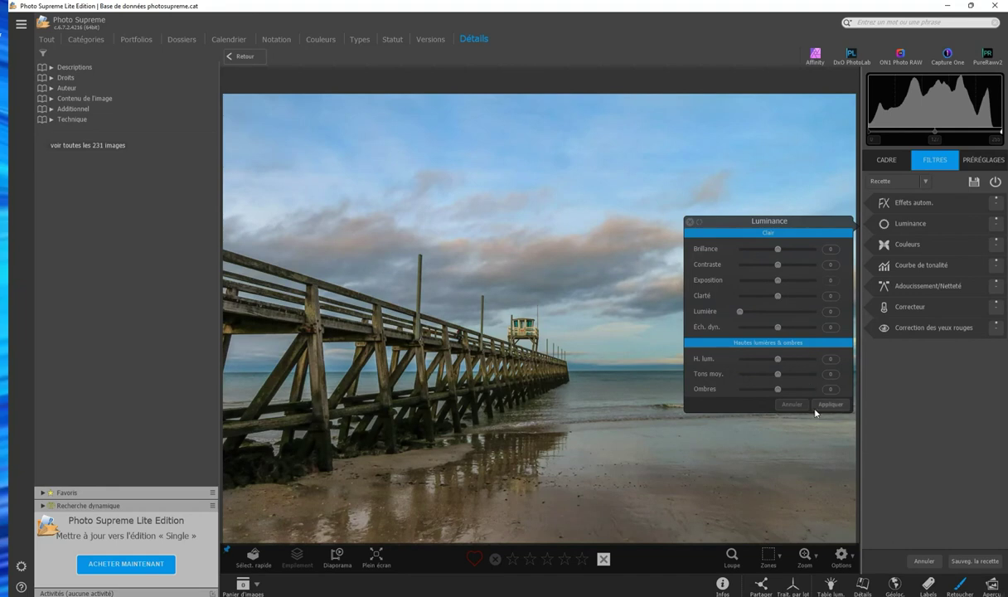
pyautogui.click(830, 405)
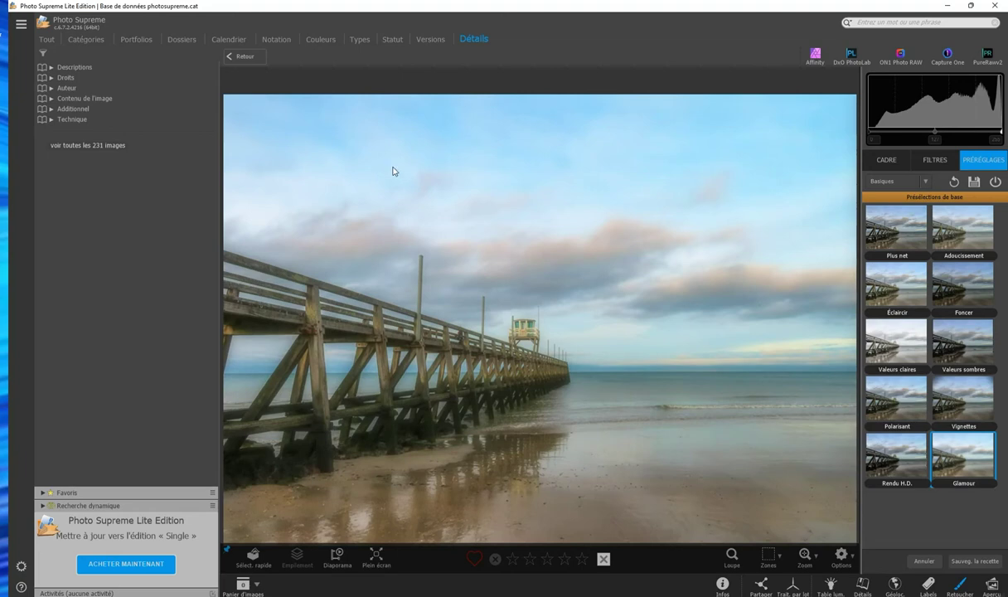
pyautogui.click(922, 561)
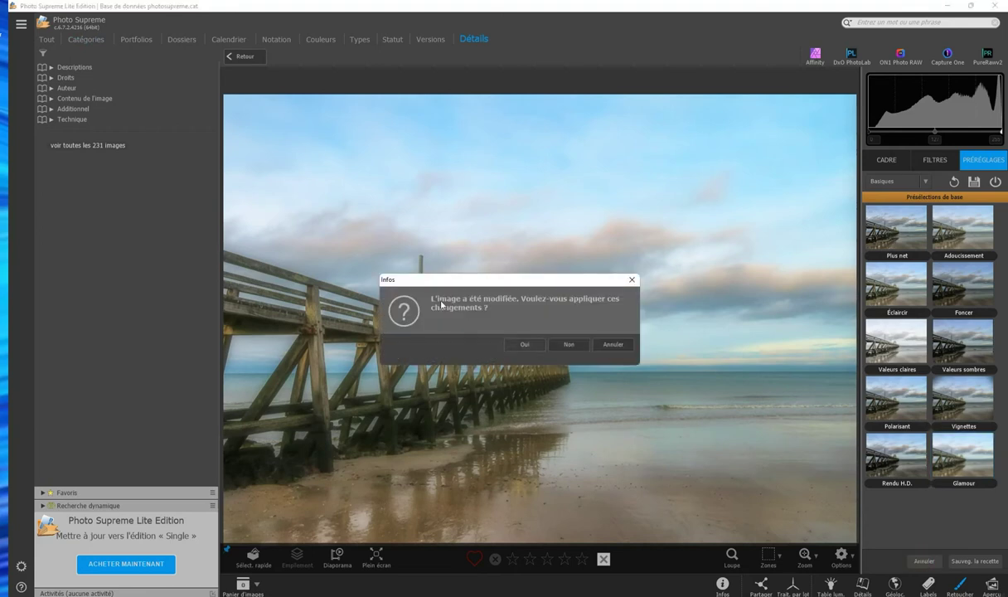
pyautogui.click(534, 344)
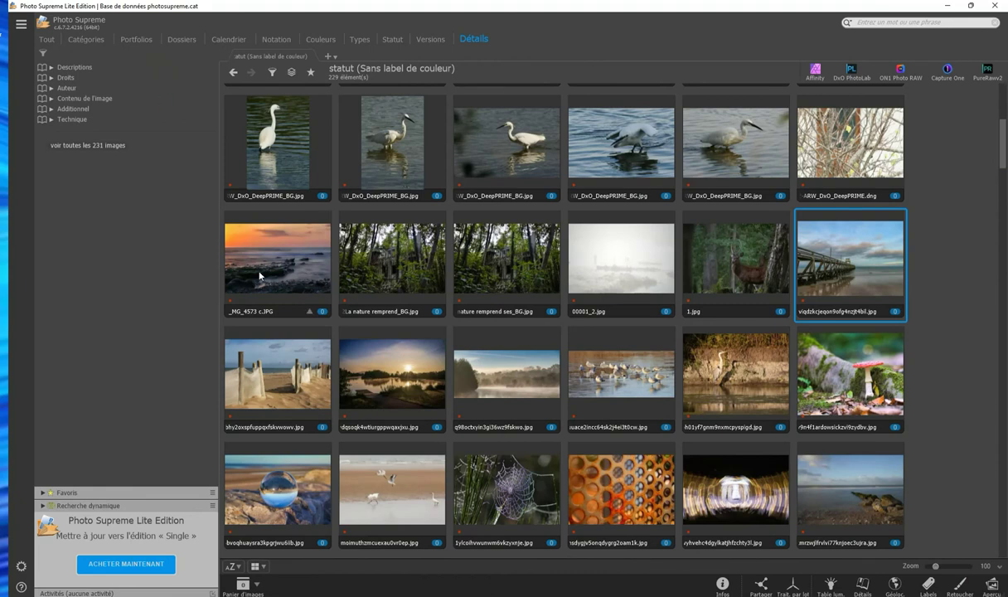
pyautogui.click(86, 40)
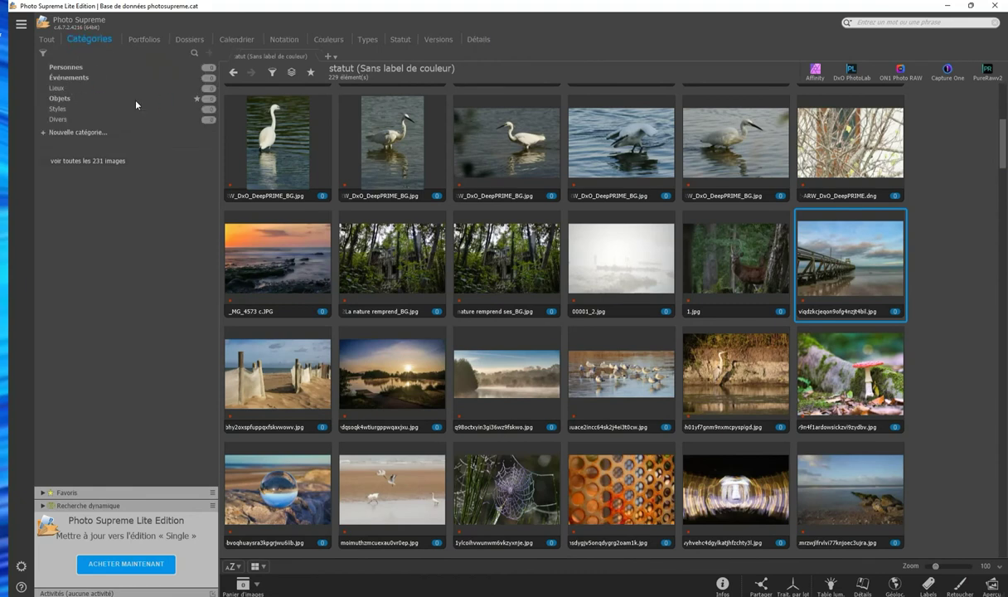
# - Go from the Objets category to all 231 catalogue images, toggling stacked-version grouping
pyautogui.click(59, 99)
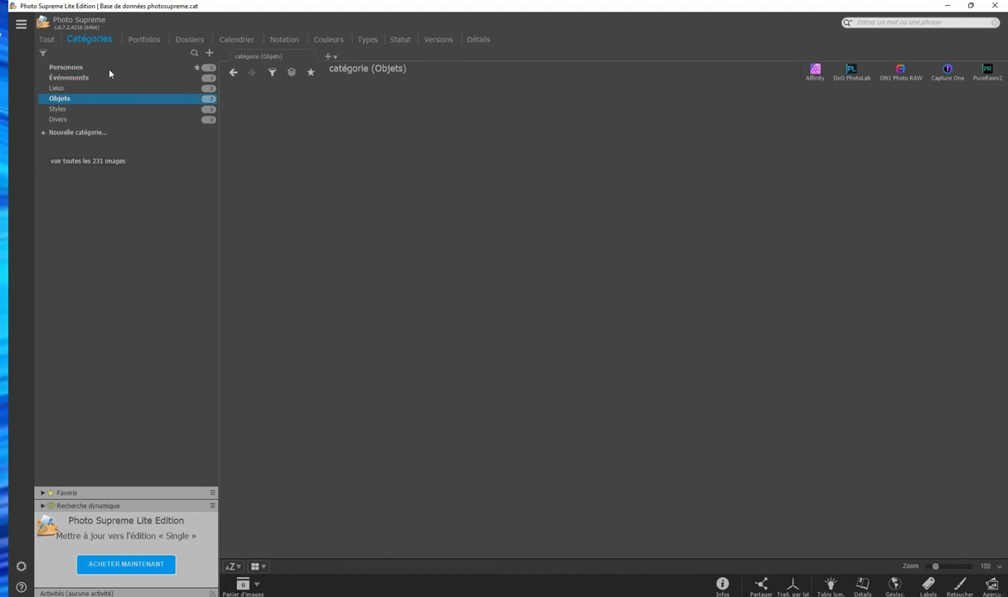
pyautogui.click(21, 24)
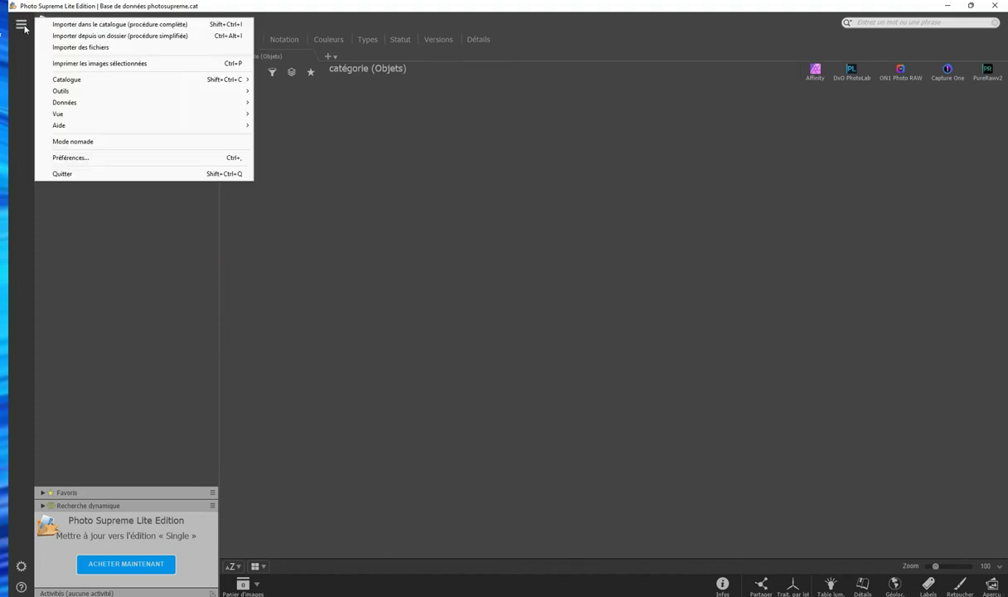
pyautogui.click(353, 119)
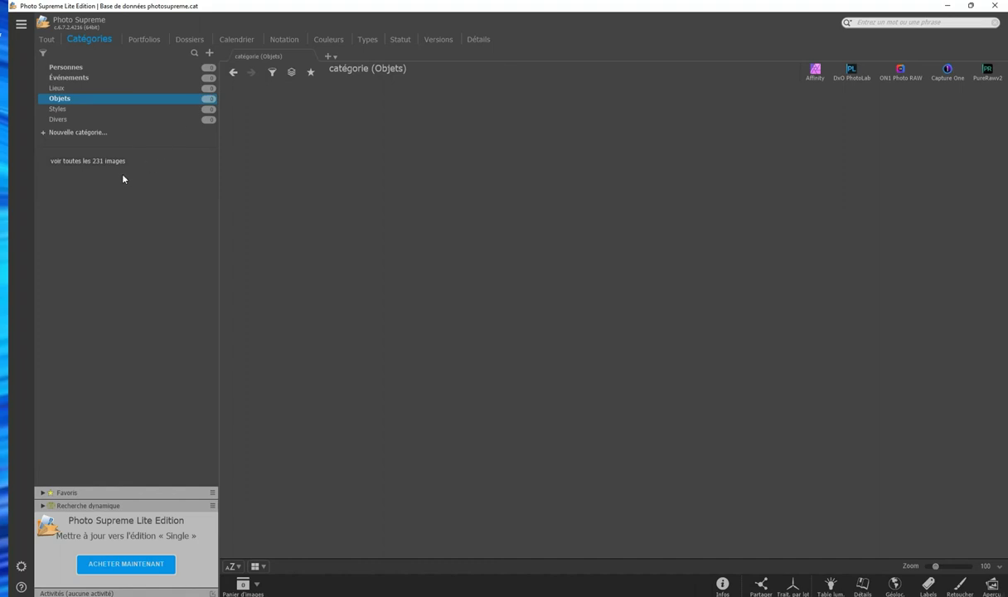
pyautogui.click(94, 161)
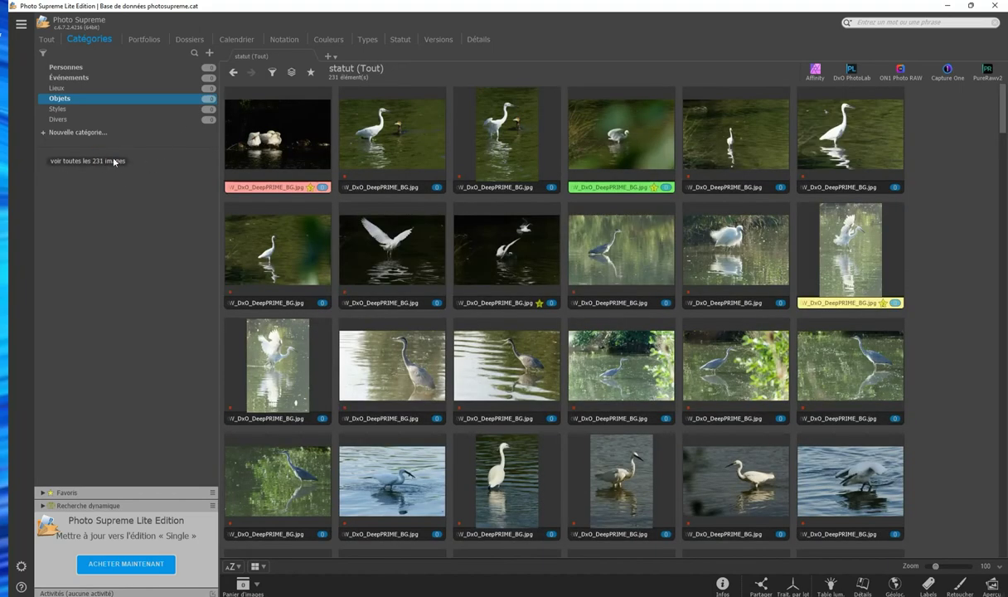
pyautogui.click(290, 73)
pyautogui.click(19, 29)
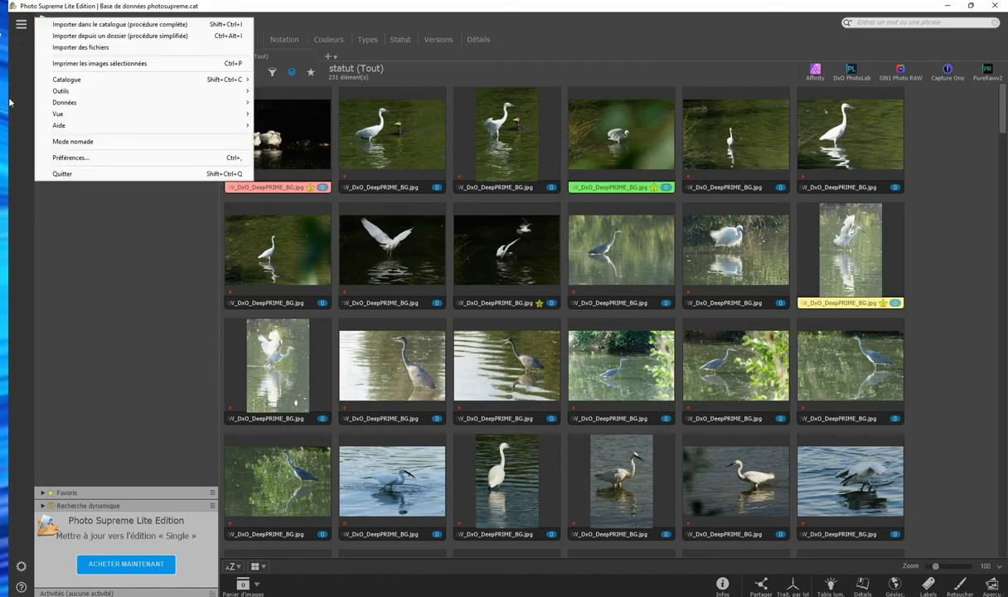
# - Import the 47 ARW photos from J:\1 - Les Photographies\2022 into the catalogue
pyautogui.click(64, 38)
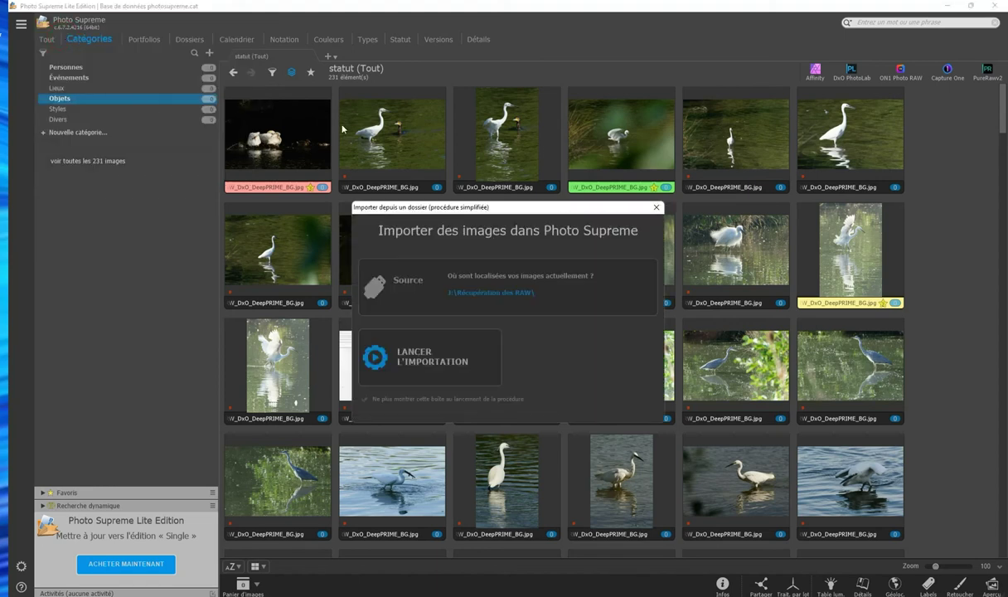
pyautogui.click(485, 294)
pyautogui.click(521, 346)
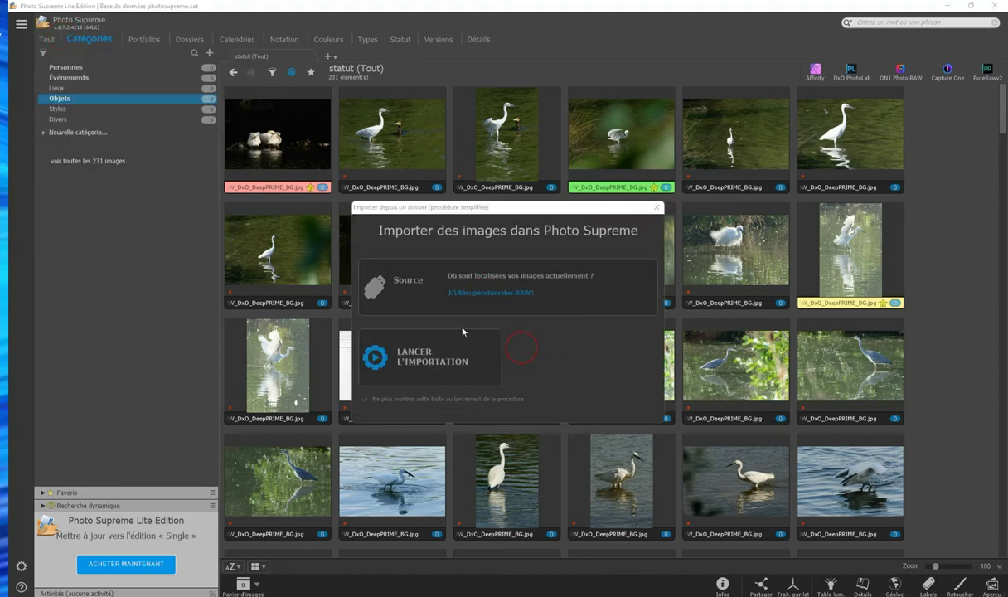
pyautogui.click(354, 178)
pyautogui.doubleClick(497, 232)
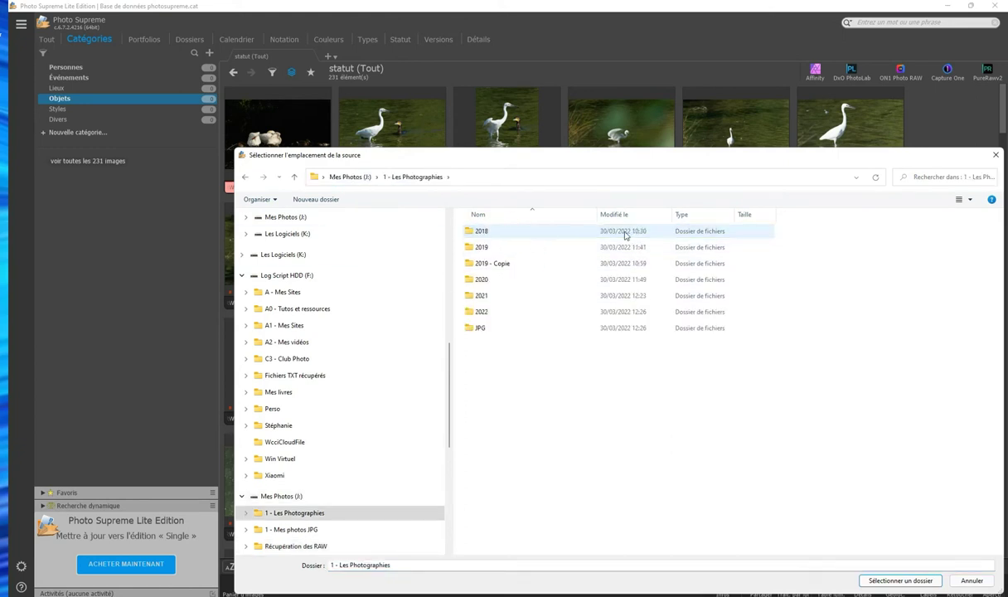
pyautogui.click(481, 312)
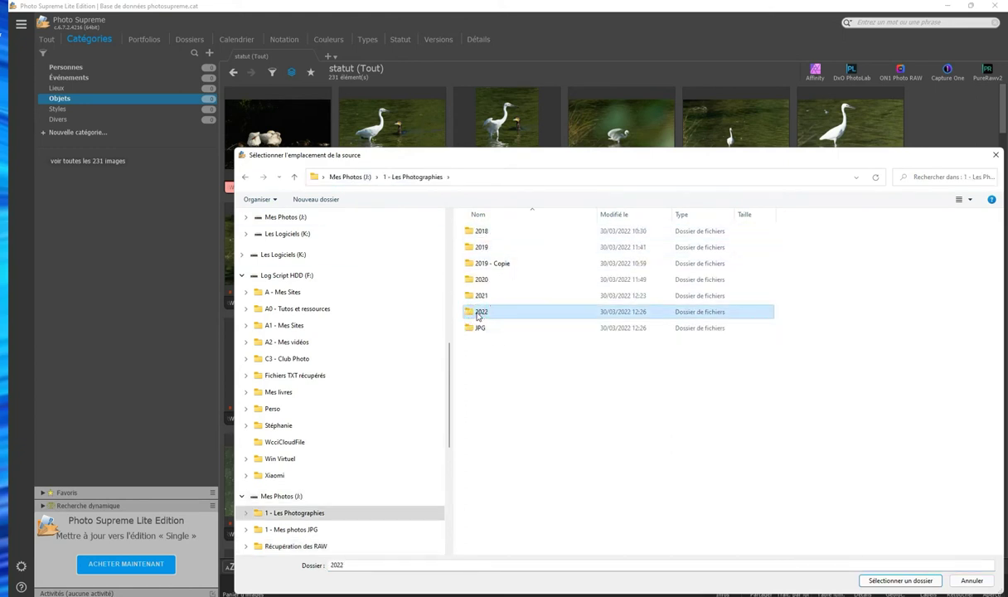
pyautogui.click(900, 580)
pyautogui.click(406, 337)
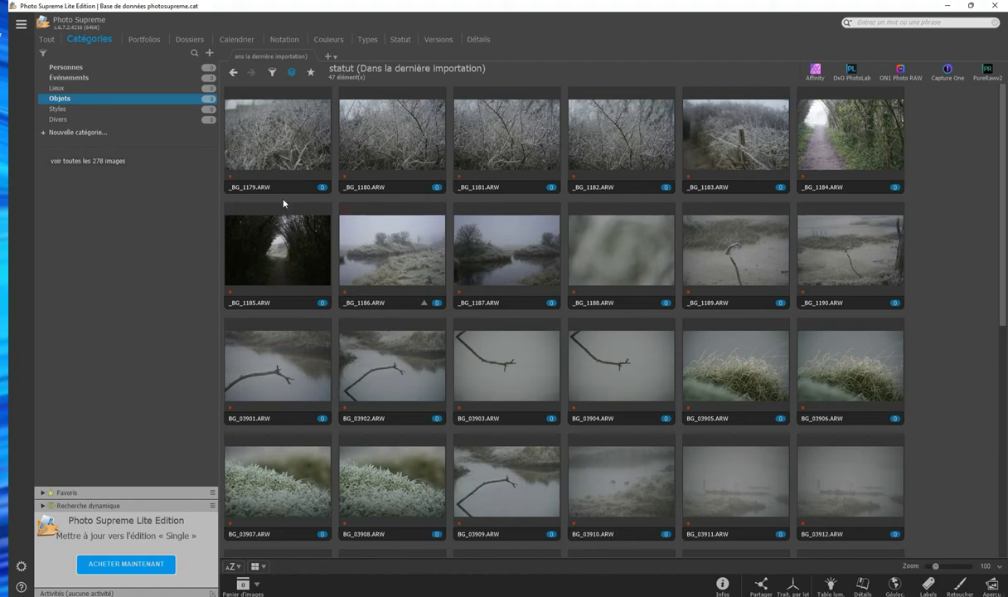
pyautogui.click(139, 39)
pyautogui.click(184, 40)
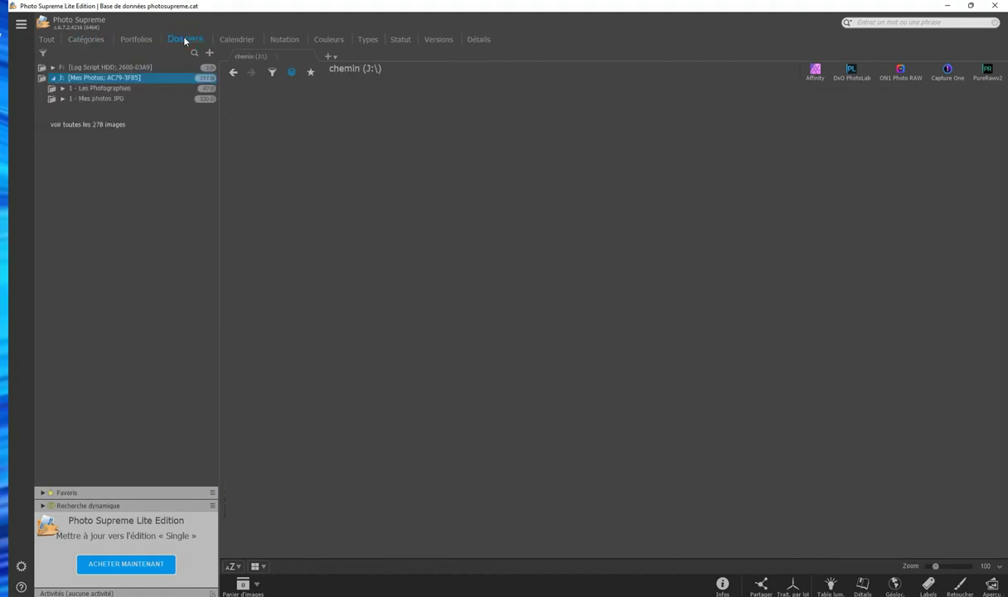
# - Open the 1 - Les Photographies folder with Infos shown, checking _BG_1185, _BG_1186, _BG_1188, _BG_1179
pyautogui.moveTo(103, 78)
pyautogui.click(213, 78)
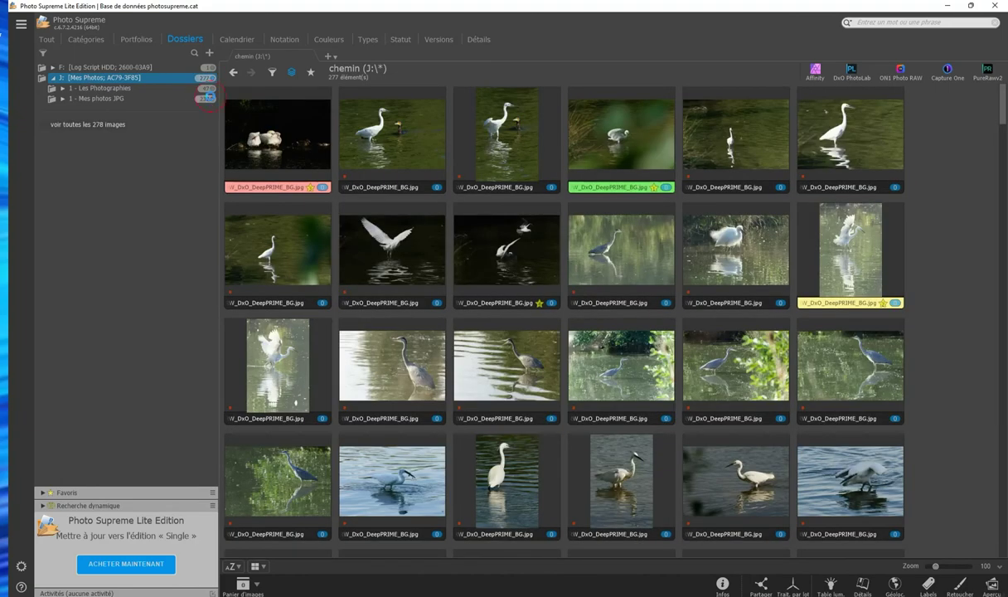
pyautogui.click(205, 98)
pyautogui.click(203, 88)
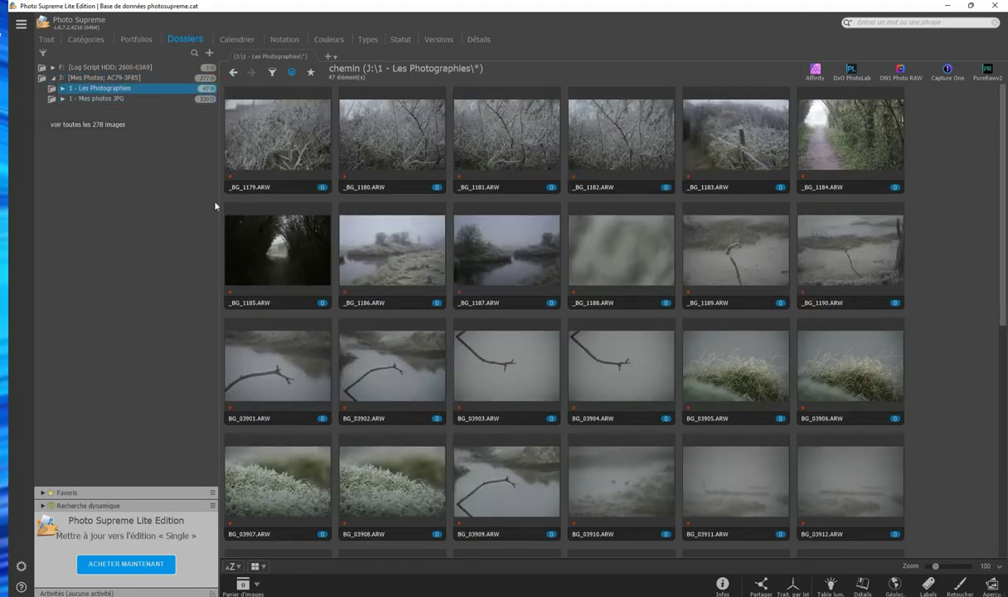
pyautogui.click(294, 255)
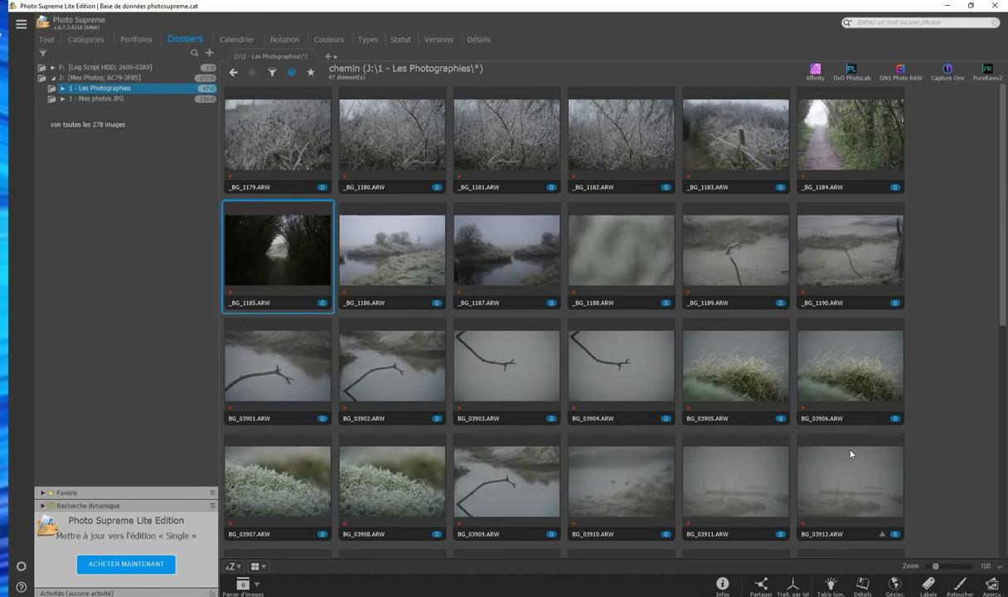
pyautogui.click(723, 587)
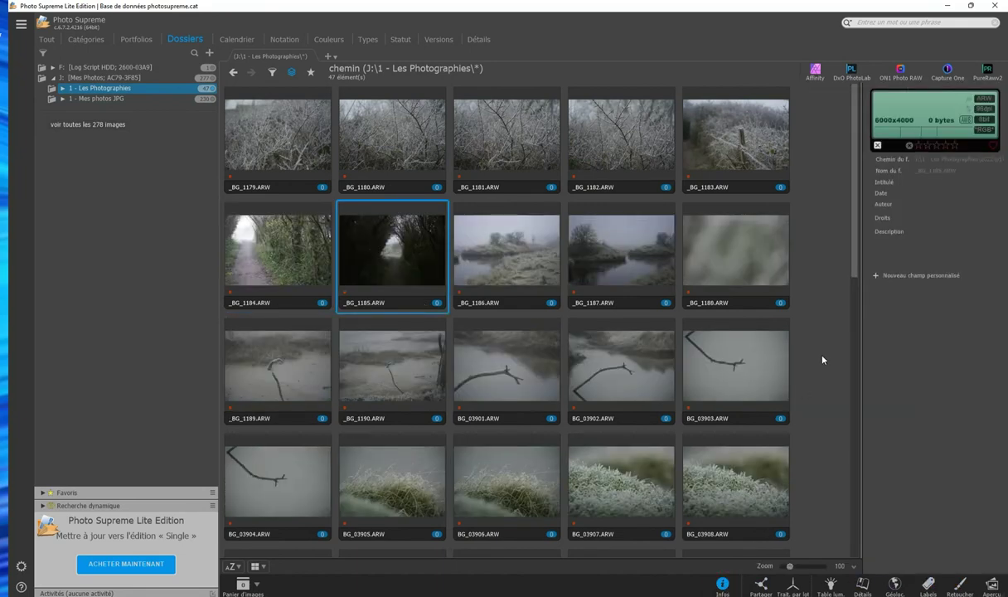
pyautogui.click(547, 262)
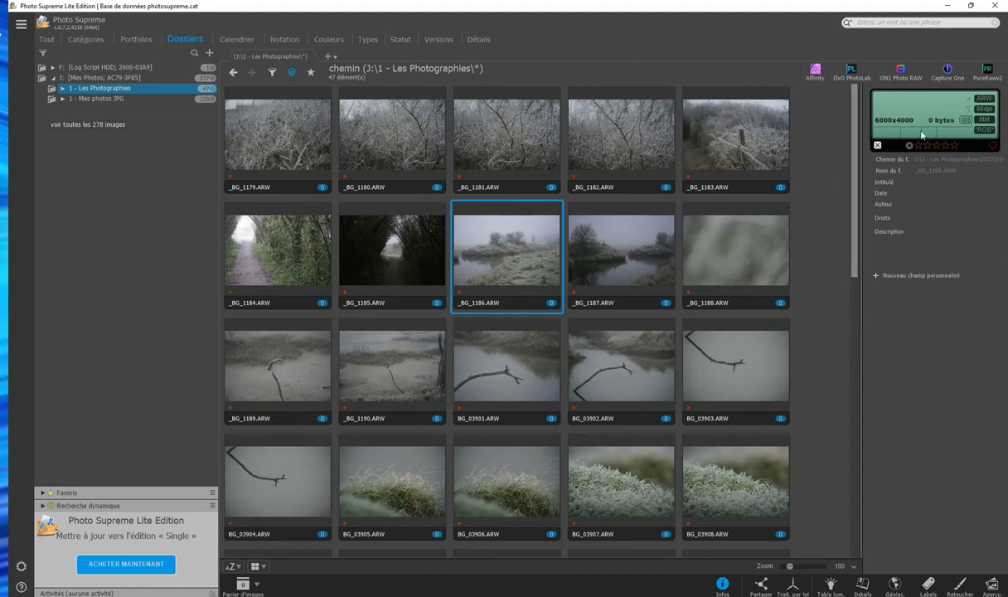
pyautogui.click(738, 273)
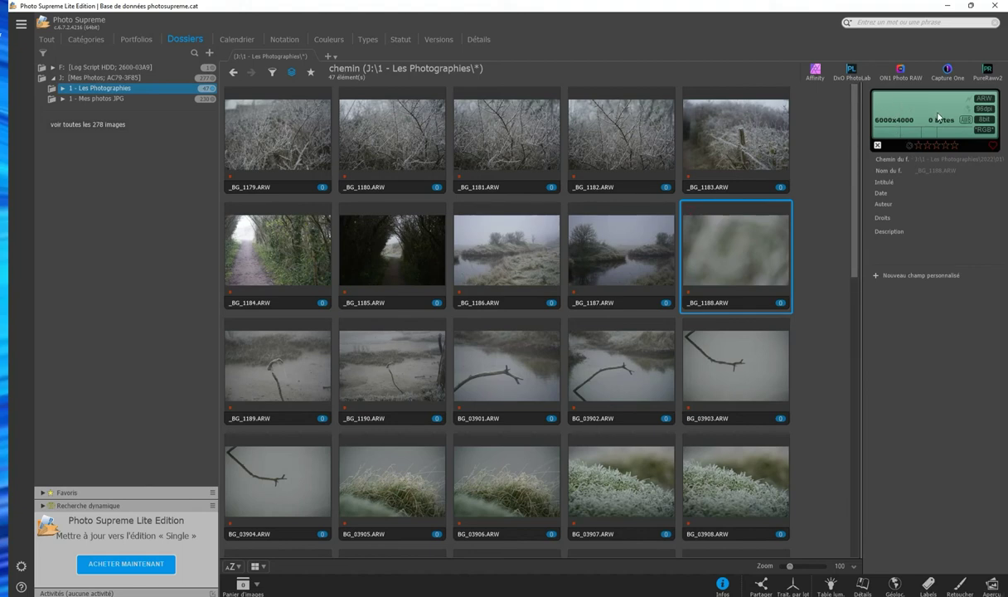
pyautogui.click(276, 141)
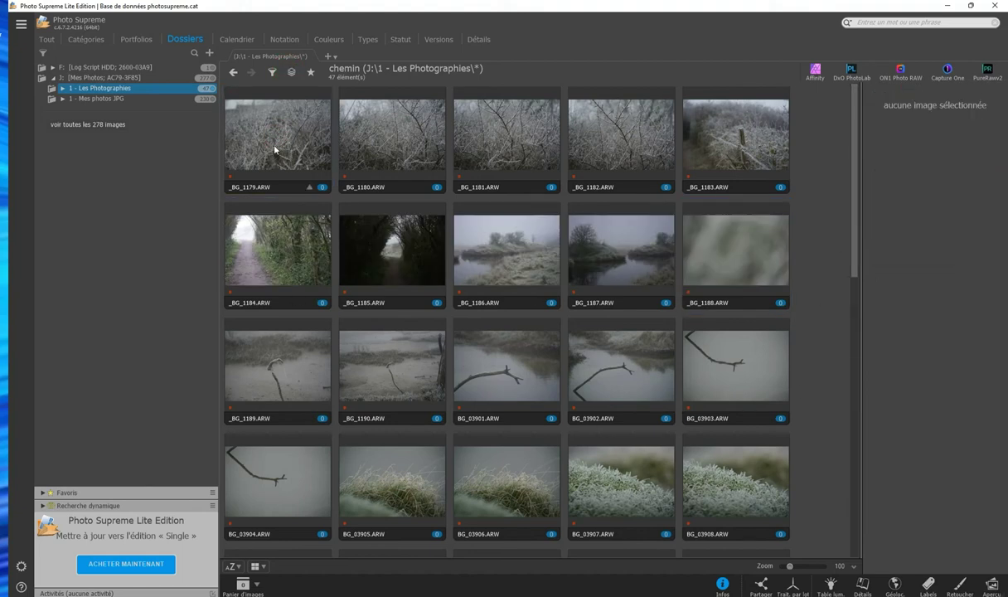
# - Inspect BG_03906 through BG_03929 further down, then expand the folder to reveal 2022
pyautogui.click(487, 489)
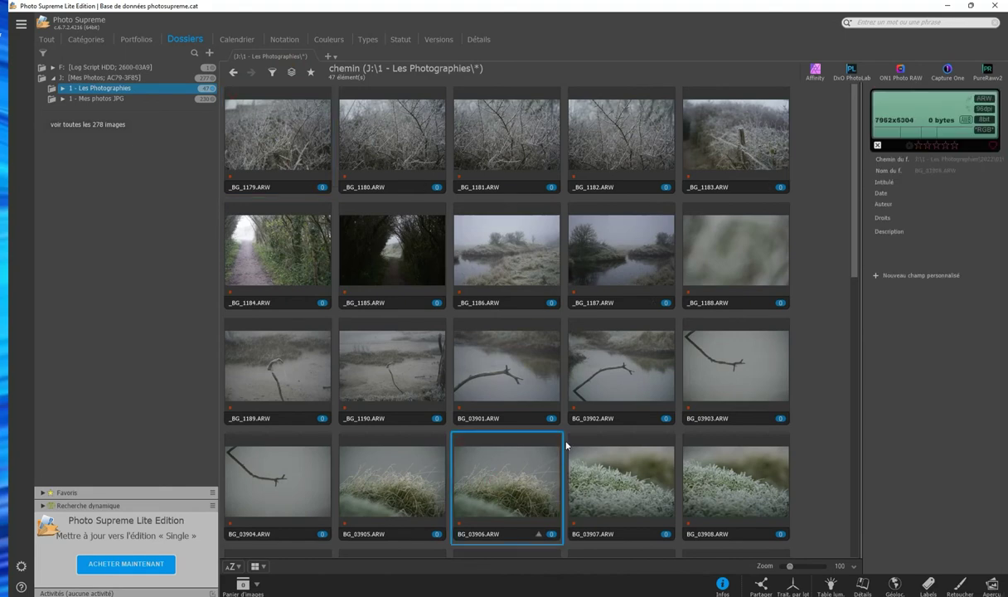
pyautogui.scroll(-3, 555, 382)
pyautogui.click(615, 401)
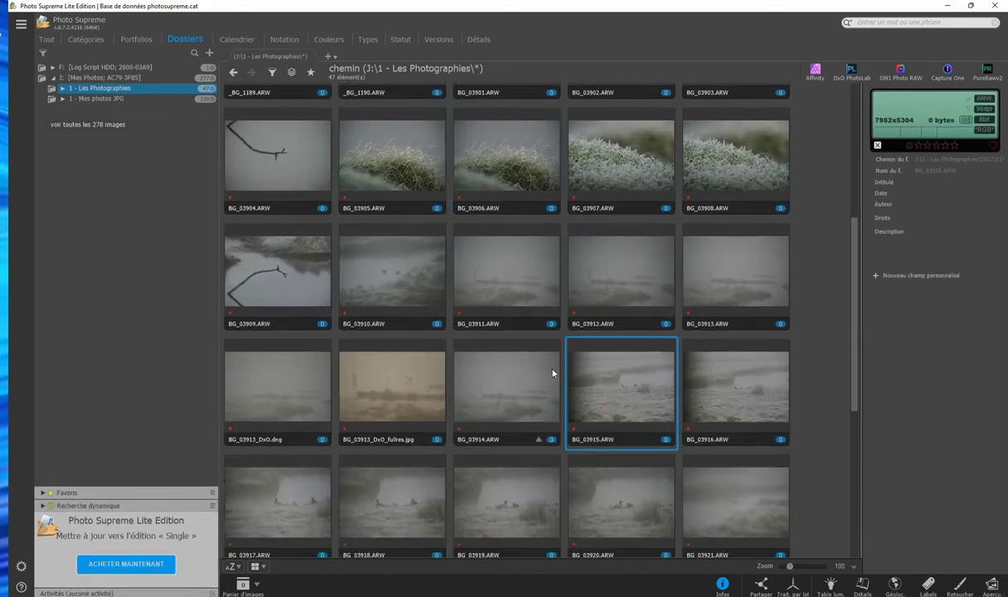
pyautogui.click(466, 472)
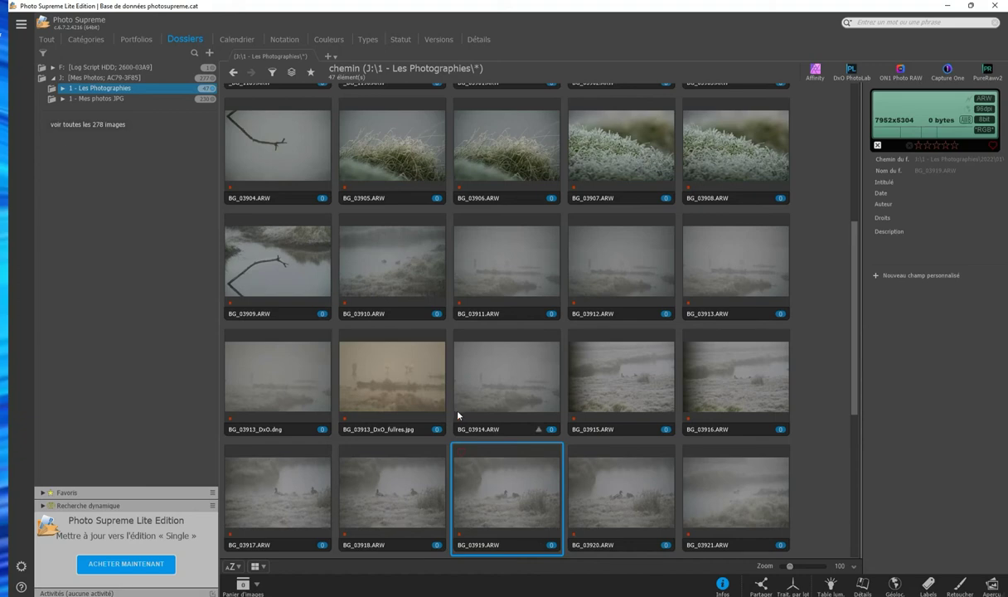
pyautogui.scroll(-3, 424, 456)
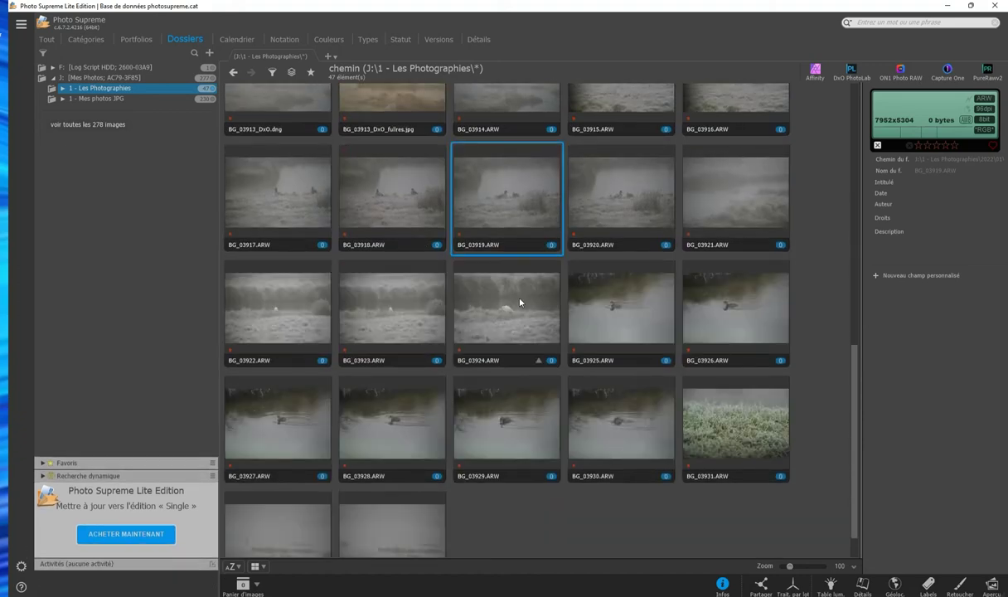
pyautogui.click(514, 303)
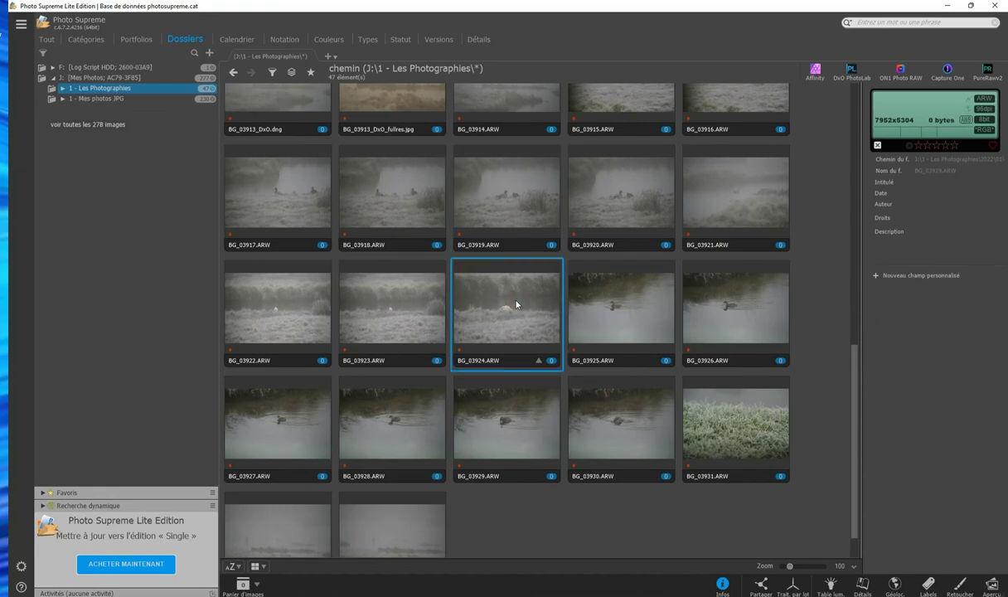
pyautogui.click(531, 440)
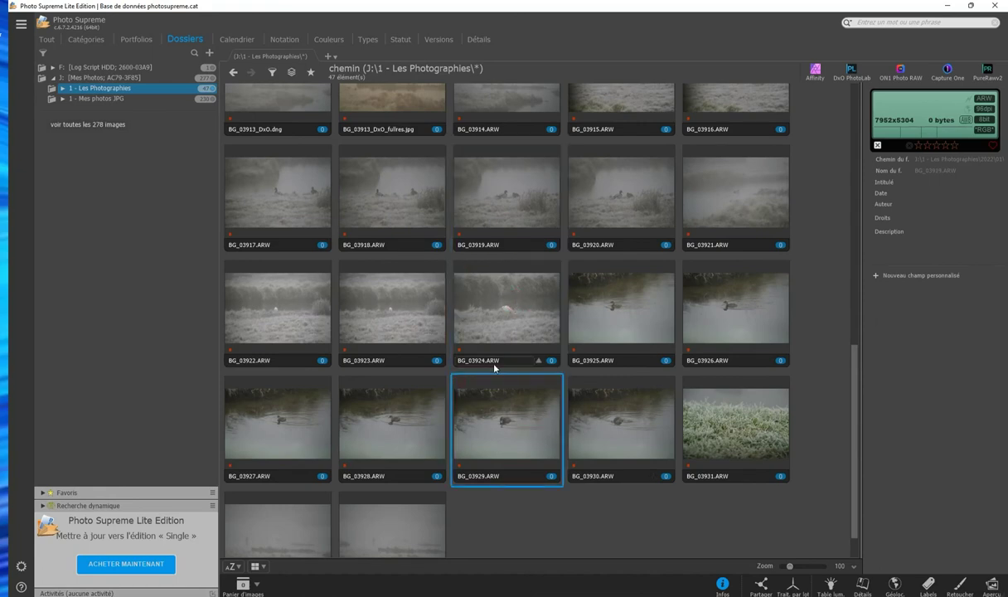
pyautogui.scroll(7, 495, 367)
pyautogui.click(62, 89)
pyautogui.click(20, 24)
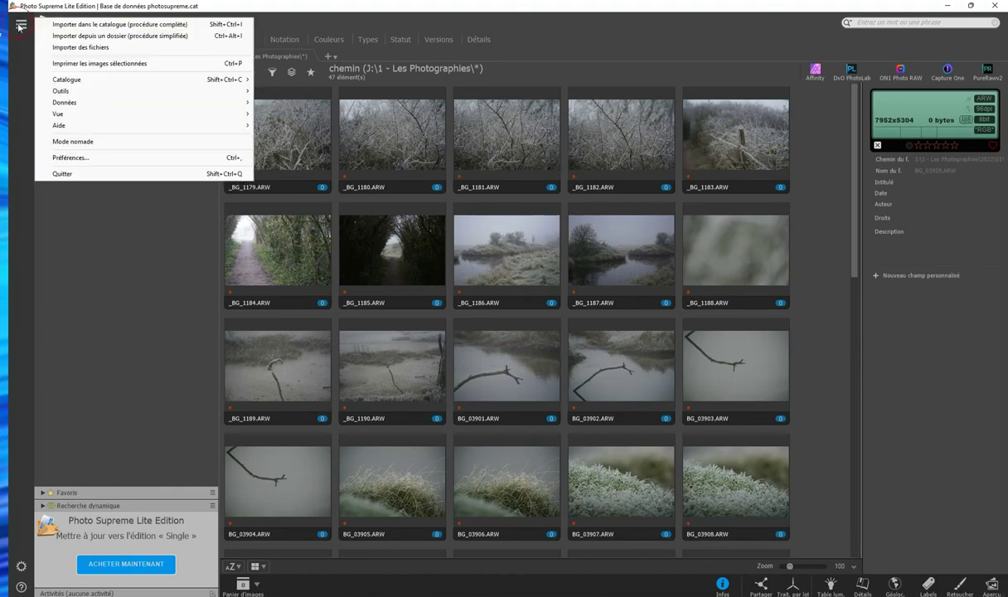
# - Import the 2021\10 folder from 1 - Les Photographies into the catalogue
pyautogui.click(74, 37)
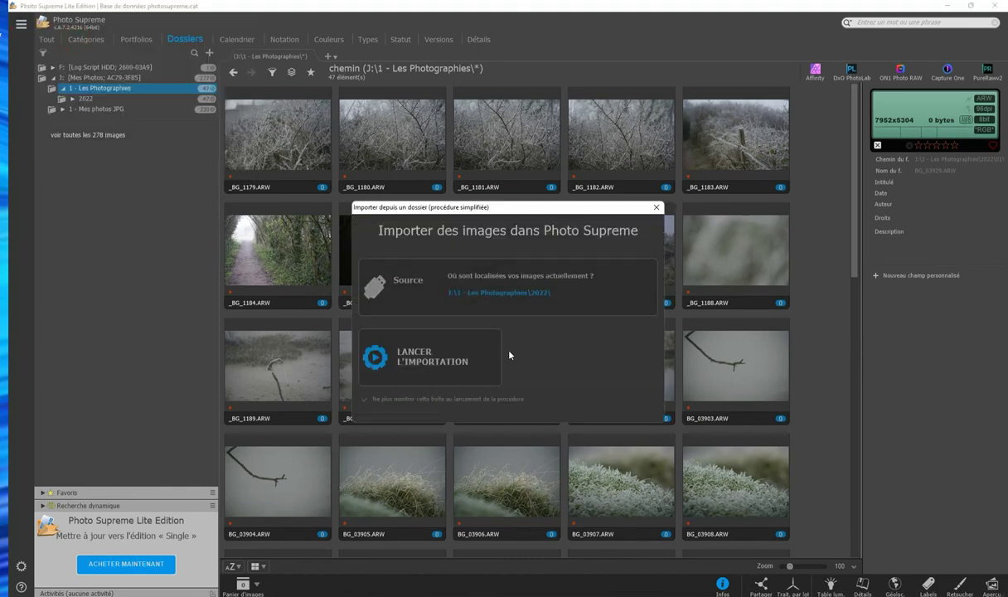
pyautogui.click(502, 293)
pyautogui.click(534, 349)
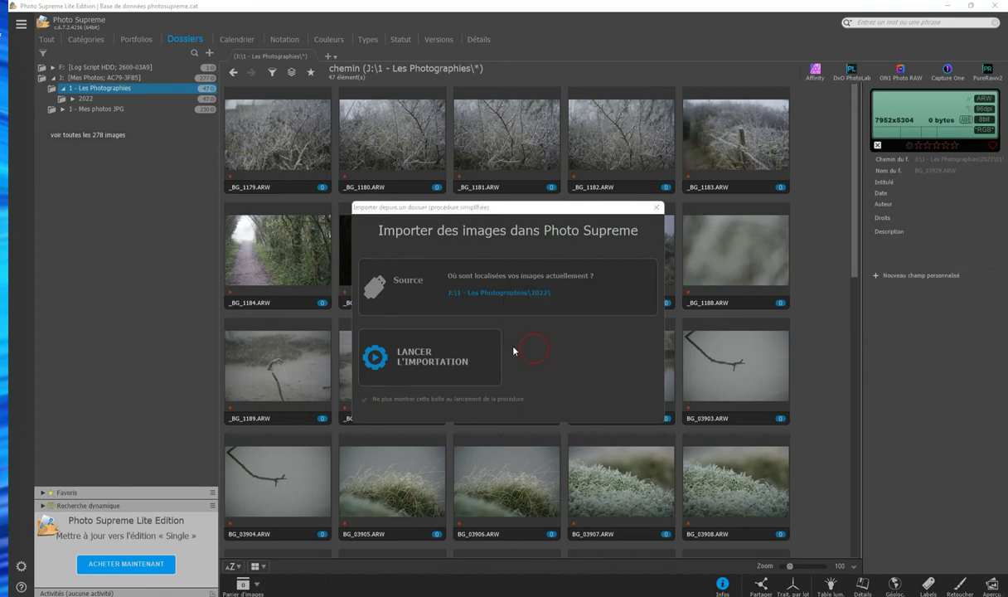
pyautogui.click(412, 177)
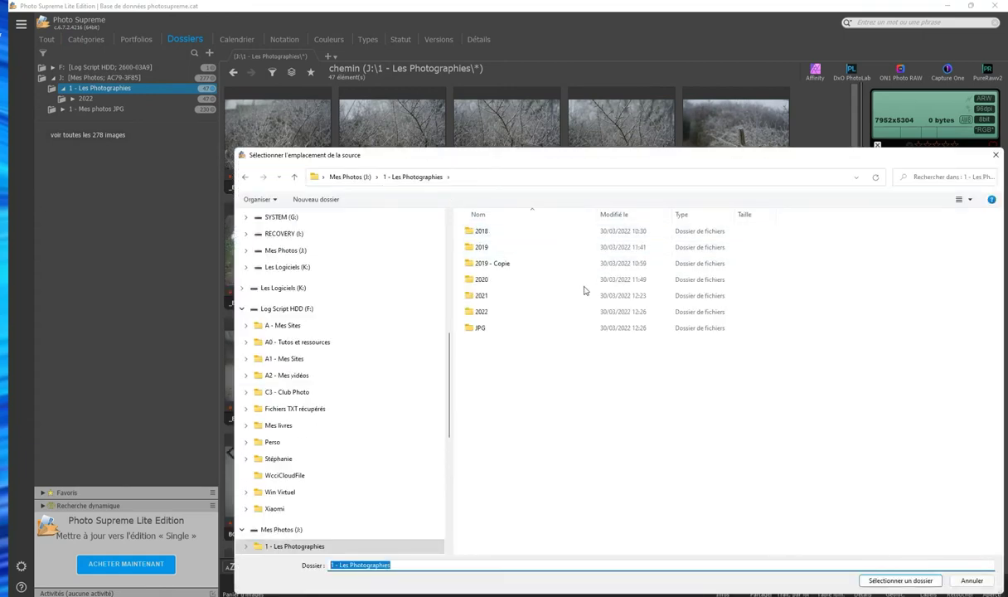
pyautogui.doubleClick(479, 295)
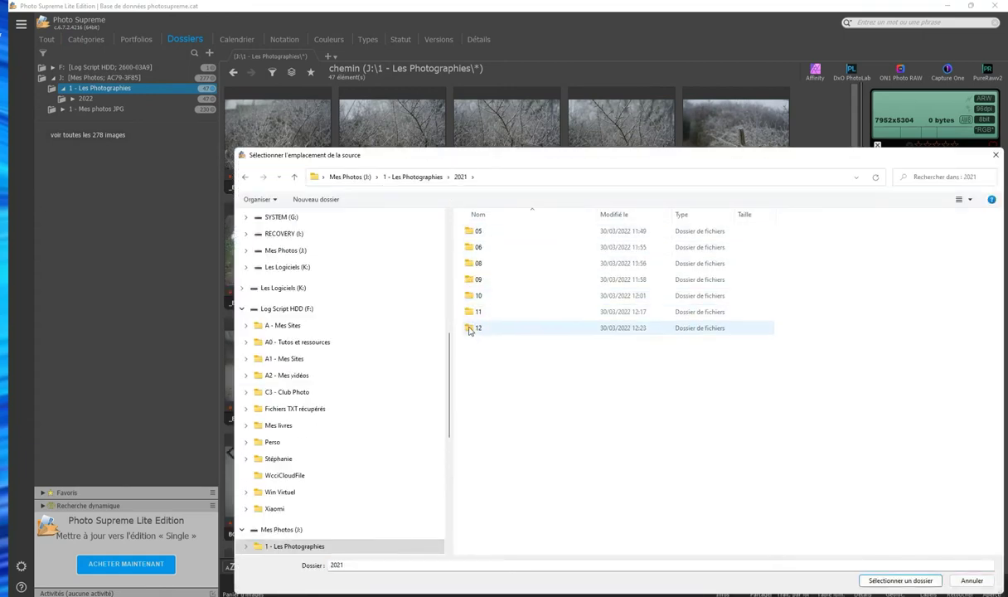
pyautogui.click(468, 295)
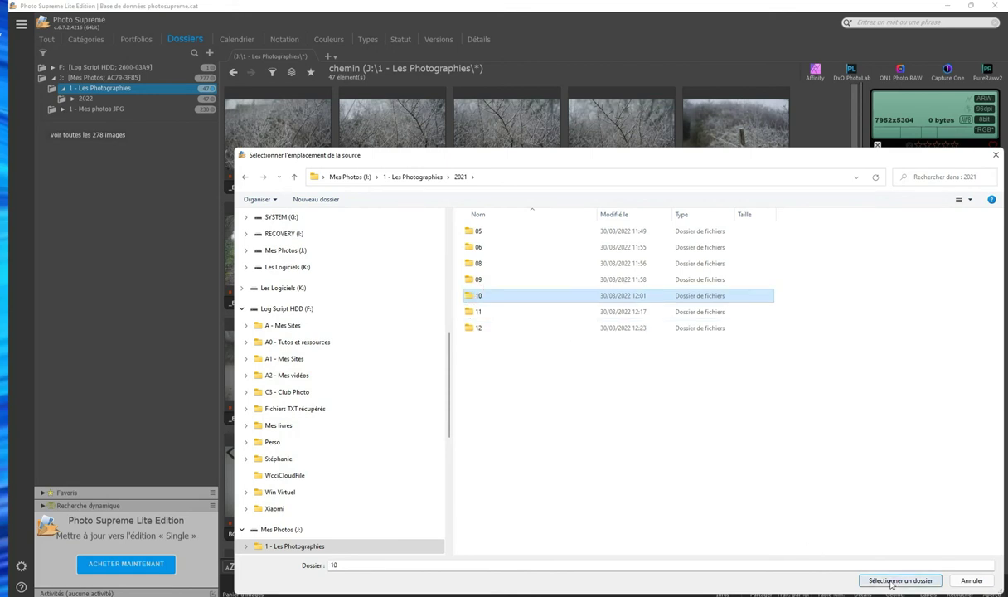
pyautogui.click(899, 580)
pyautogui.click(448, 358)
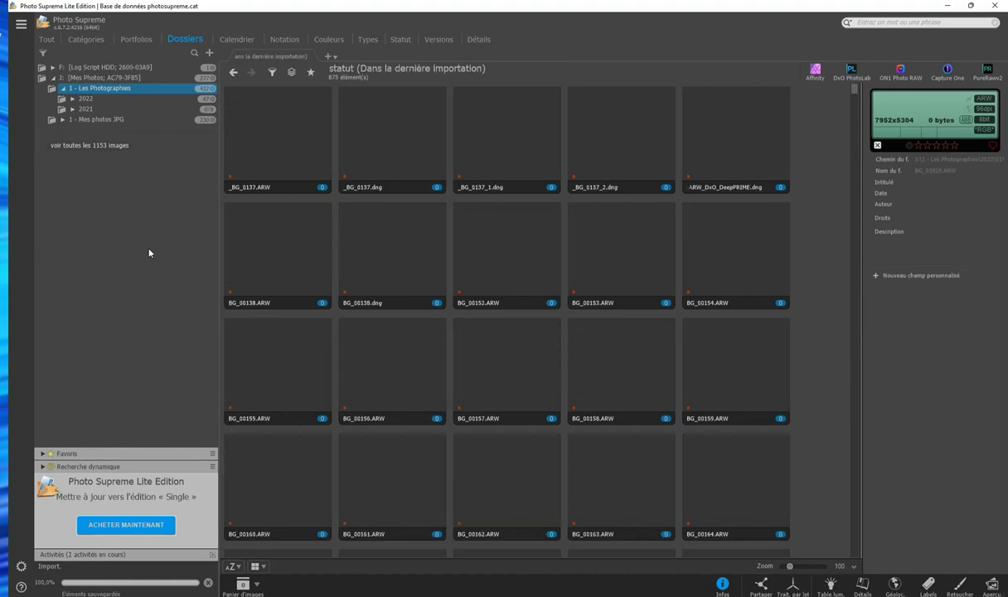
# - Browse the 80 RAW images of 2021 > 10 > 11102021 and select BG_00158
pyautogui.click(73, 108)
pyautogui.click(83, 120)
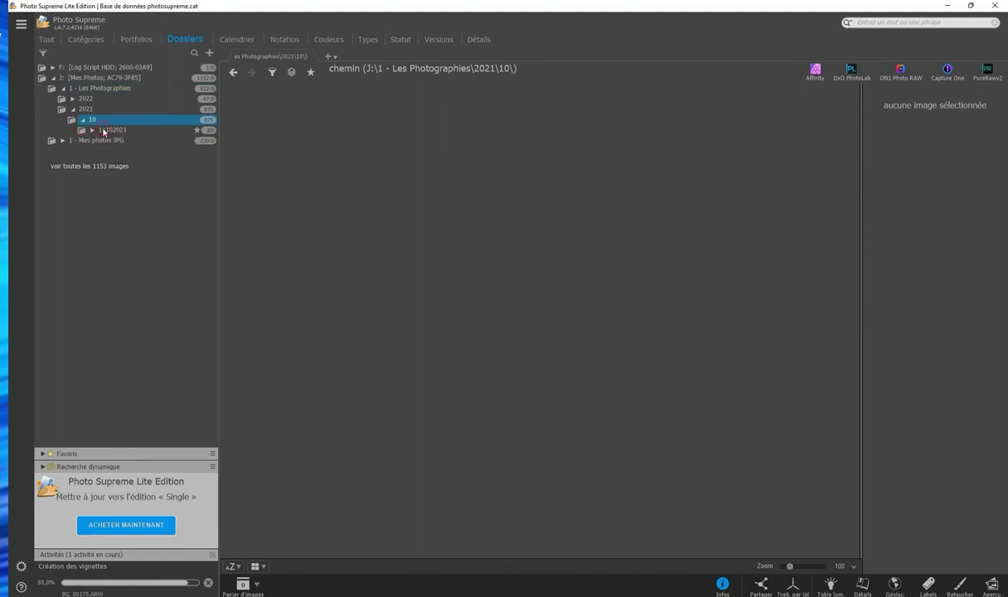
pyautogui.click(101, 130)
pyautogui.click(212, 130)
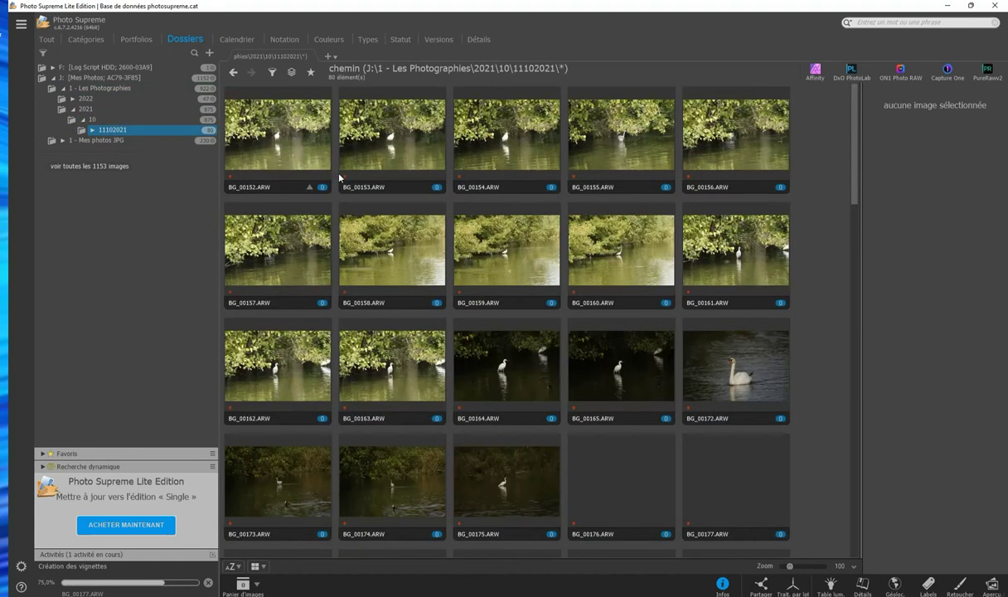
pyautogui.click(397, 242)
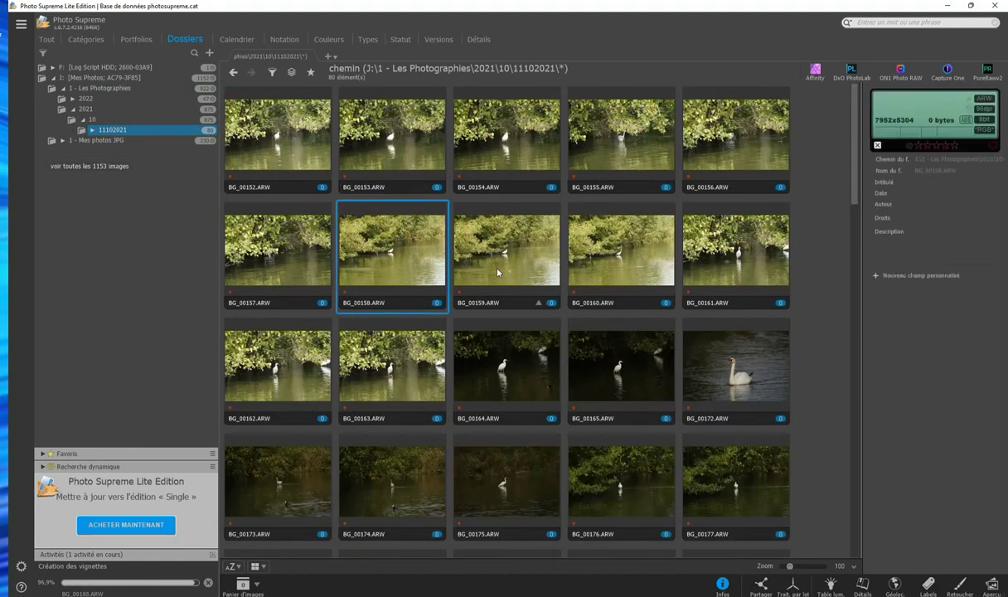
pyautogui.click(21, 24)
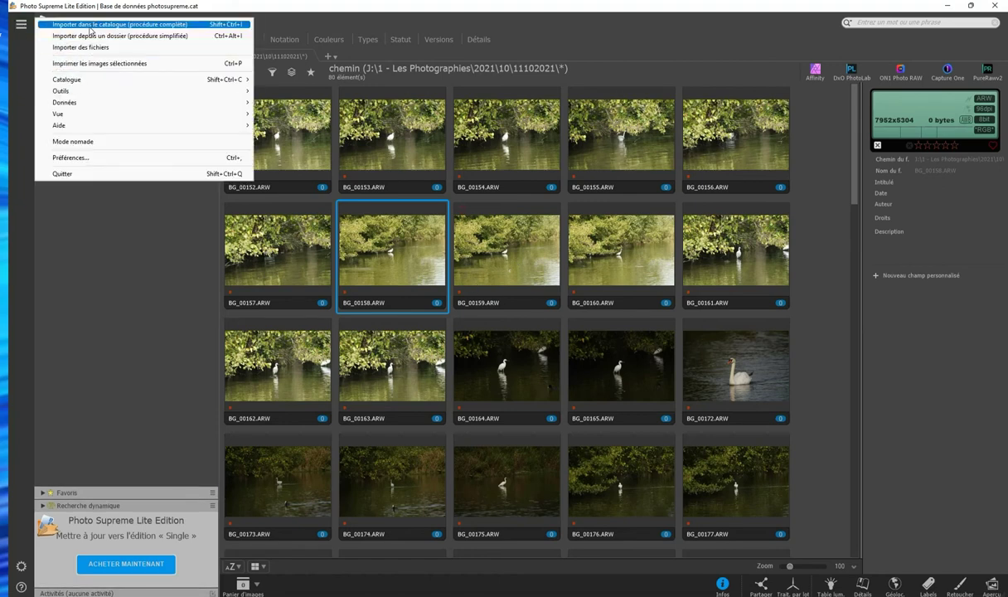
# - Import the CR2 photos from 1 - Les Photographies\2018\12 into the catalogue
pyautogui.click(76, 24)
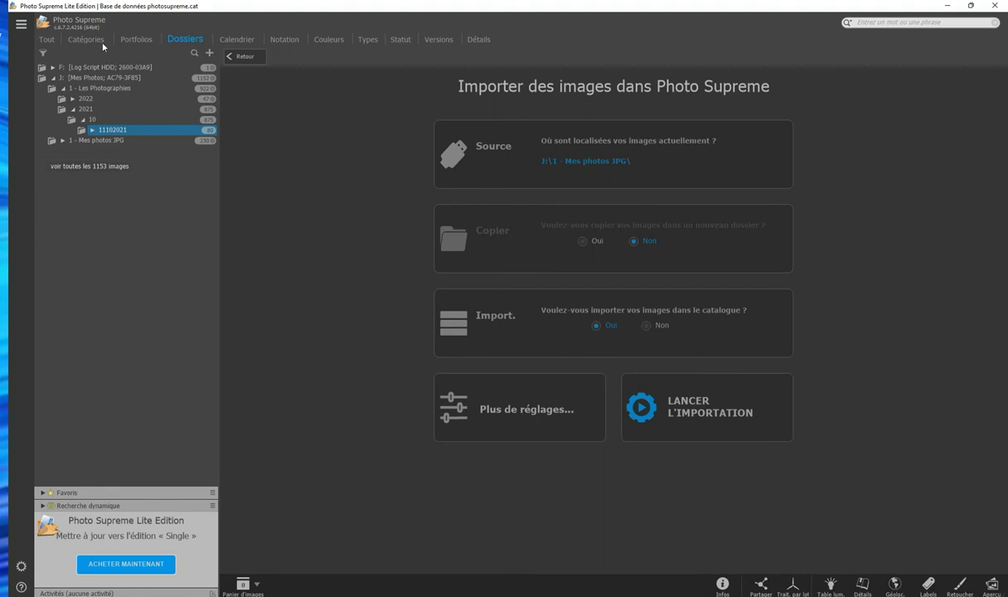
pyautogui.click(20, 24)
pyautogui.click(66, 35)
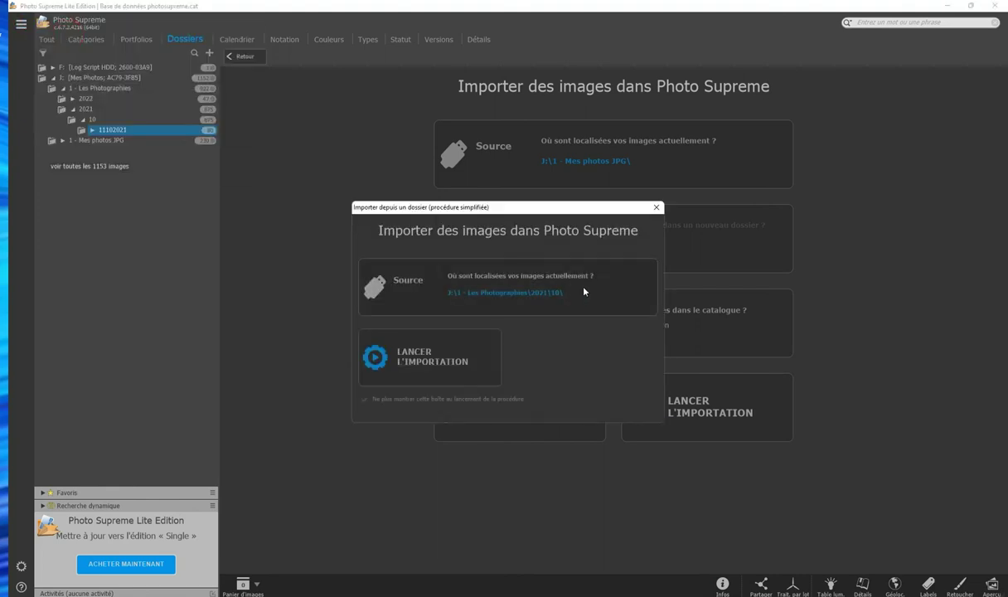
pyautogui.click(521, 287)
pyautogui.click(551, 406)
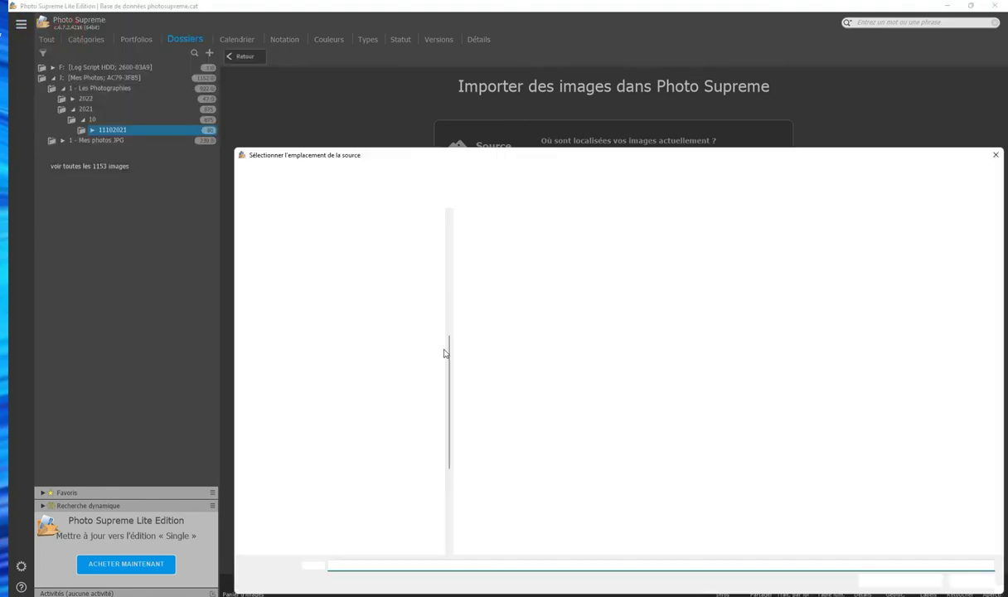
pyautogui.click(412, 177)
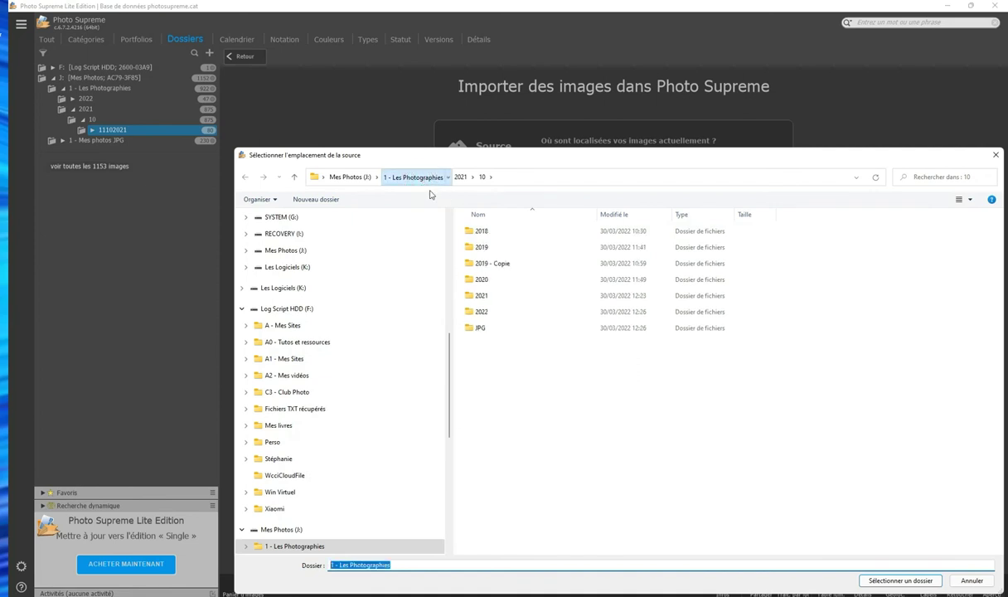
pyautogui.doubleClick(493, 232)
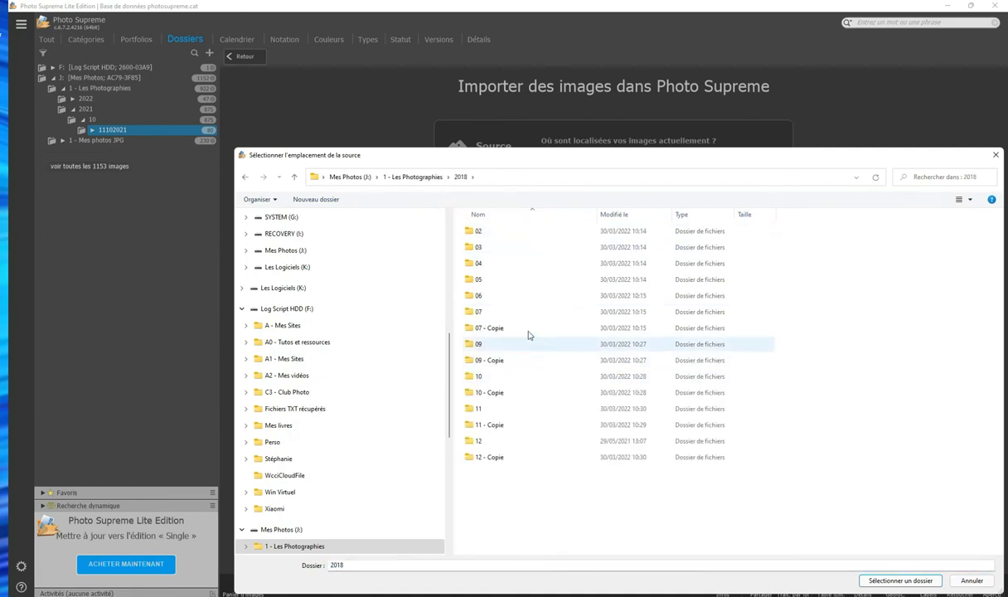
pyautogui.moveTo(478, 311)
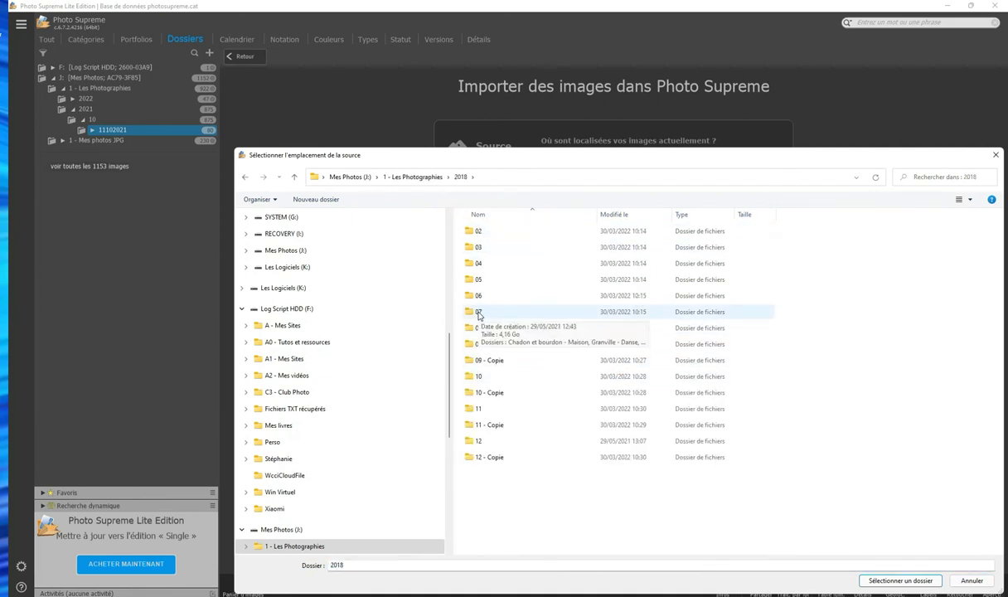
pyautogui.click(489, 440)
pyautogui.click(899, 580)
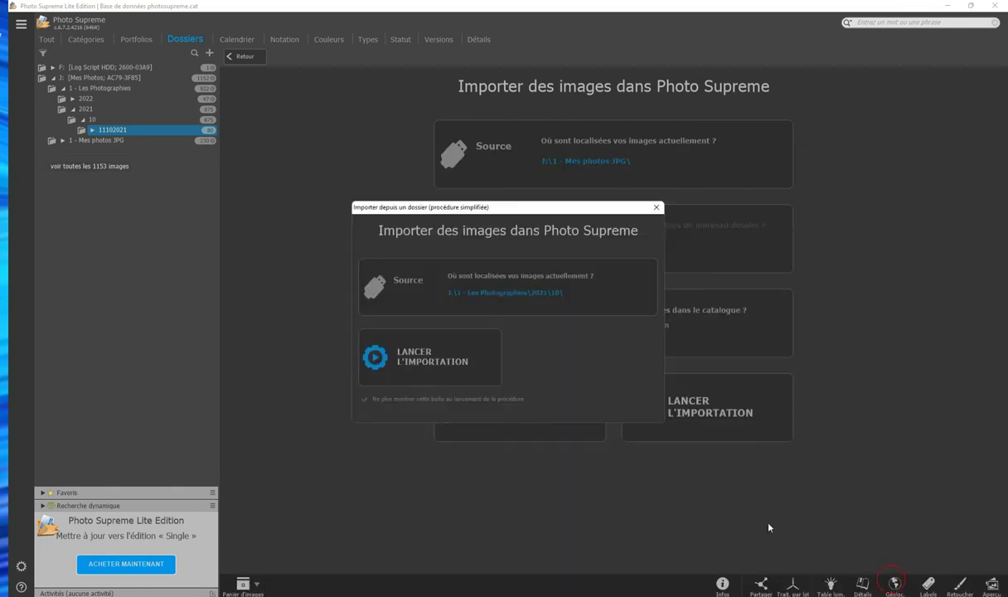
pyautogui.click(435, 364)
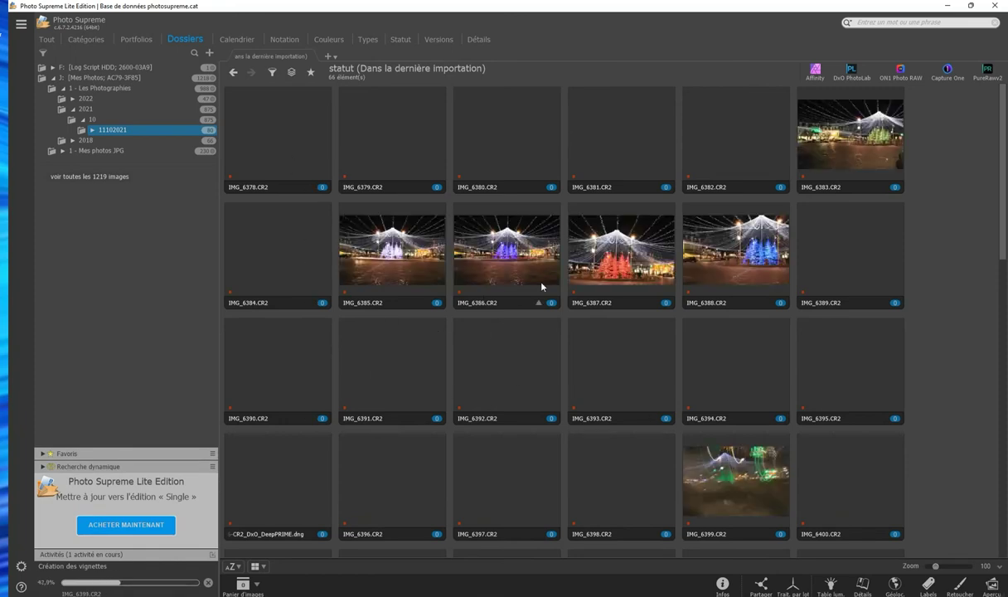
# - Browse IMG_6386–IMG_6391 with Infos shown, star-rate IMG_6390, then return to folder 11102021
pyautogui.click(737, 251)
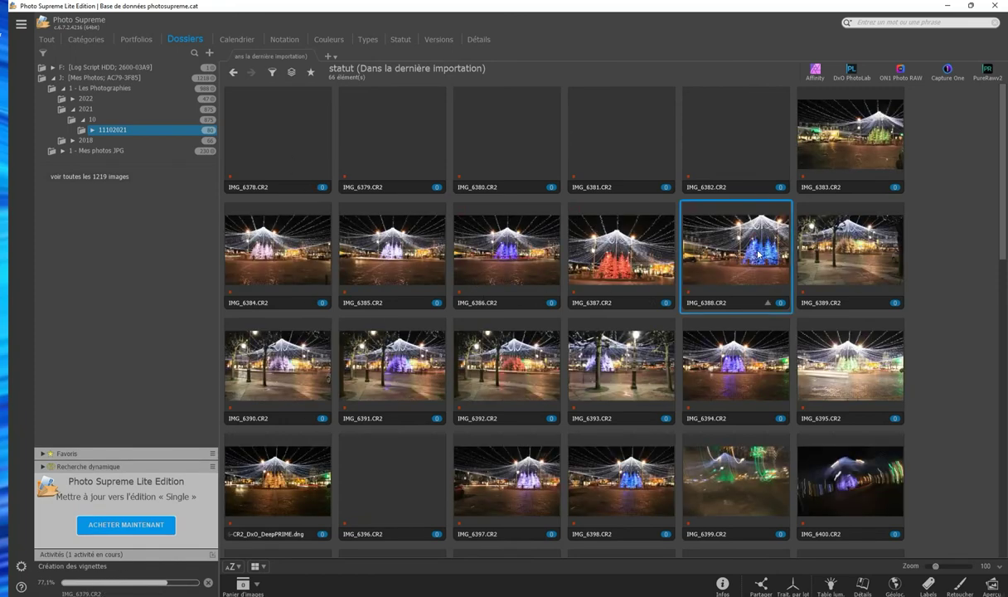
pyautogui.click(722, 585)
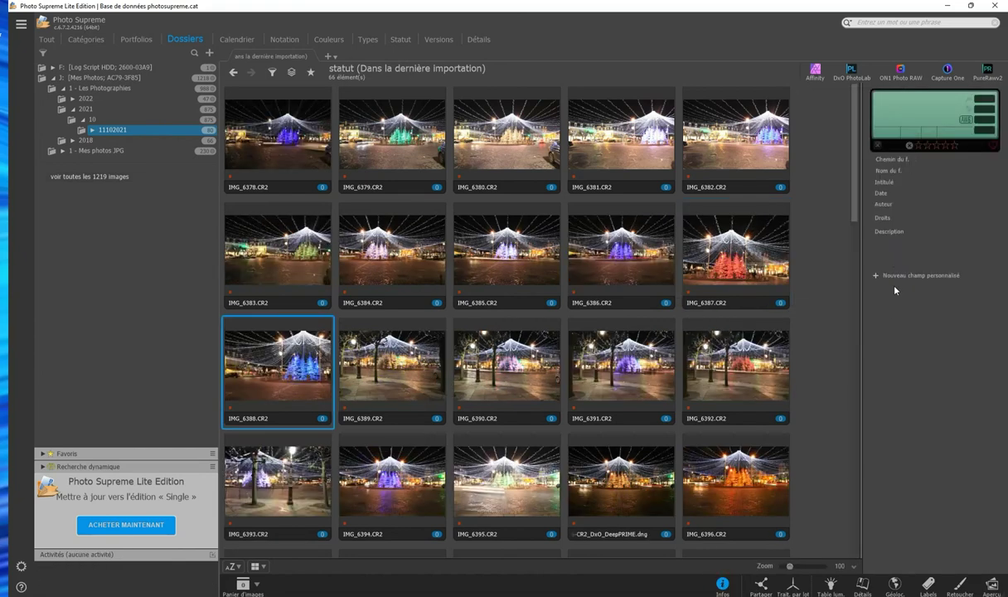
pyautogui.click(748, 279)
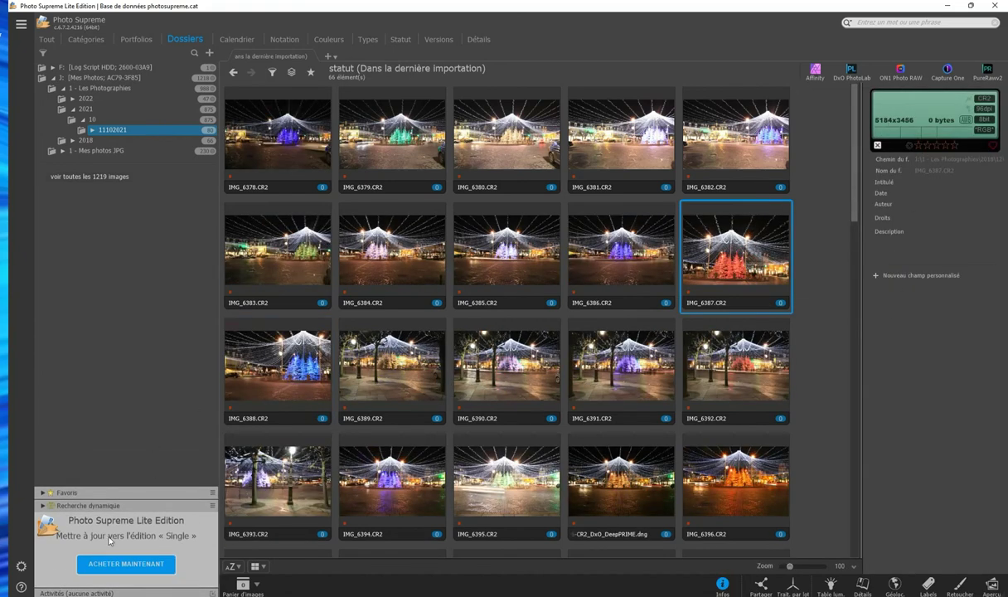
pyautogui.click(590, 266)
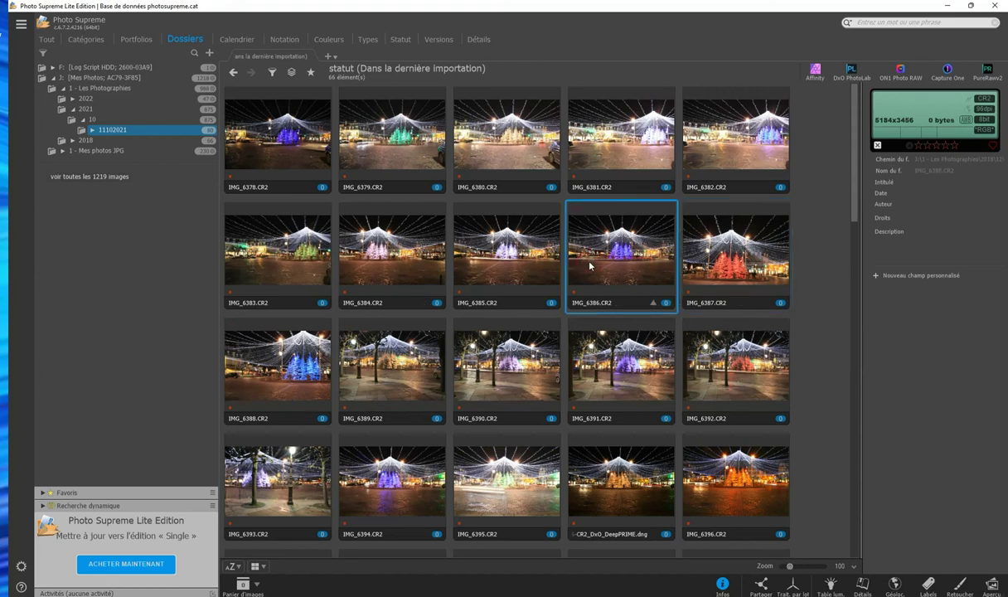
pyautogui.click(572, 358)
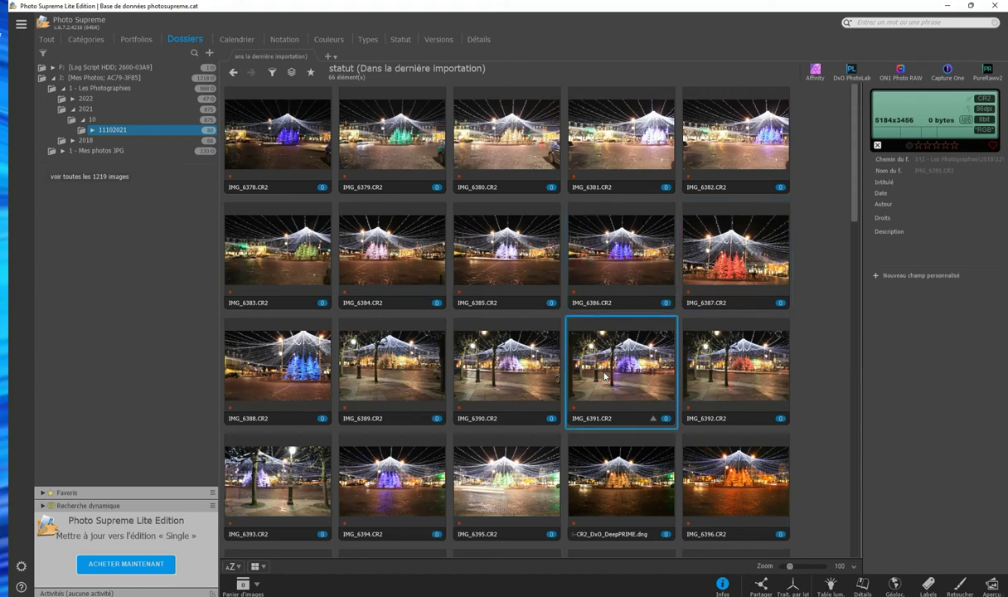
pyautogui.click(511, 387)
pyautogui.click(936, 146)
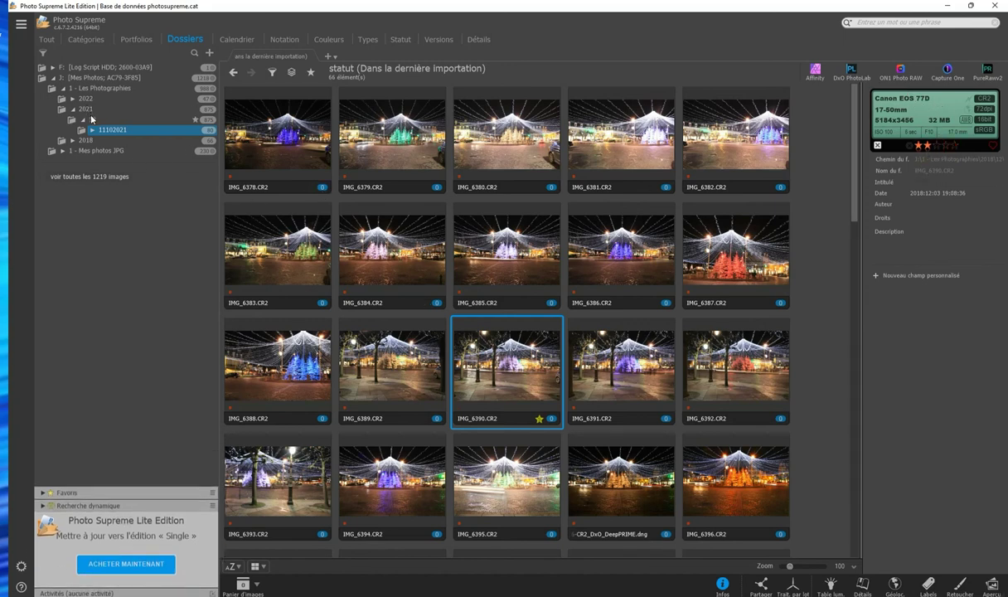
pyautogui.click(209, 132)
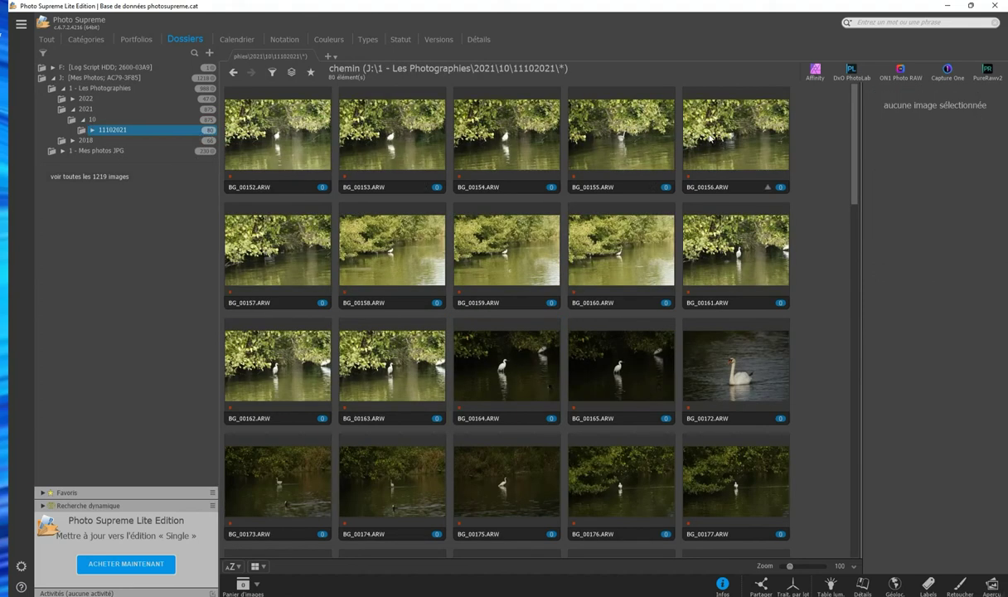
# - Star-rate BG_00156 in the Infos panel, then move via Calendrier to the Catégories view
pyautogui.click(695, 133)
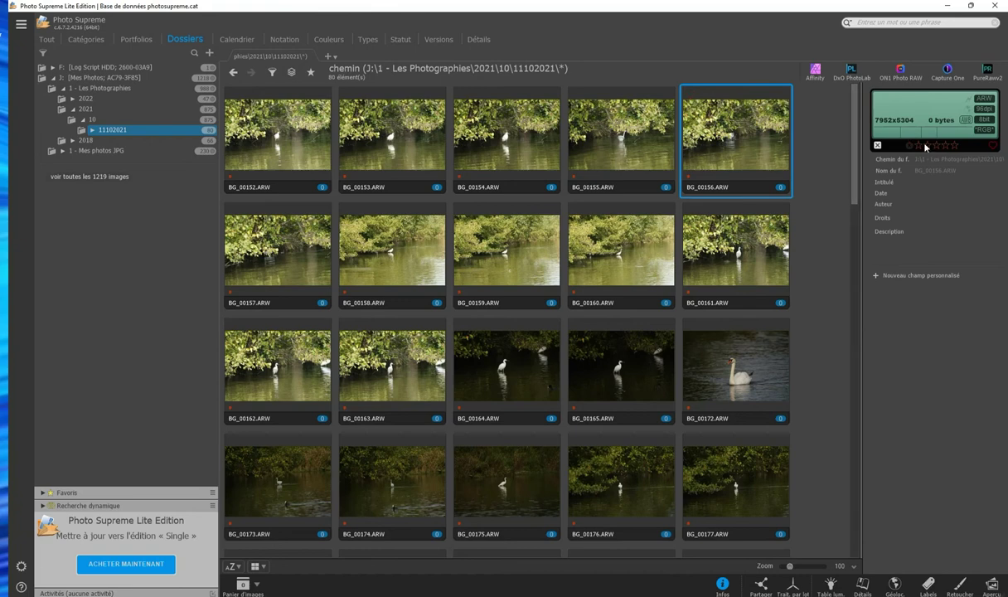
pyautogui.click(927, 147)
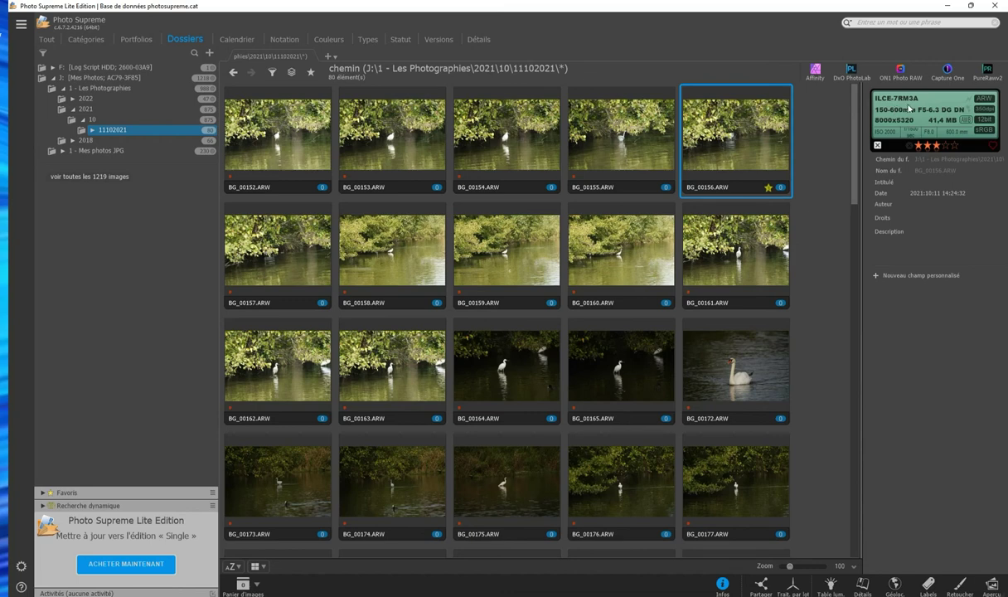
pyautogui.click(230, 40)
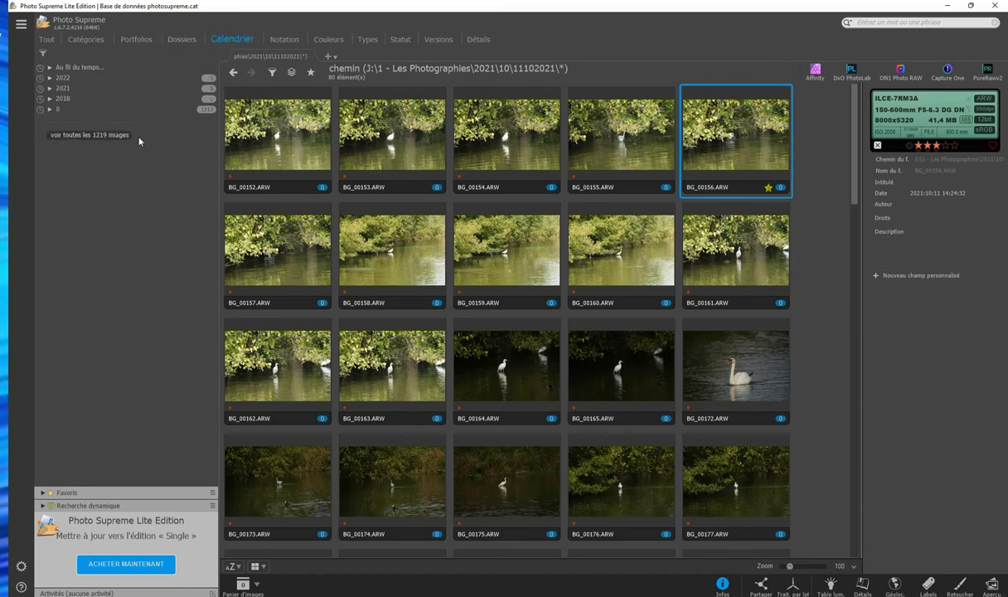
pyautogui.click(99, 43)
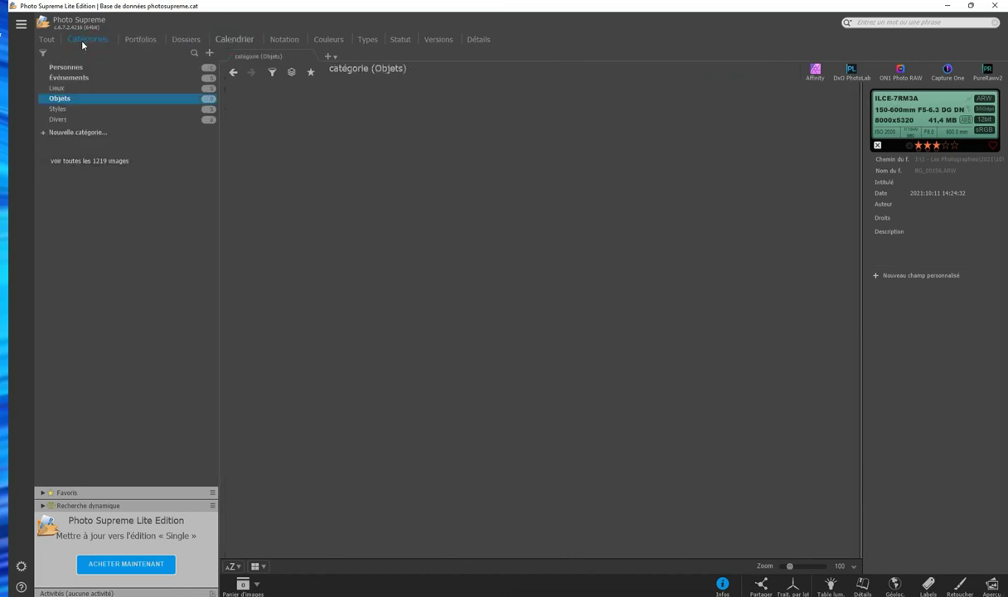
# - Look through the Lieux category, the combined view, Portfolios and the folder tree
pyautogui.click(56, 88)
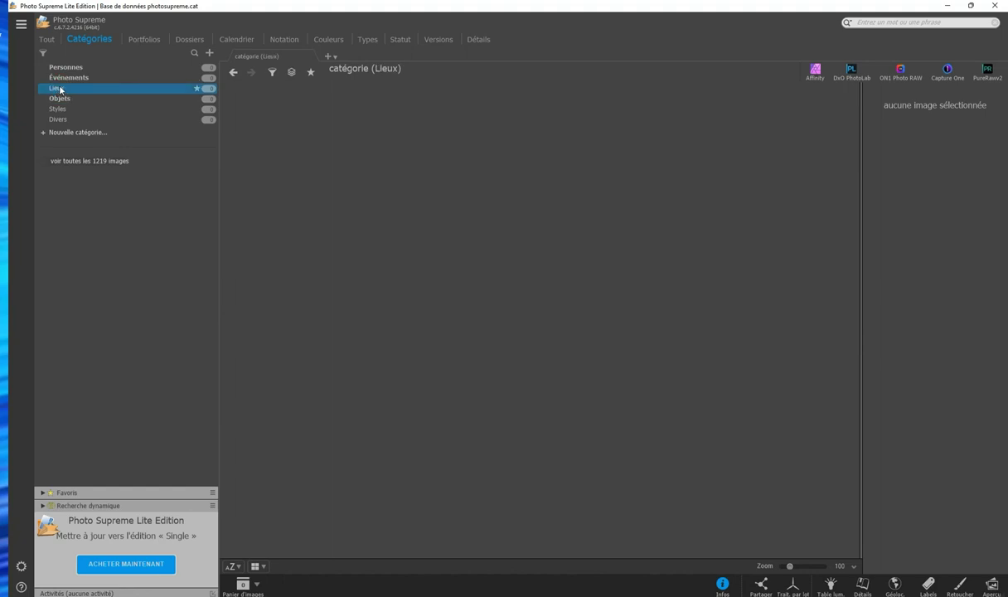
pyautogui.click(47, 42)
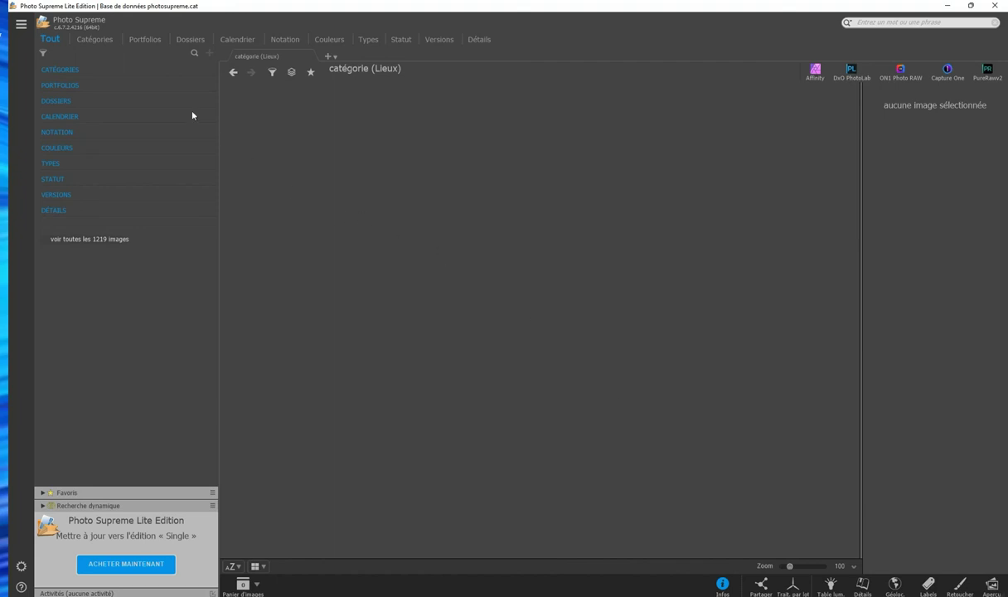
pyautogui.click(87, 42)
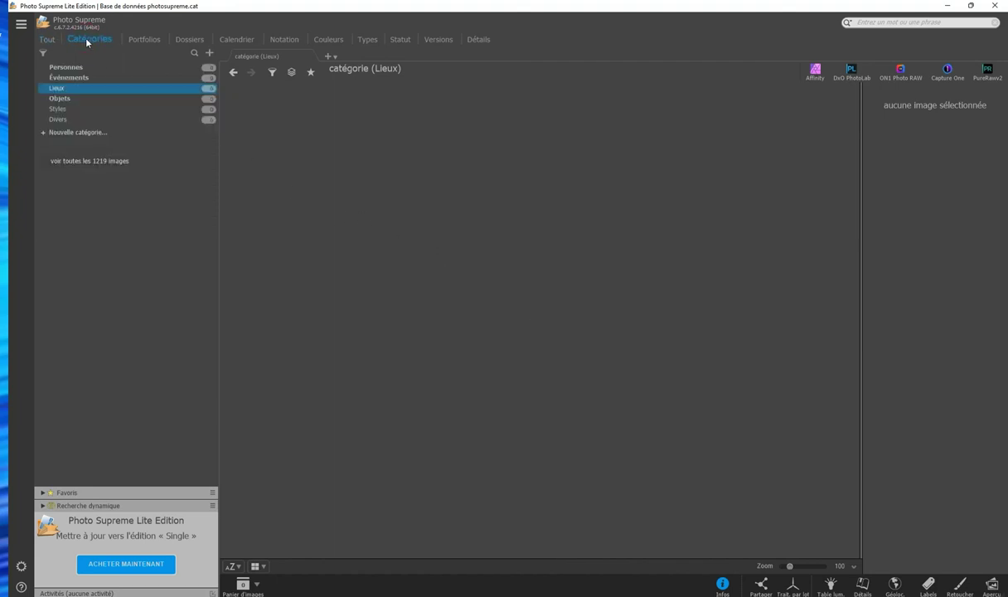
pyautogui.click(144, 41)
pyautogui.click(188, 40)
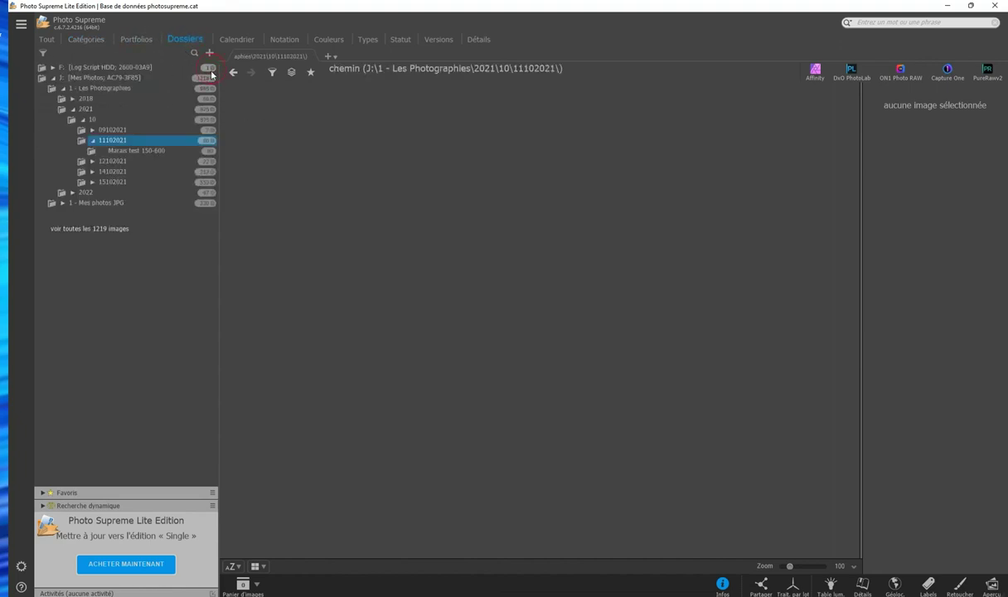
# - List all 1219 catalogue images from the Dossiers tree, then return to Catégories showing Lieux
pyautogui.click(209, 68)
pyautogui.click(201, 78)
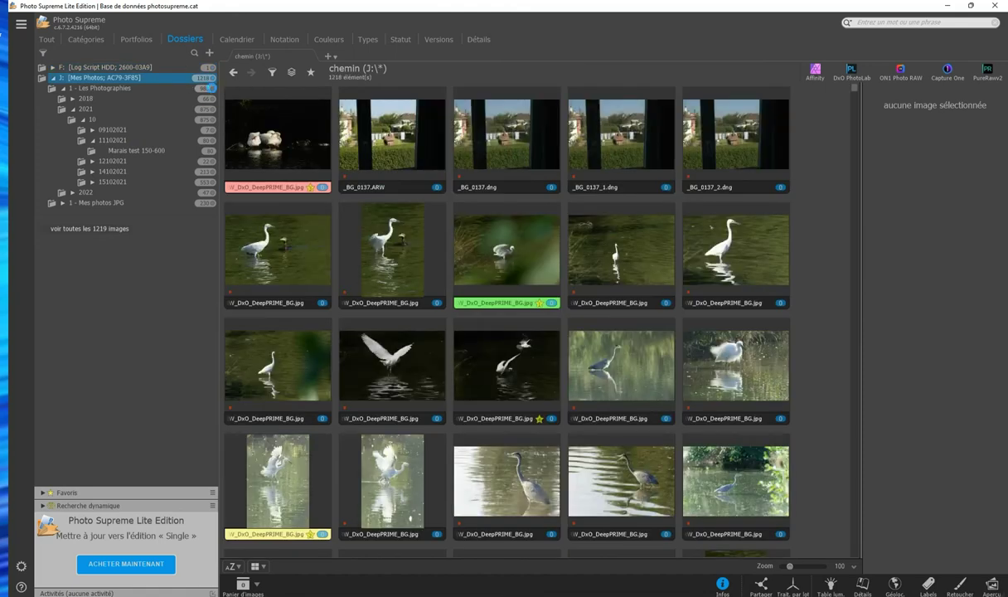
pyautogui.click(199, 88)
pyautogui.click(90, 228)
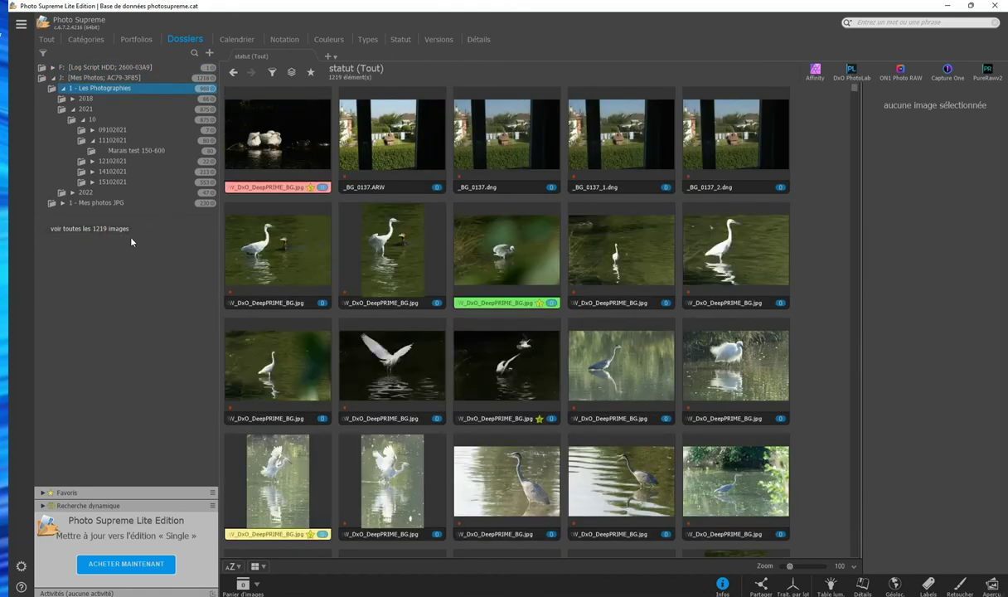
pyautogui.click(82, 40)
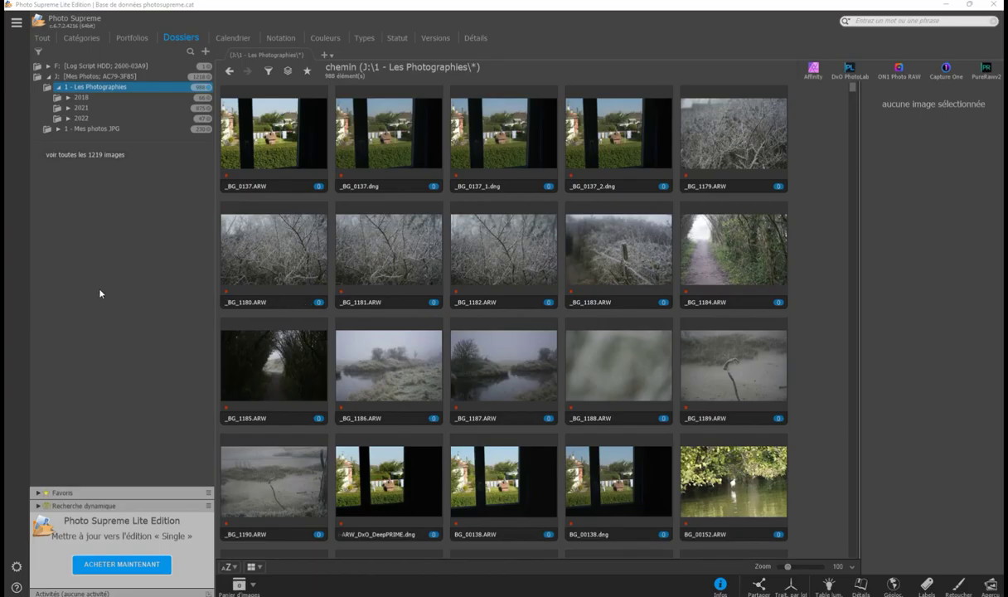
pyautogui.click(80, 38)
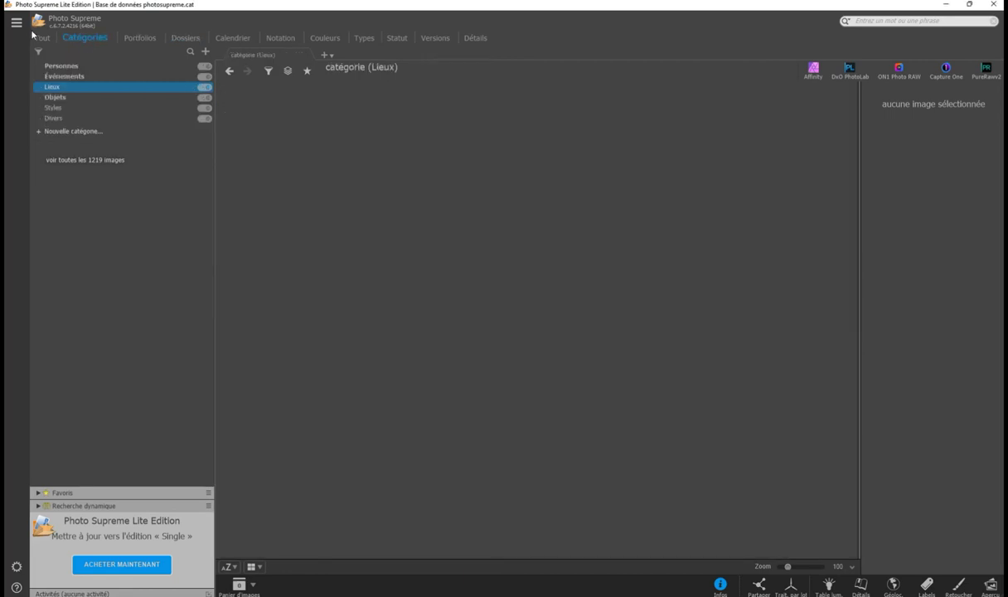
# - Open Préférences > Catalogue and expand 'Noms des labels de couleur' to show the five label names
pyautogui.click(17, 24)
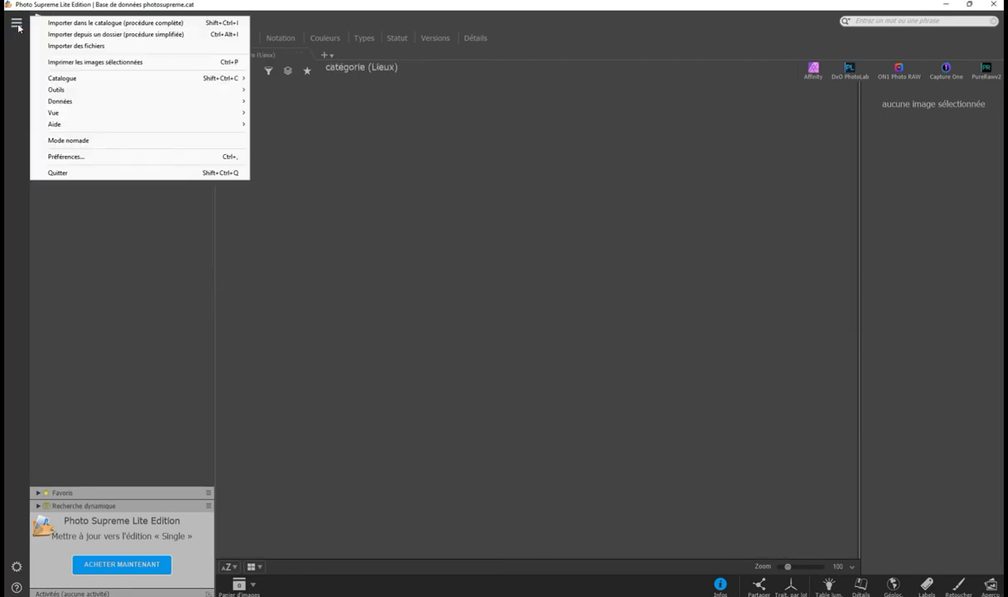
pyautogui.click(61, 156)
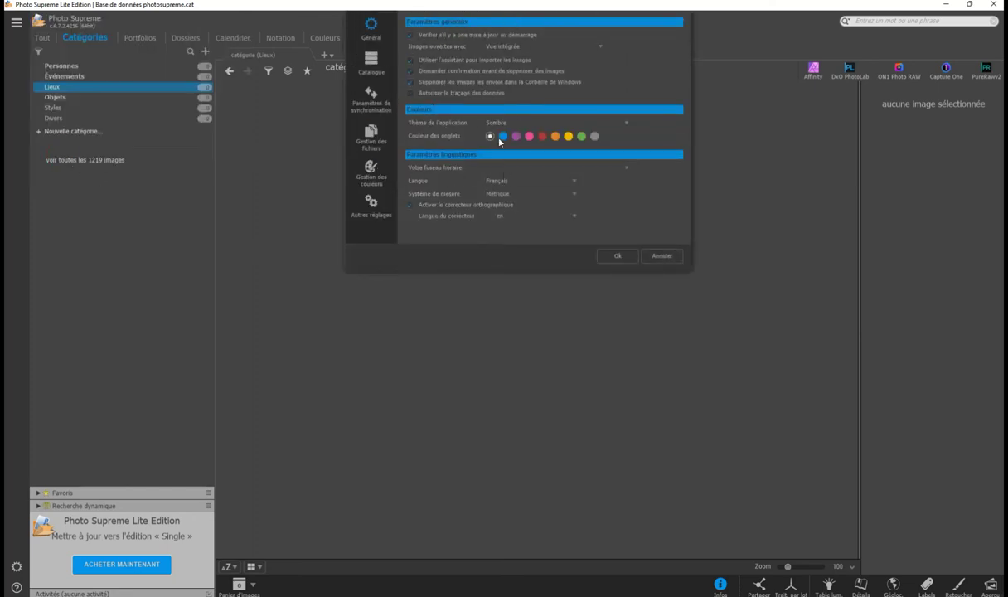
pyautogui.click(372, 61)
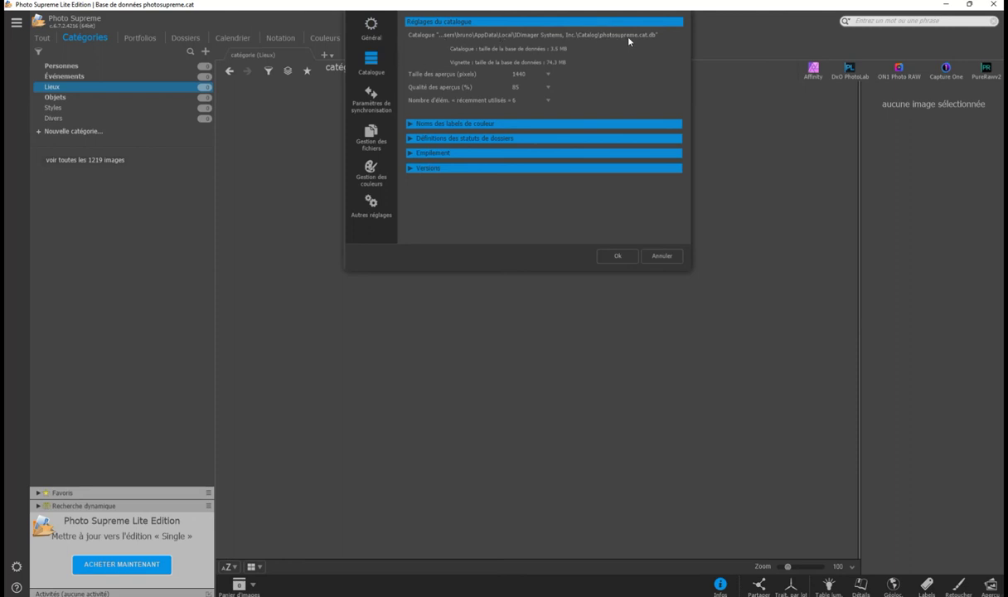
pyautogui.click(474, 124)
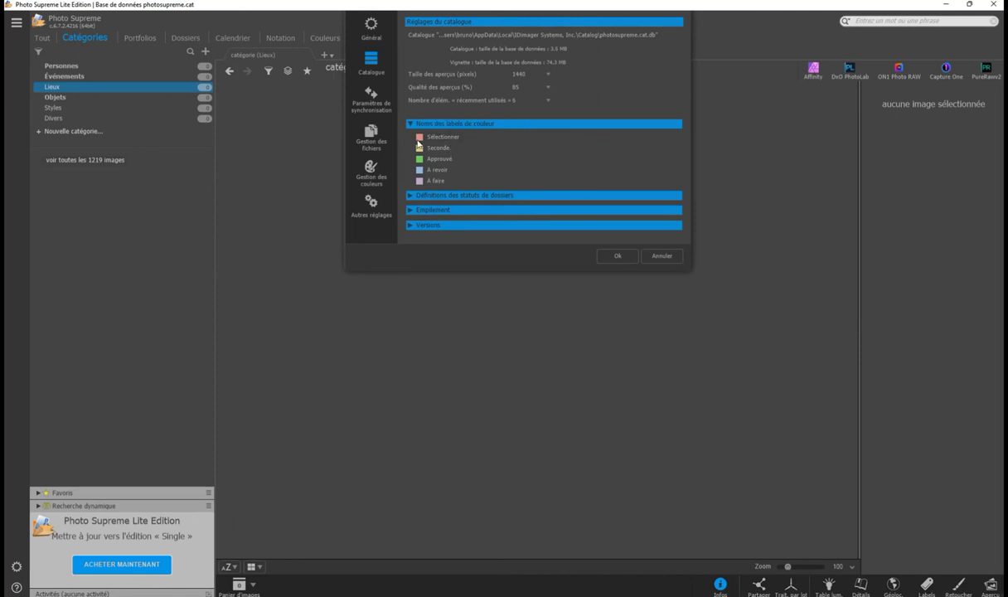
# - Rename the Sélectionner label to 'Refusé' and the Seconde label to 'En attente'
pyautogui.click(439, 136)
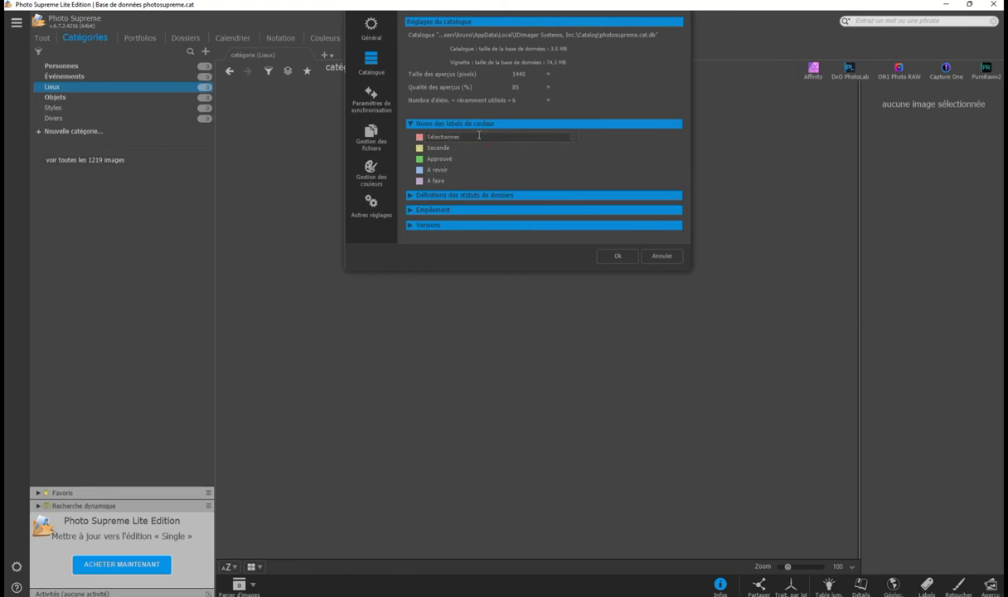
pyautogui.doubleClick(443, 136)
pyautogui.write('Refusé')
pyautogui.doubleClick(428, 148)
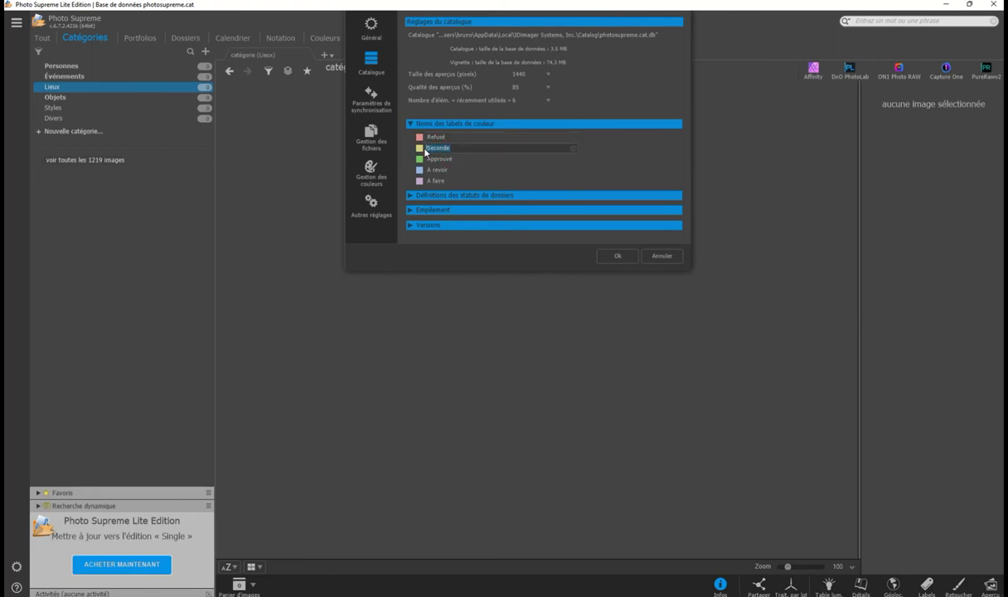
pyautogui.write('En attent')
pyautogui.press('BackSpace')
pyautogui.press('BackSpace')
pyautogui.write('attente')
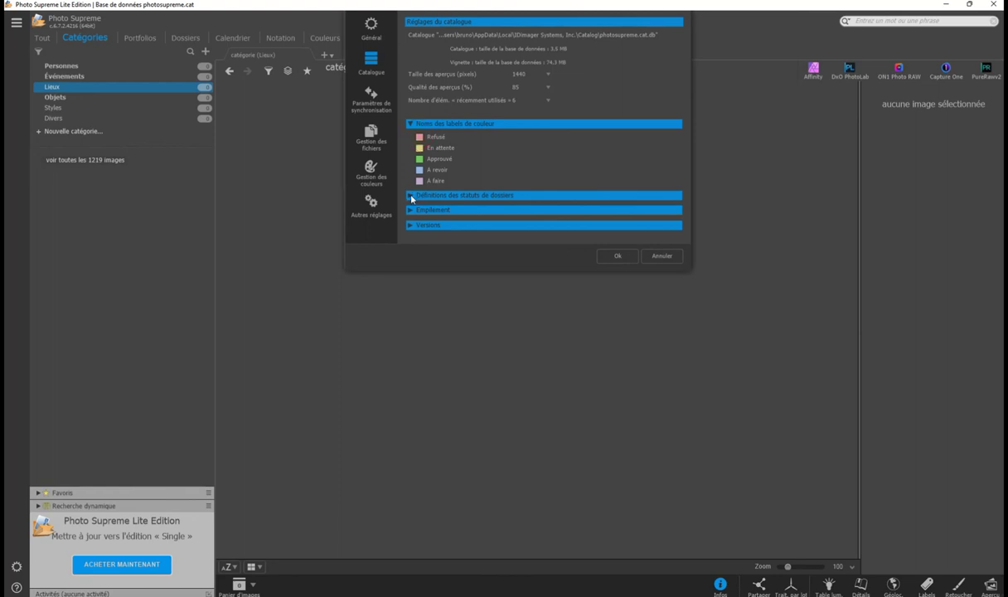
# - Expand the Définitions des statuts de dossiers, Empilement and Versions sections of the catalogue settings
pyautogui.click(429, 194)
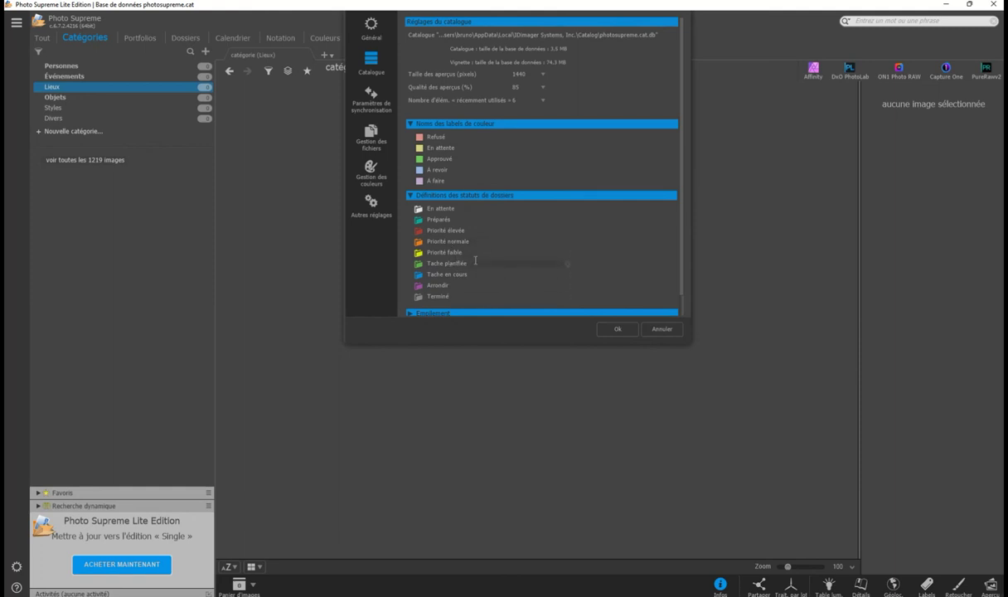
pyautogui.scroll(-1, 475, 264)
pyautogui.click(438, 293)
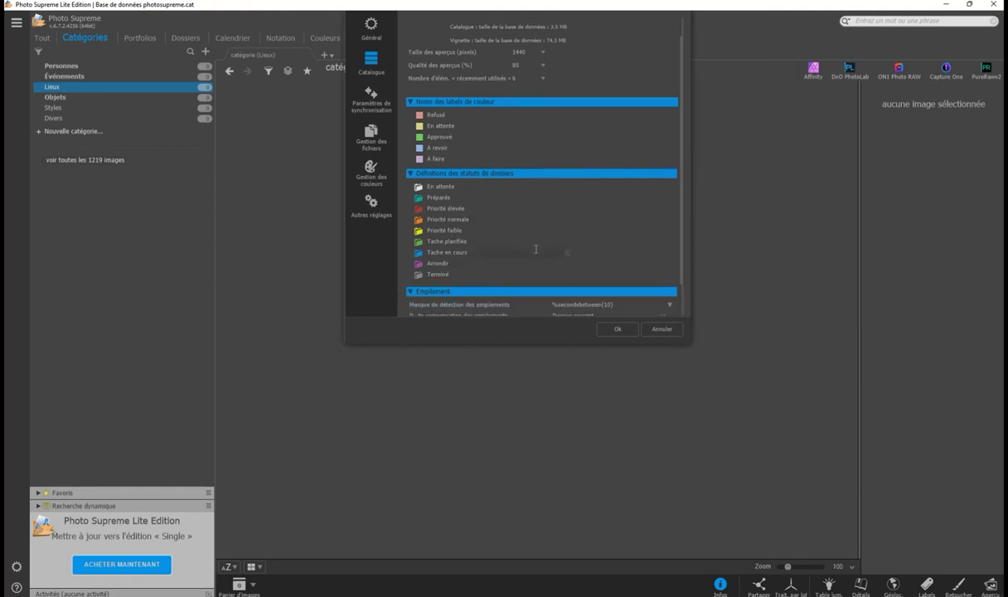
pyautogui.scroll(-2, 536, 249)
pyautogui.click(418, 306)
pyautogui.scroll(-5, 429, 270)
pyautogui.scroll(-2, 417, 270)
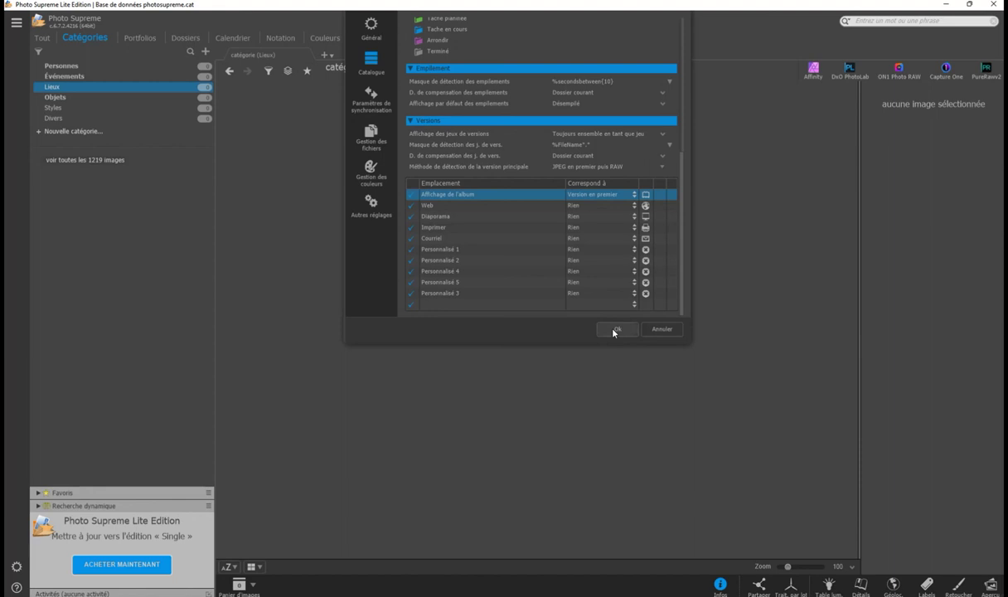
# - Review the Synchronisation, Gestion des fichiers and Gestion des couleurs preference pages
pyautogui.click(370, 103)
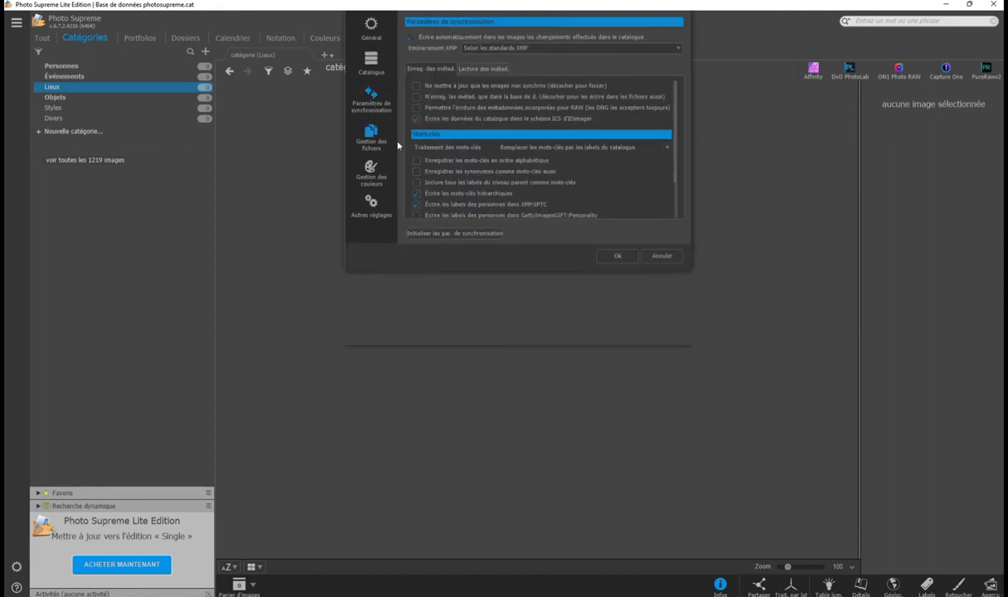
pyautogui.click(371, 135)
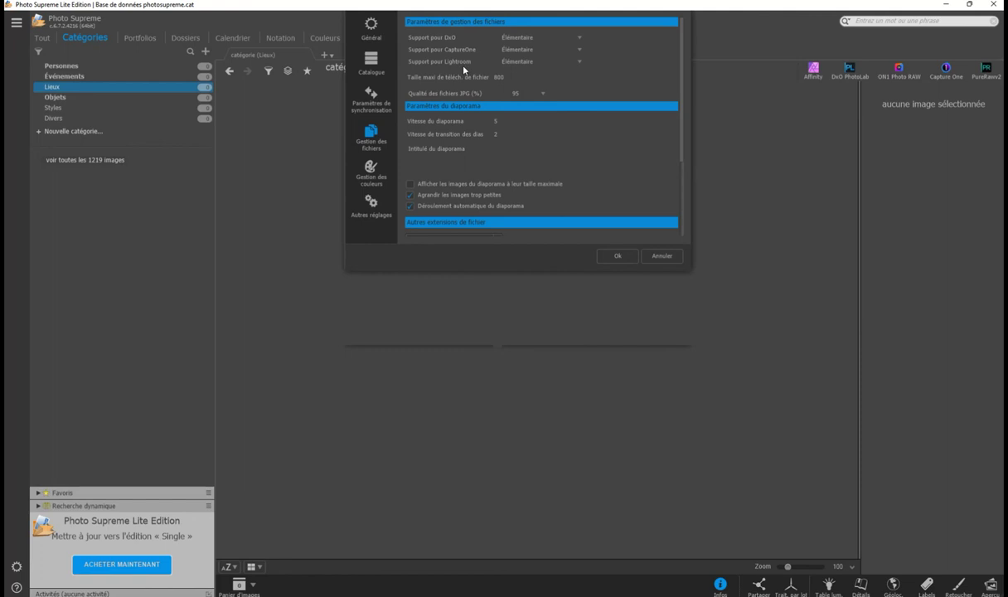
pyautogui.click(371, 170)
pyautogui.scroll(-3, 435, 130)
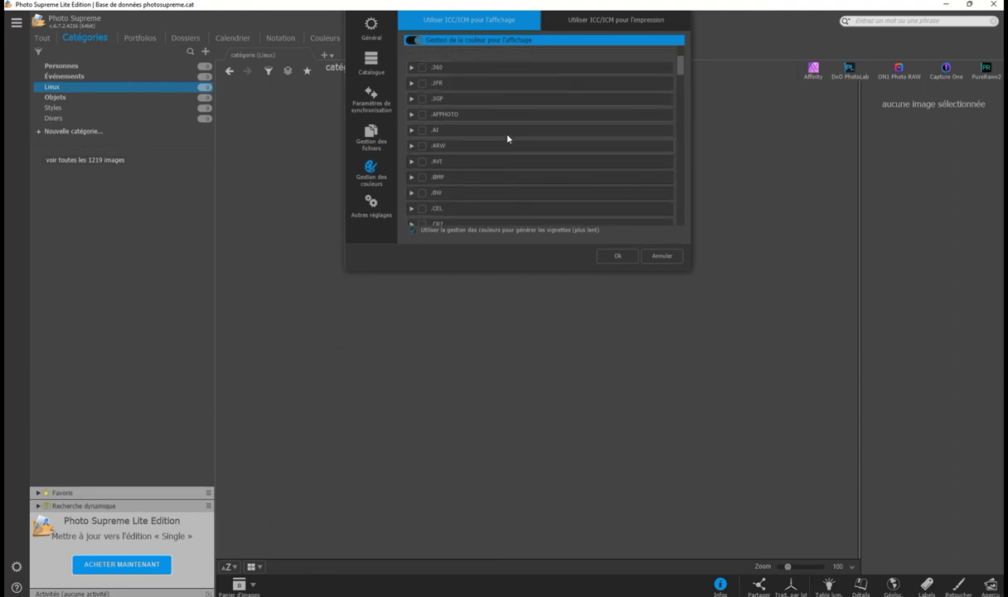
# - Leave .AFPHOTO colour management off, check Autres réglages, and apply the preferences with Ok
pyautogui.click(422, 127)
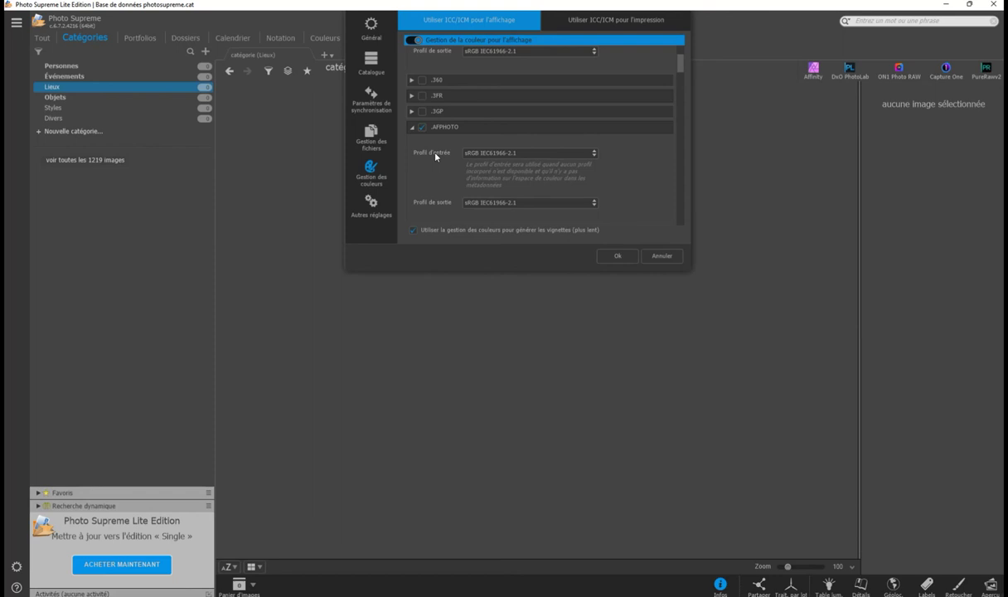
pyautogui.click(422, 126)
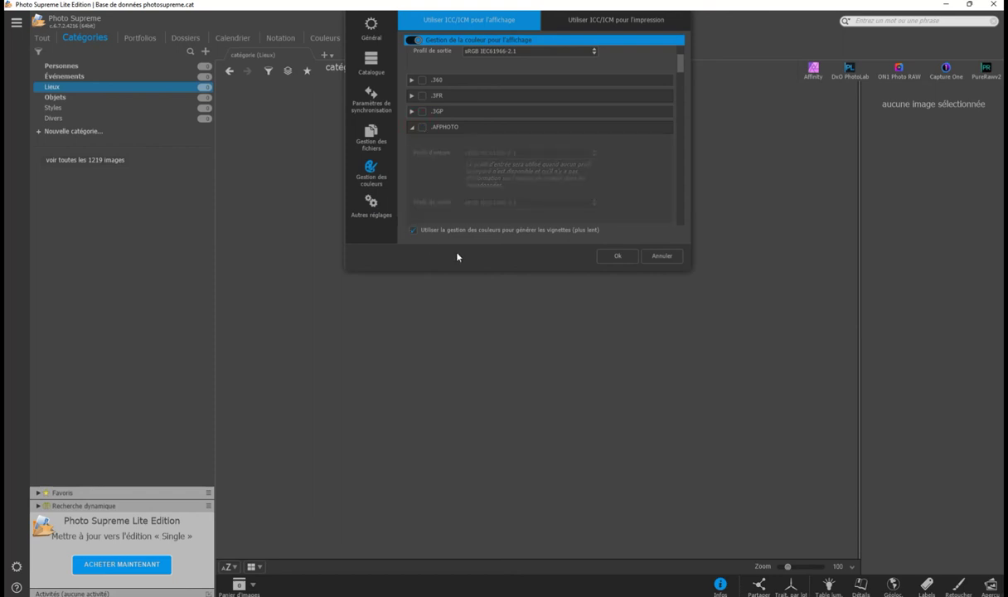
pyautogui.click(385, 199)
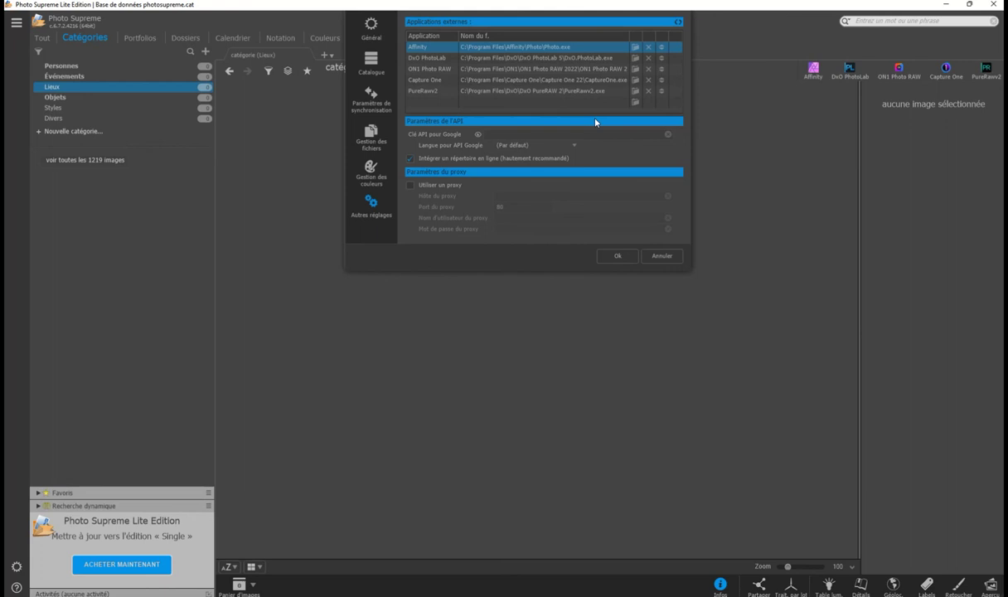
pyautogui.click(613, 255)
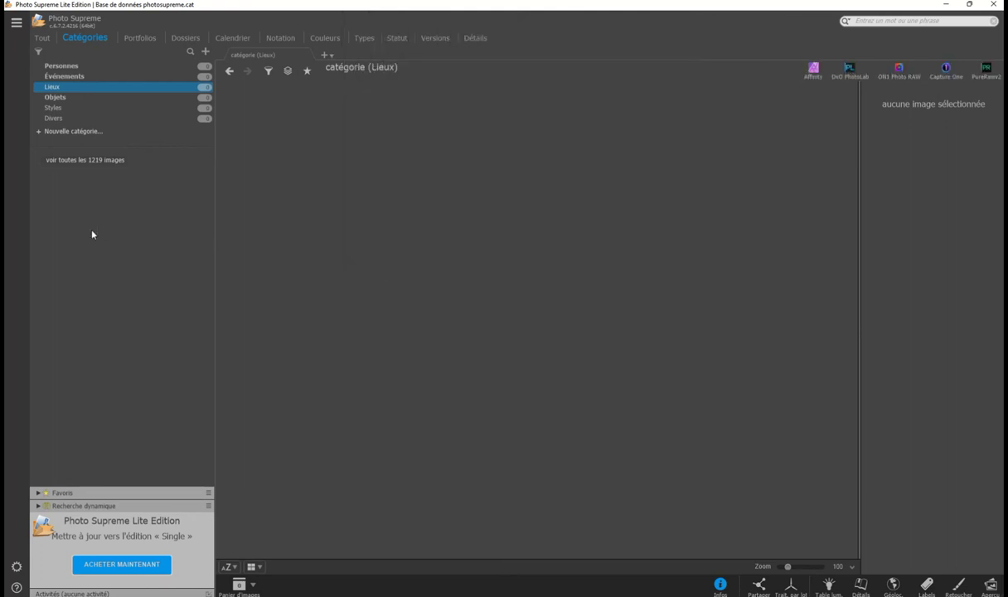
# - In the Portfolios view, open Collection de portfolio inside Mon premier portfolio
pyautogui.click(139, 37)
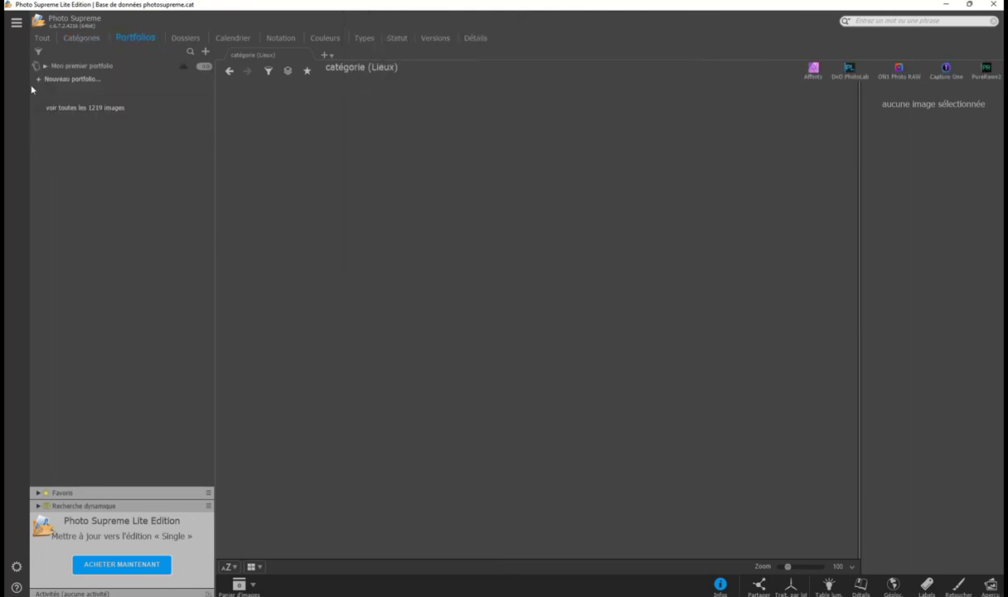
pyautogui.click(146, 67)
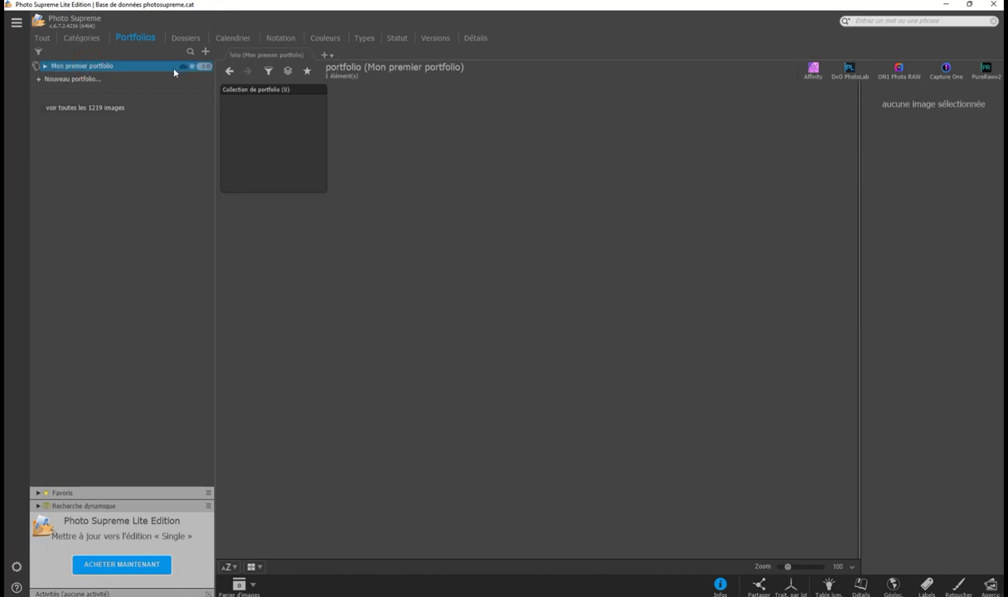
pyautogui.doubleClick(239, 87)
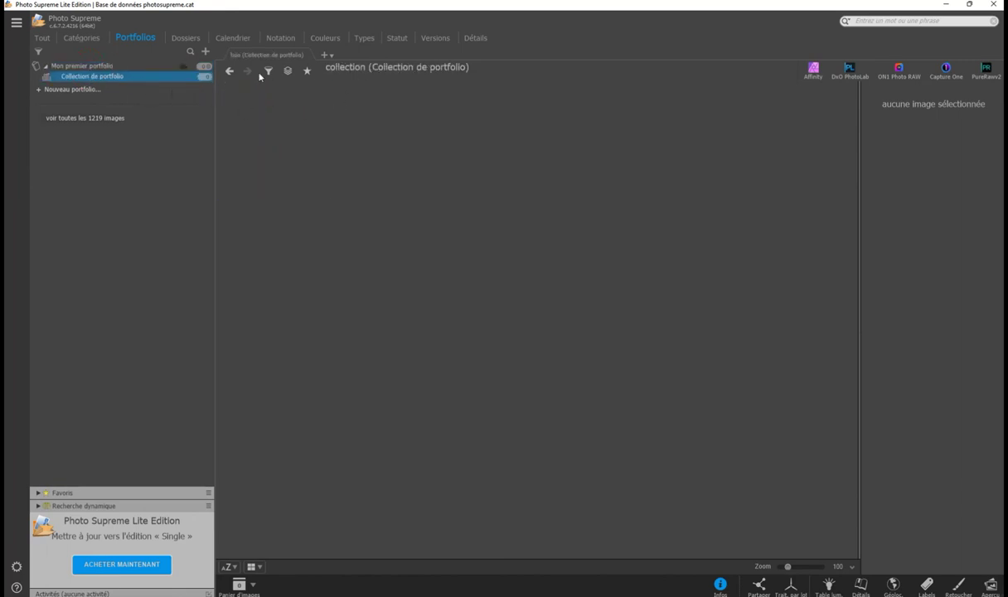
# - Check the new portfolio dialog's accessibility choices, then cancel it without creating a portfolio
pyautogui.click(69, 90)
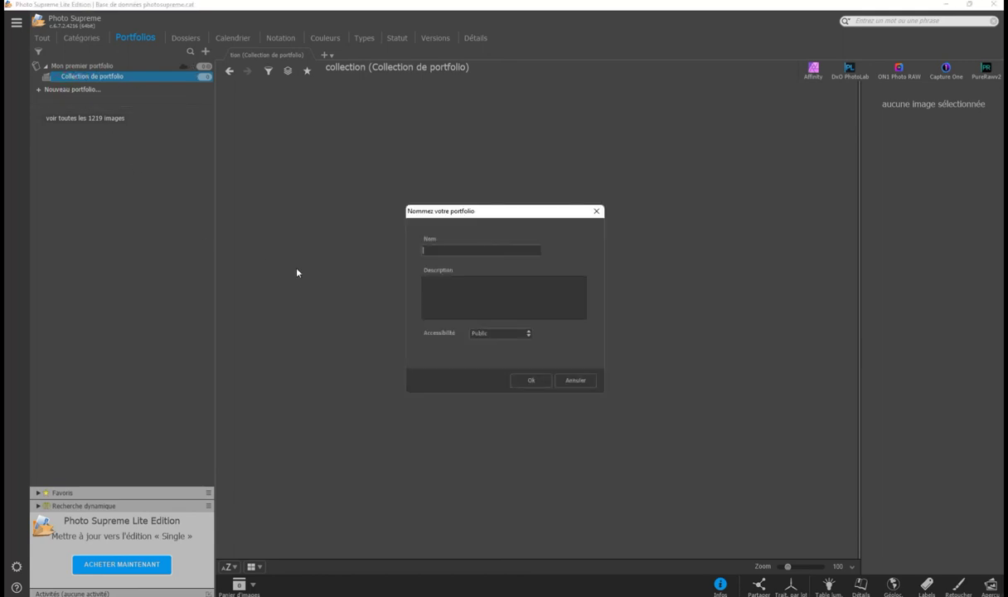
pyautogui.click(509, 336)
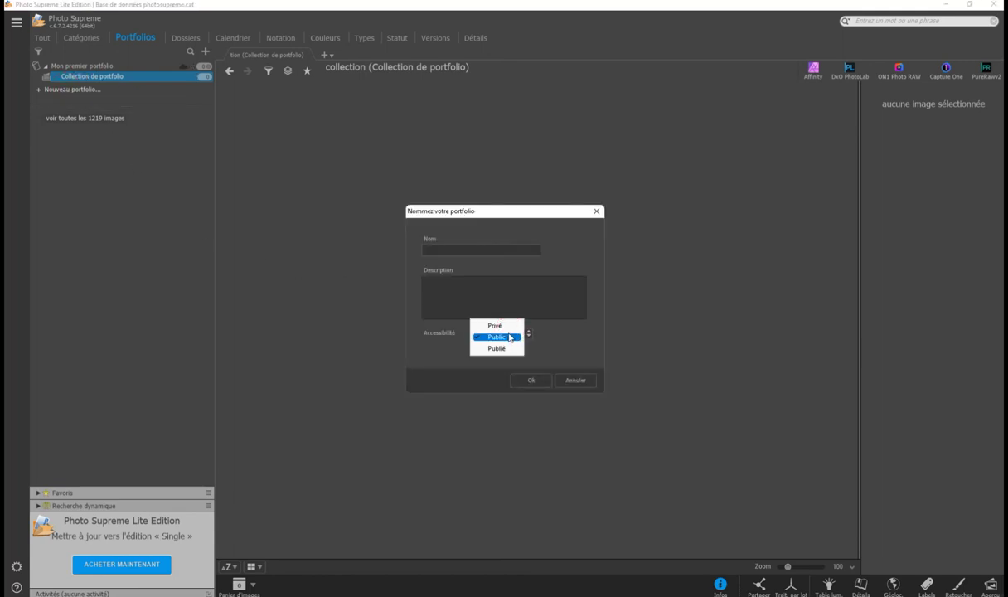
pyautogui.click(596, 210)
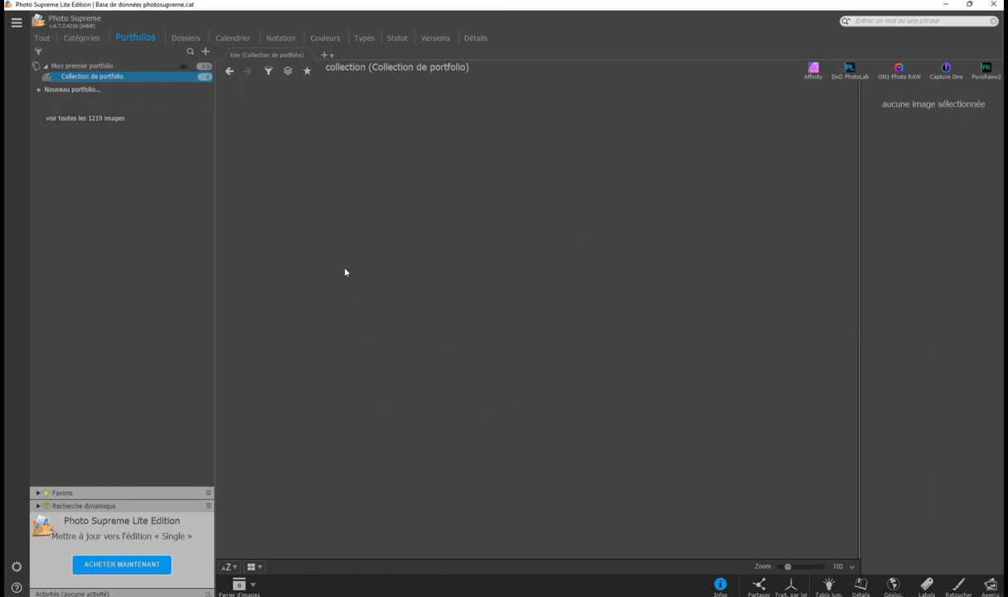